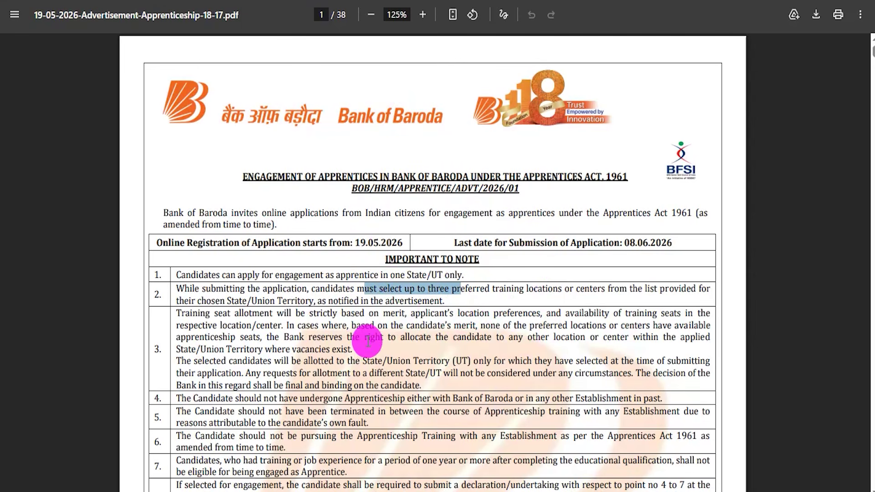
Read the Bank of Baroda apprenticeship advertisement's important notes, eligibility criteria and state-wise training seats
left_click(385, 337)
scroll(408, 326, "down", 5)
scroll(413, 321, "down", 4)
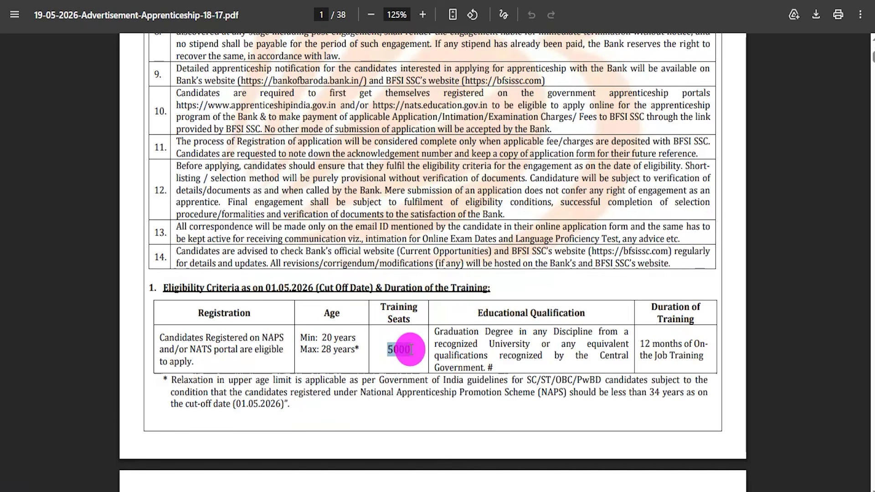
scroll(411, 349, "down", 10)
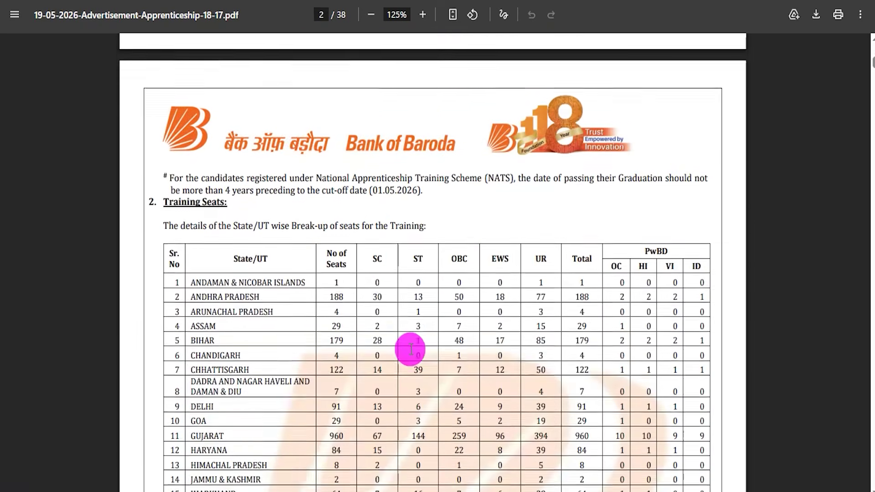
scroll(410, 349, "up", 15)
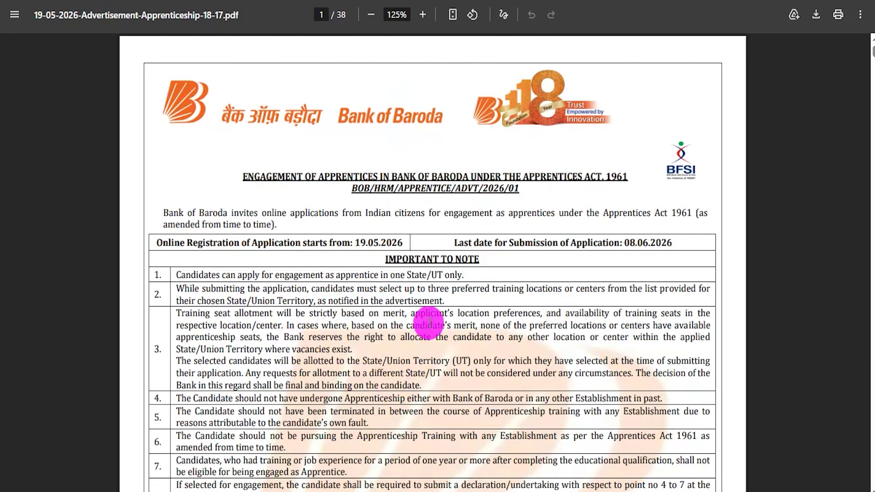
left_click_drag(420, 325, 510, 324)
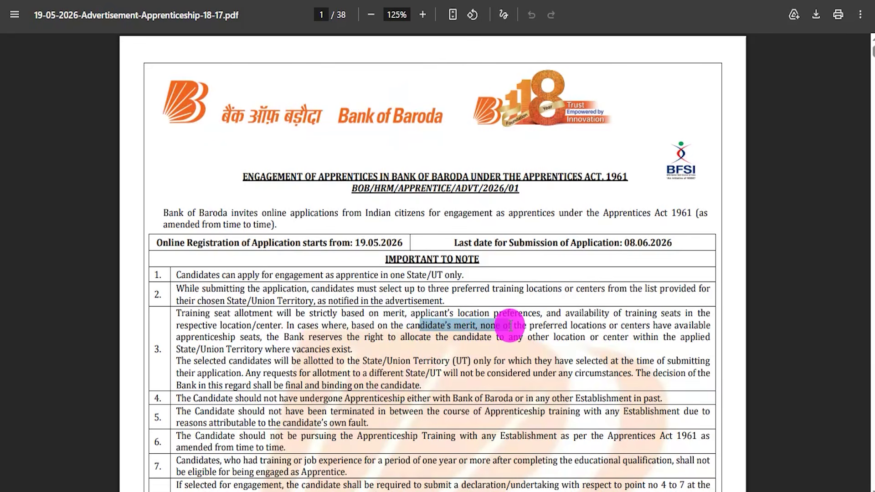
left_click(499, 336)
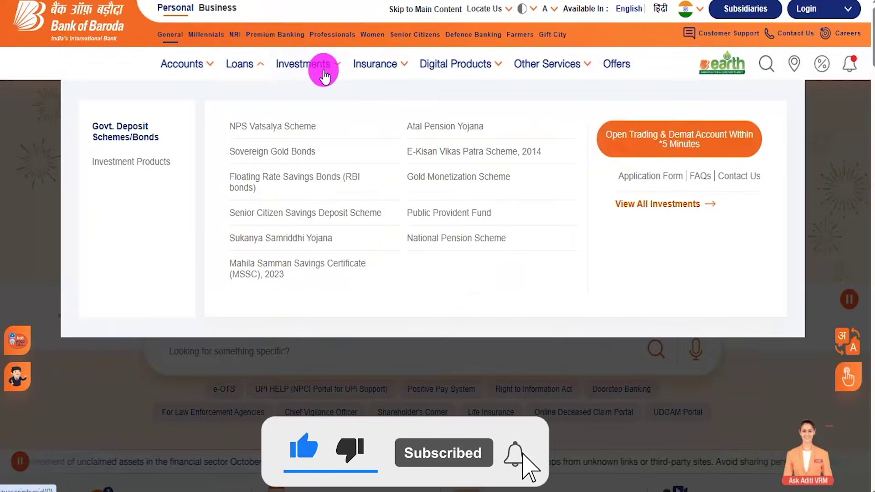
Switch to the Bank of Baroda website and look over its home page
mouse_move(483, 65)
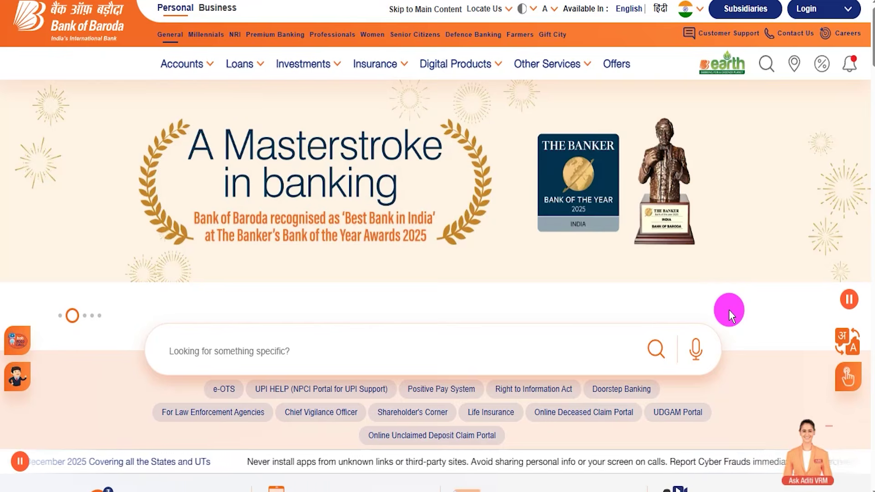
scroll(727, 314, "down", 3)
scroll(726, 310, "down", 3)
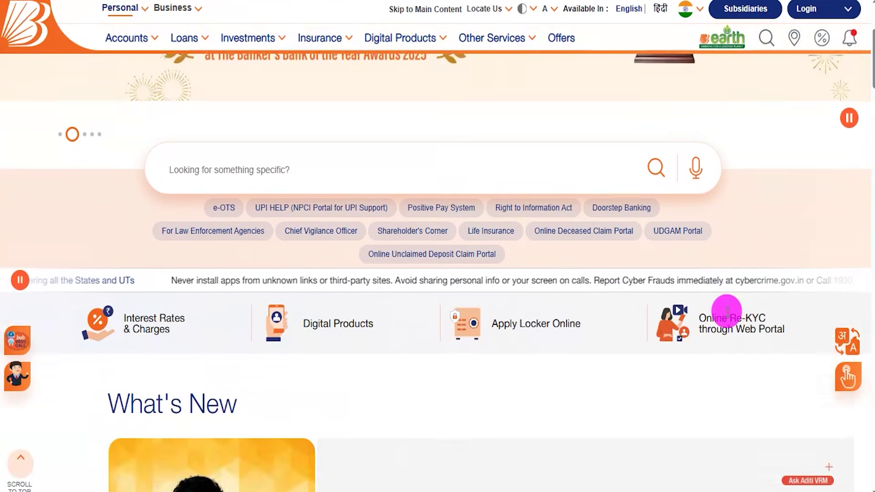
scroll(619, 320, "up", 6)
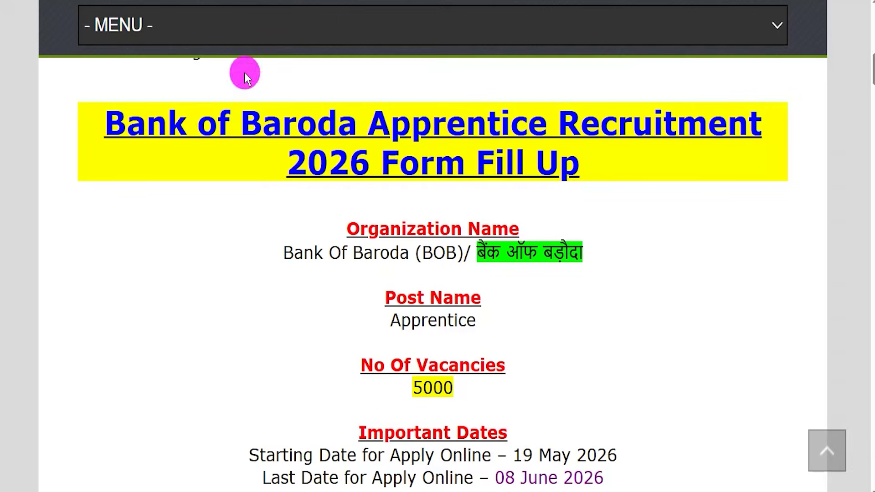
On the Apprentice Recruitment 2026 Form Fill Up page, read the organization, post name and number of vacancies
left_click_drag(126, 122, 556, 162)
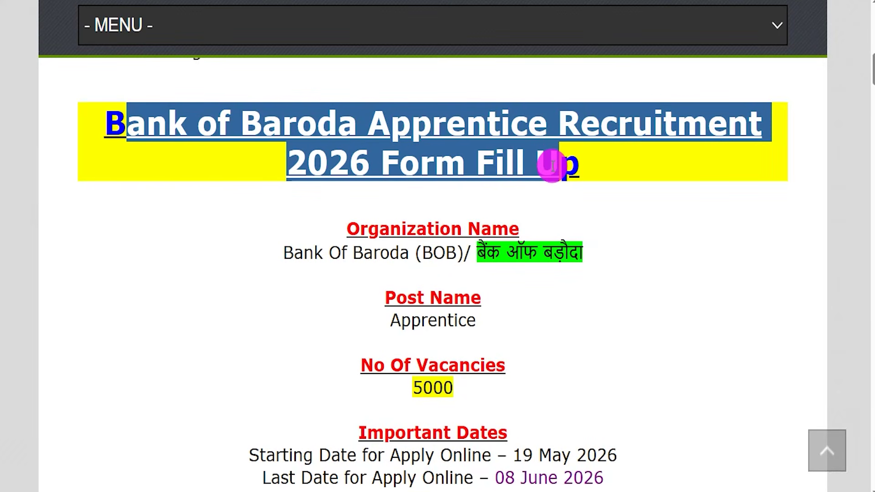
left_click_drag(295, 253, 564, 253)
left_click_drag(400, 324, 458, 324)
left_click(411, 385)
left_click_drag(411, 386, 456, 389)
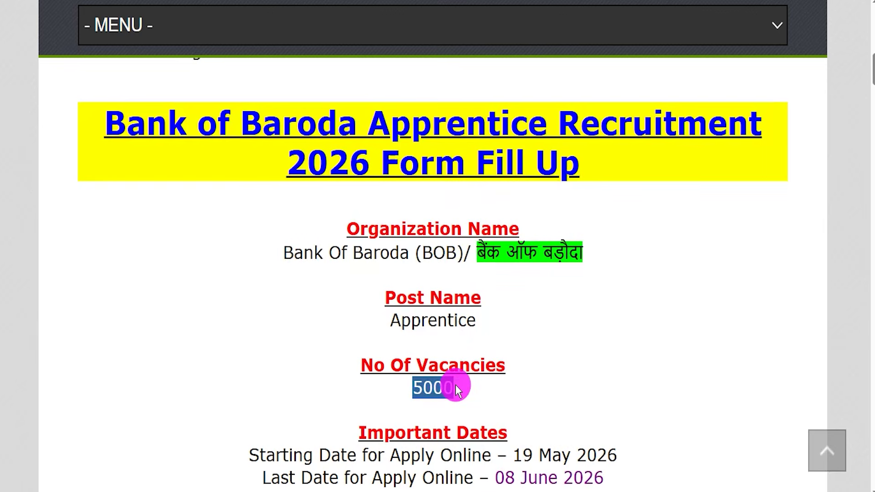
Check the starting and last dates for applying online under Important Dates
scroll(455, 386, "down", 1)
left_click_drag(514, 401, 617, 400)
left_click_drag(497, 422, 602, 420)
Check the apprentice pay scale and the required educational qualification
scroll(602, 419, "down", 2)
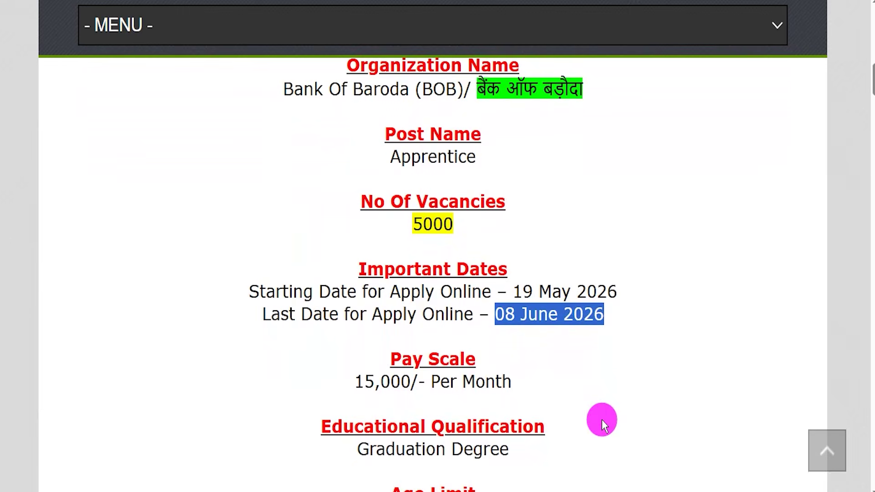
left_click_drag(355, 381, 502, 383)
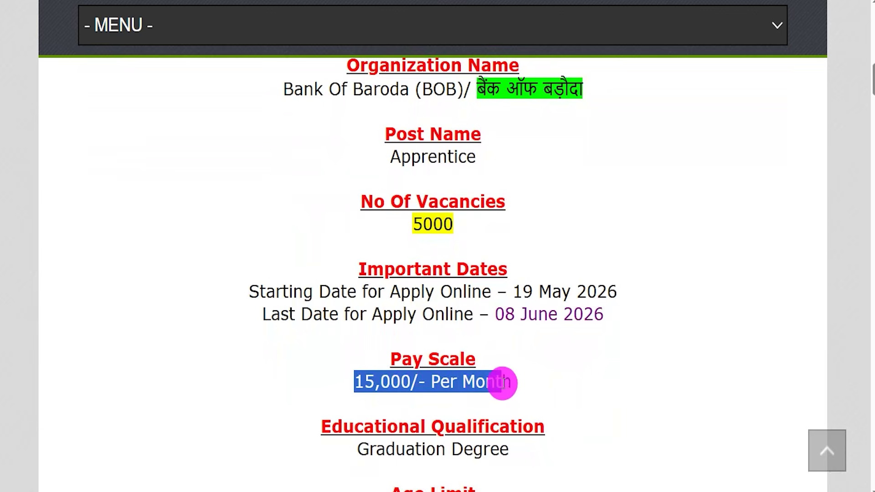
scroll(506, 382, "down", 2)
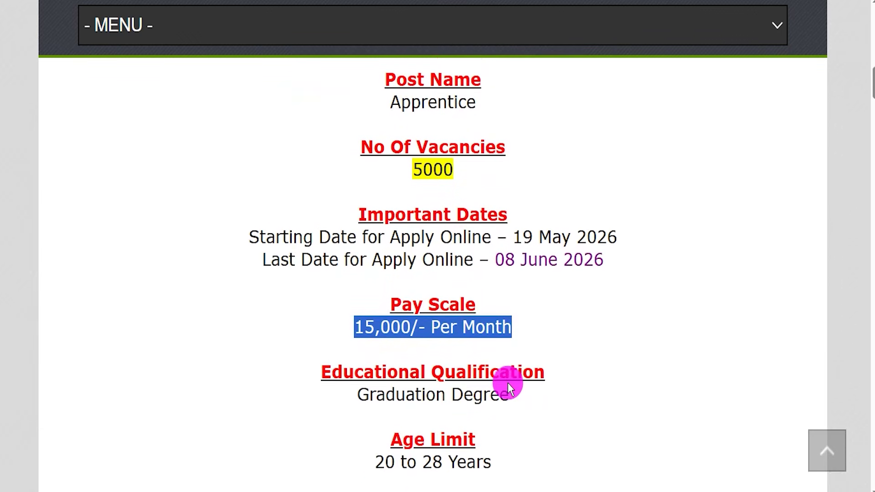
left_click_drag(368, 367, 481, 371)
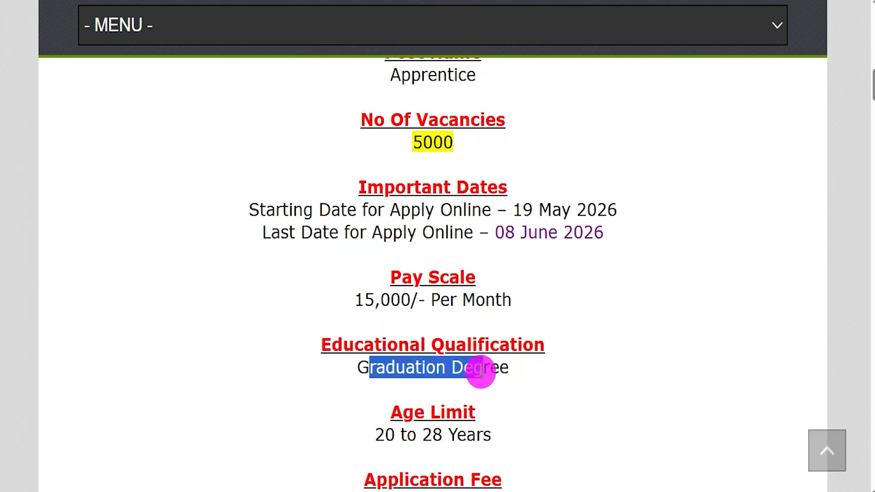
Review the age limit and the application fee for each category, including the payment mode
scroll(494, 371, "down", 1)
left_click_drag(384, 380, 468, 380)
scroll(460, 378, "down", 1)
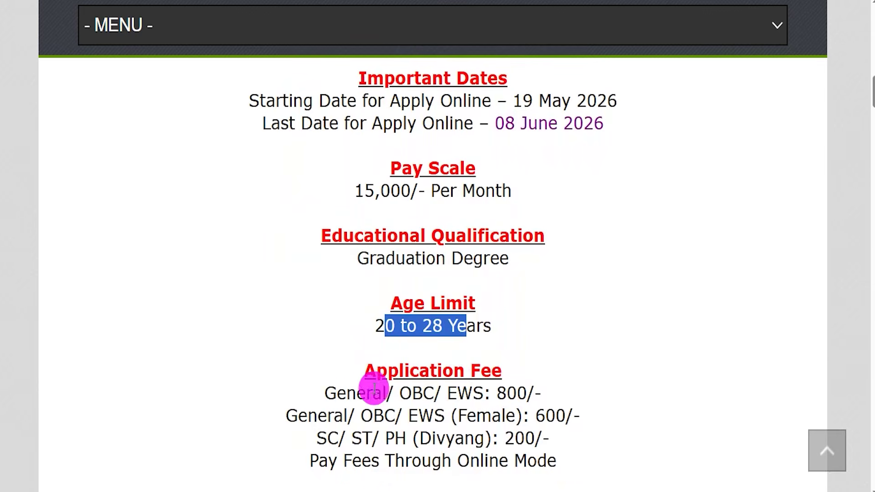
left_click_drag(337, 393, 527, 392)
left_click_drag(307, 416, 585, 414)
scroll(406, 435, "down", 1)
left_click_drag(327, 409, 536, 413)
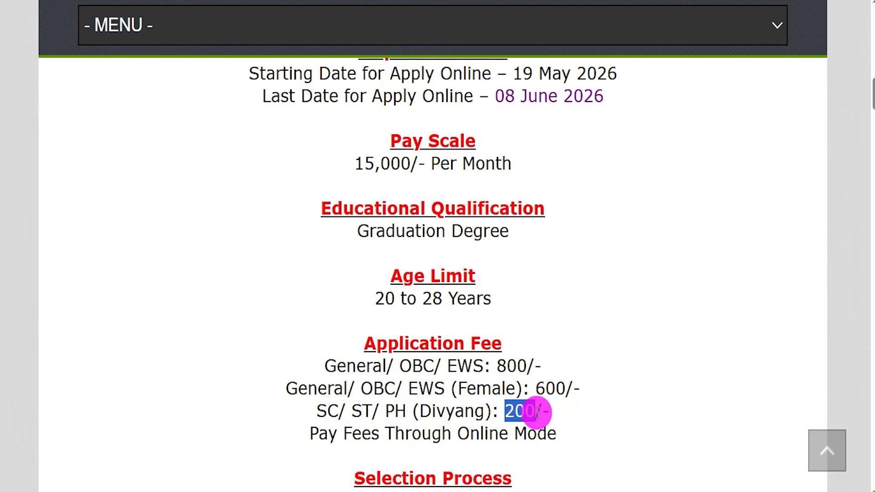
scroll(449, 414, "down", 1)
left_click_drag(362, 394, 505, 400)
Read through the stages listed under Selection Process
scroll(504, 399, "down", 1)
scroll(501, 397, "down", 1)
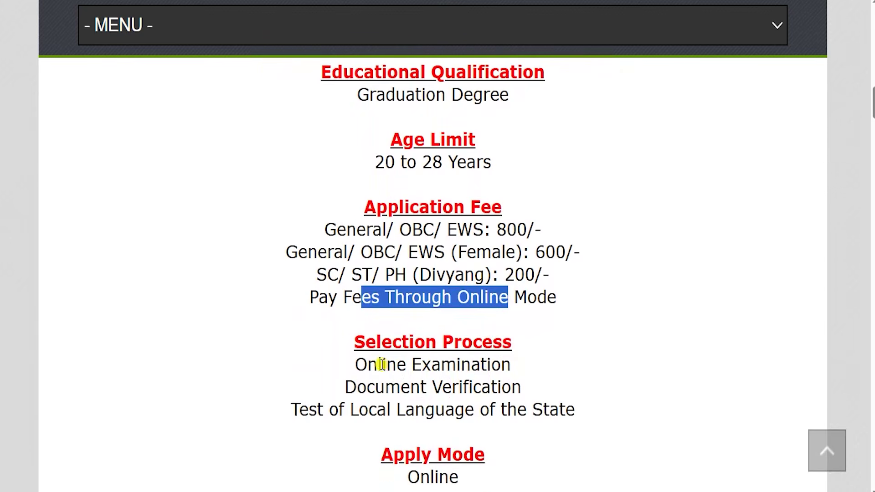
left_click_drag(382, 364, 471, 364)
left_click_drag(393, 386, 472, 386)
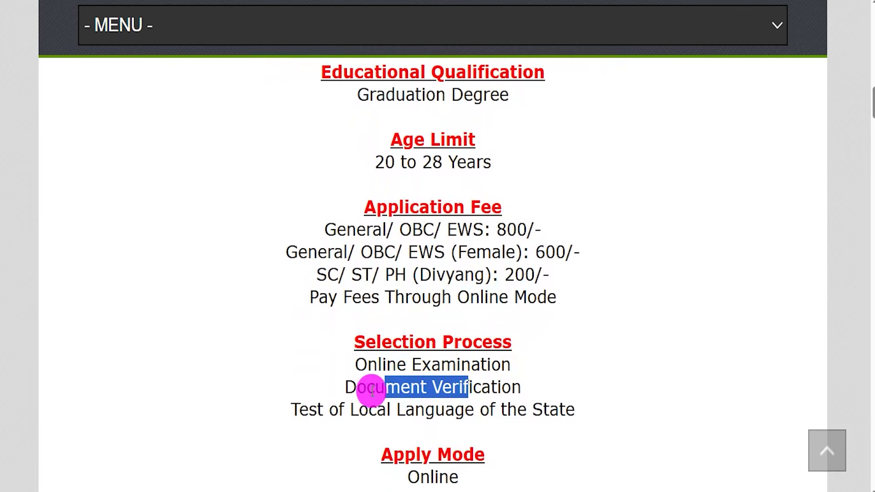
left_click_drag(318, 408, 435, 406)
scroll(417, 401, "down", 1)
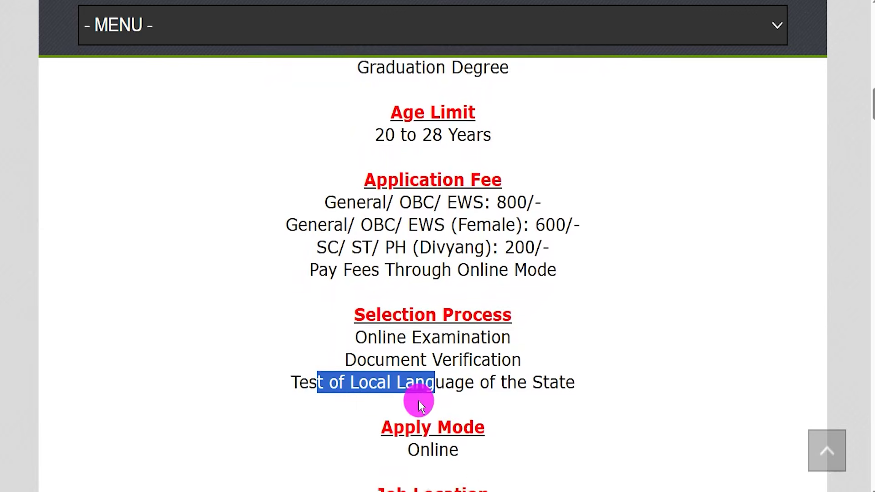
Check the job location and the apply mode on the recruitment page
scroll(406, 403, "down", 1)
left_click_drag(402, 434, 456, 435)
left_click_drag(420, 368, 442, 369)
scroll(441, 368, "down", 3)
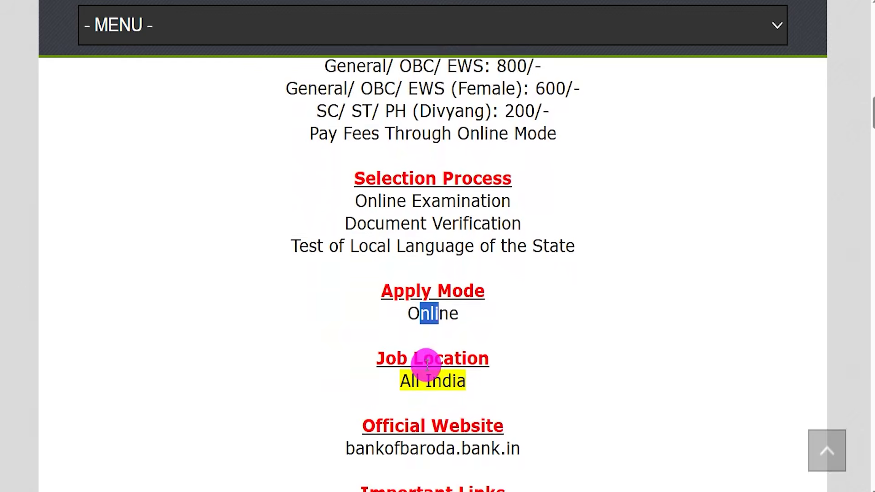
Locate the Official Notification Pdf entry under Important Links
scroll(426, 367, "down", 1)
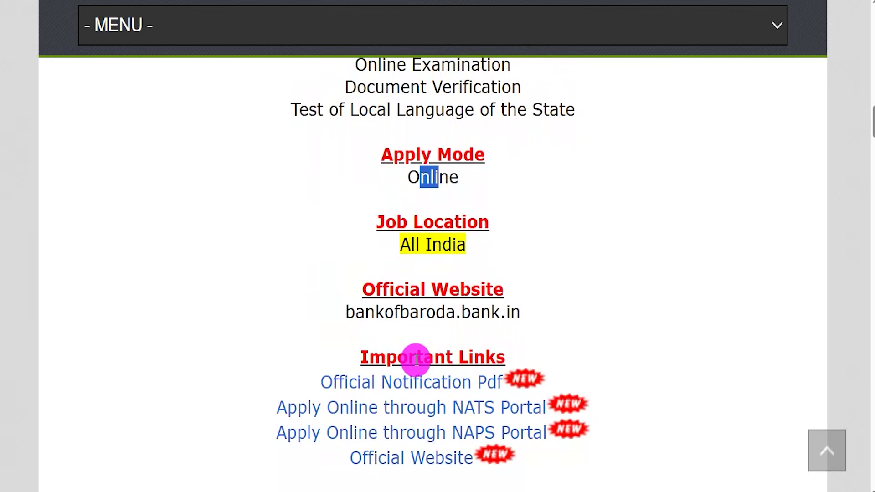
scroll(414, 357, "down", 1)
left_click_drag(370, 329, 494, 329)
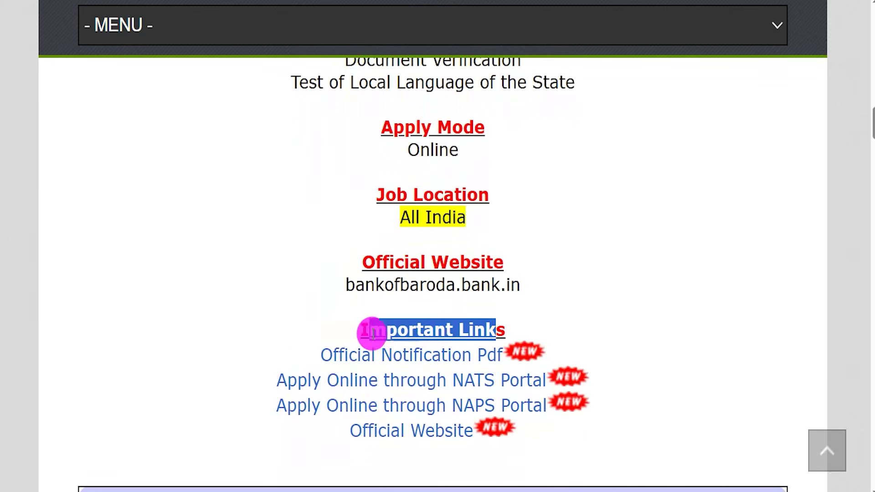
left_click_drag(312, 357, 499, 356)
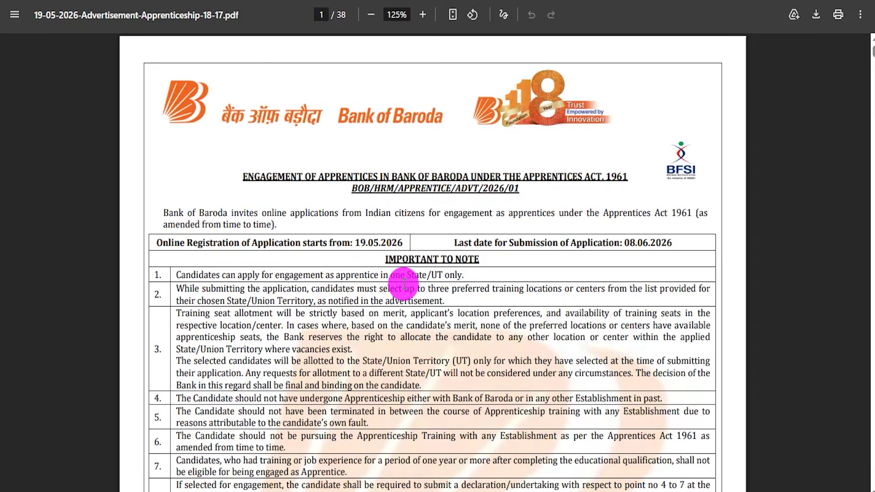
In the official notification PDF, read the important notes and the eligibility criteria table, including training seats and educational qualification
left_click_drag(363, 288, 427, 288)
scroll(279, 308, "down", 4)
scroll(279, 308, "up", 4)
left_click_drag(420, 188, 498, 203)
scroll(328, 309, "down", 9)
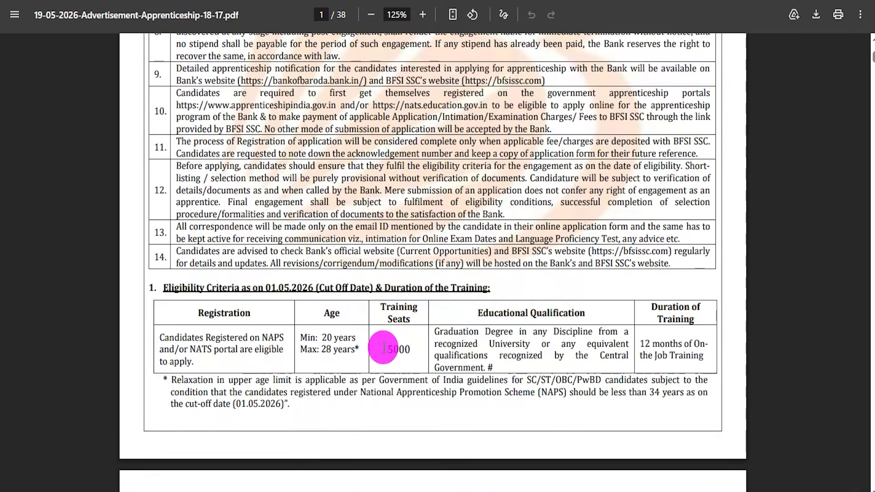
left_click_drag(397, 350, 387, 349)
scroll(394, 347, "down", 1)
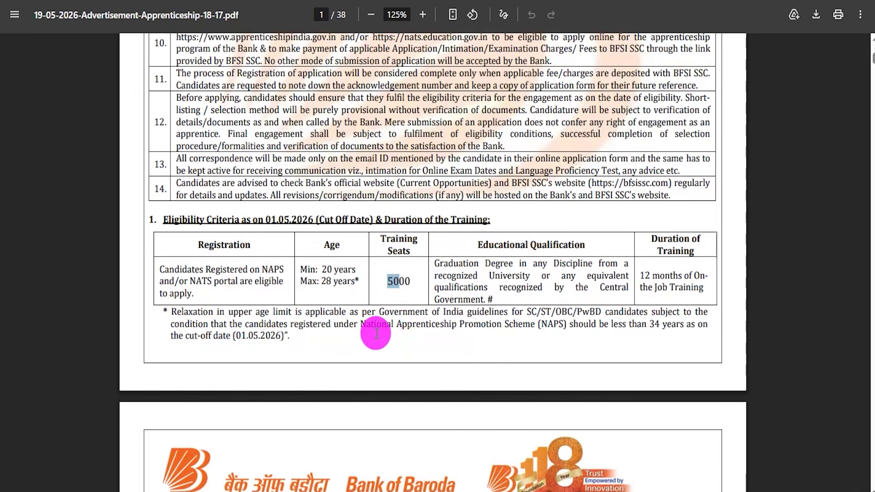
left_click_drag(436, 264, 508, 311)
left_click(367, 328)
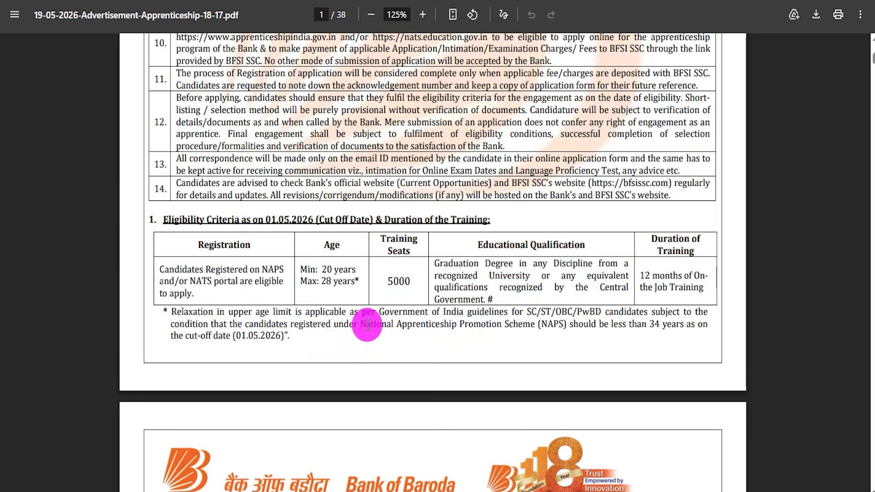
Examine the State/UT-wise break-up of training seats on page 2 of the notification
scroll(367, 326, "down", 4)
scroll(368, 326, "down", 3)
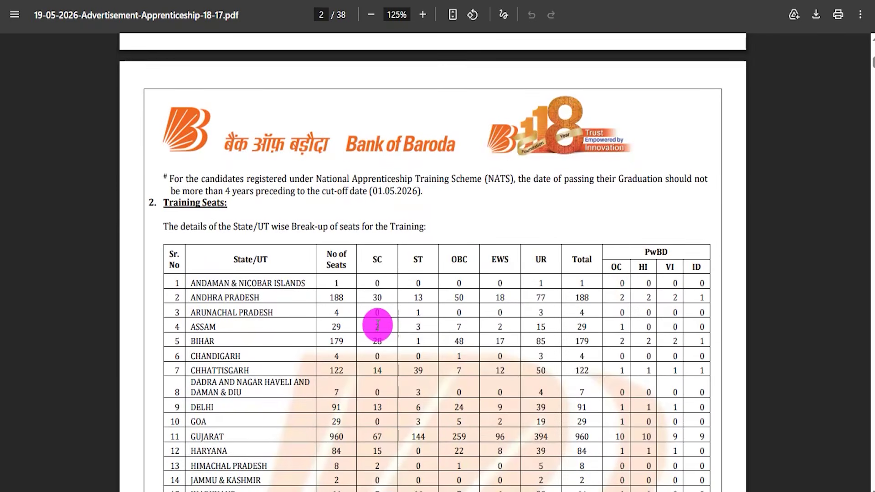
scroll(377, 325, "down", 3)
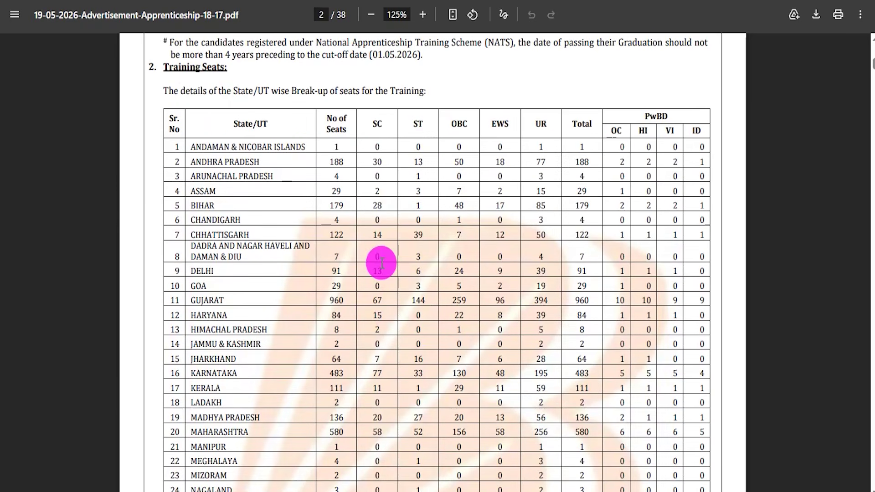
double_click(375, 268)
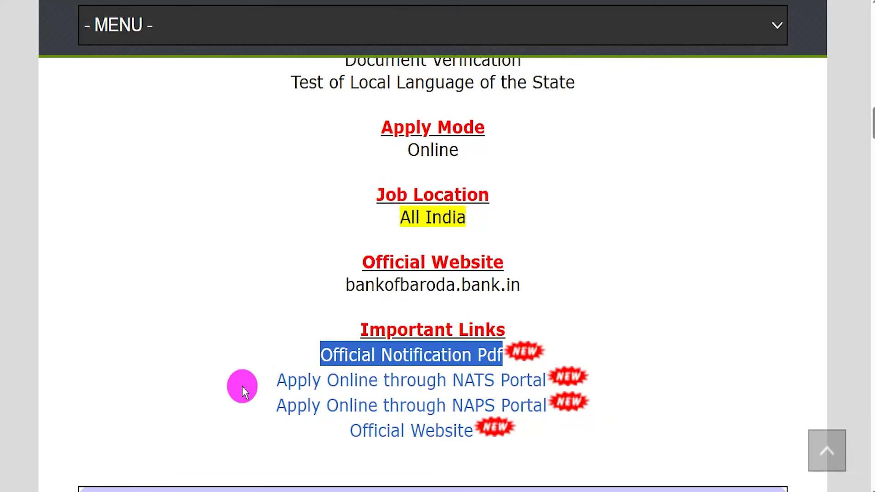
Return to the recruitment page and review the NATS Portal and NAPS Portal links for applying online
left_click_drag(271, 382, 474, 385)
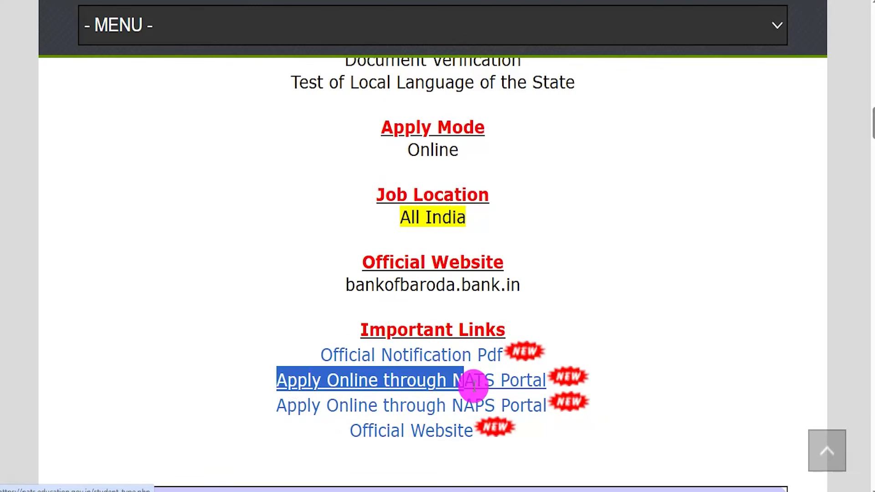
left_click_drag(276, 406, 490, 403)
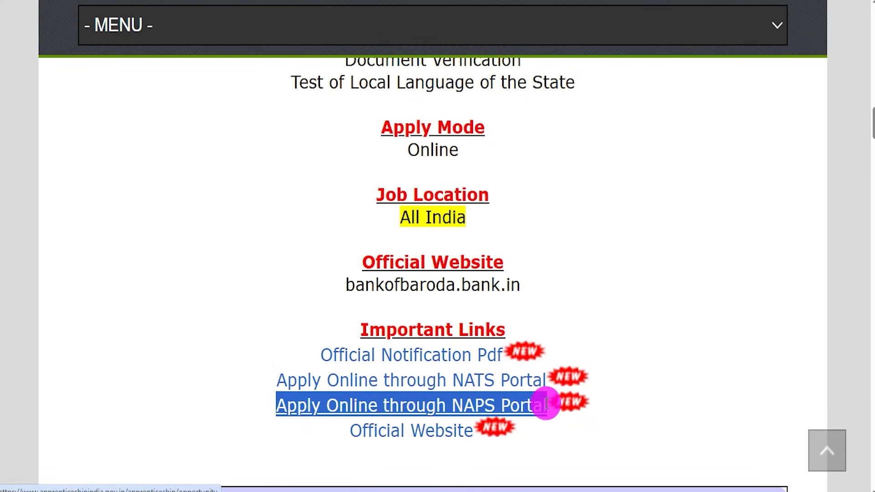
left_click_drag(545, 404, 547, 404)
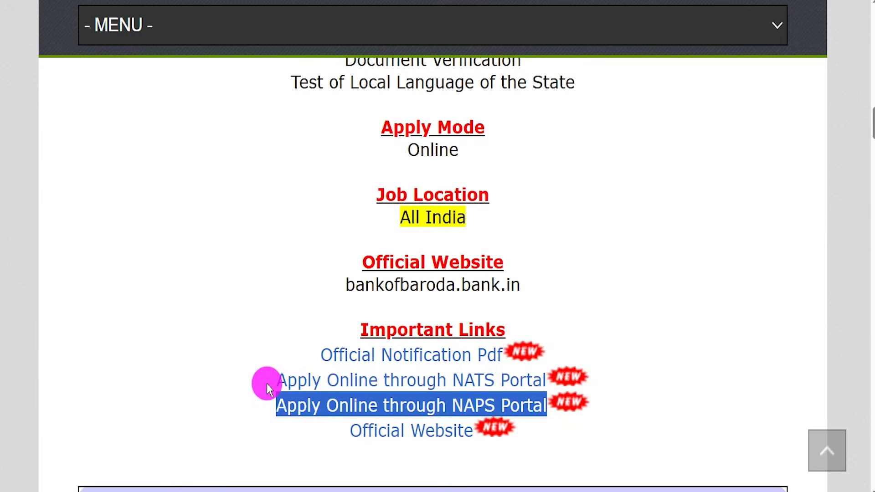
left_click_drag(267, 384, 491, 382)
left_click_drag(271, 402, 524, 401)
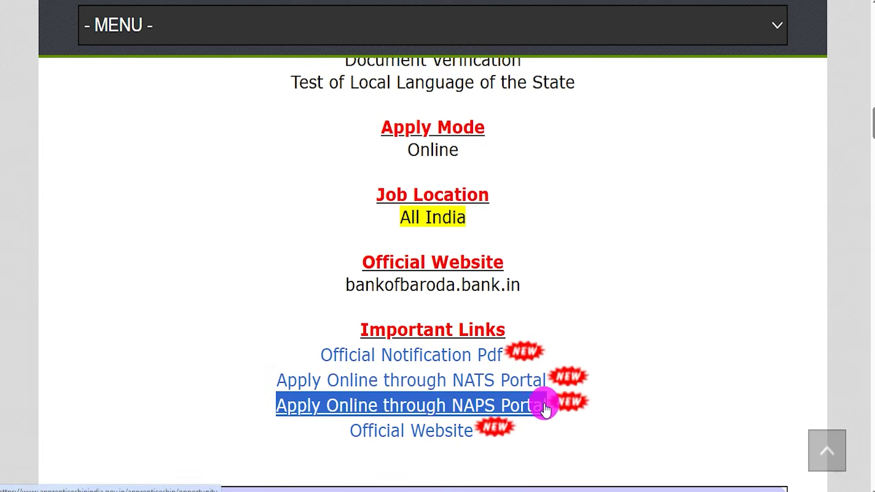
left_click_drag(259, 382, 520, 385)
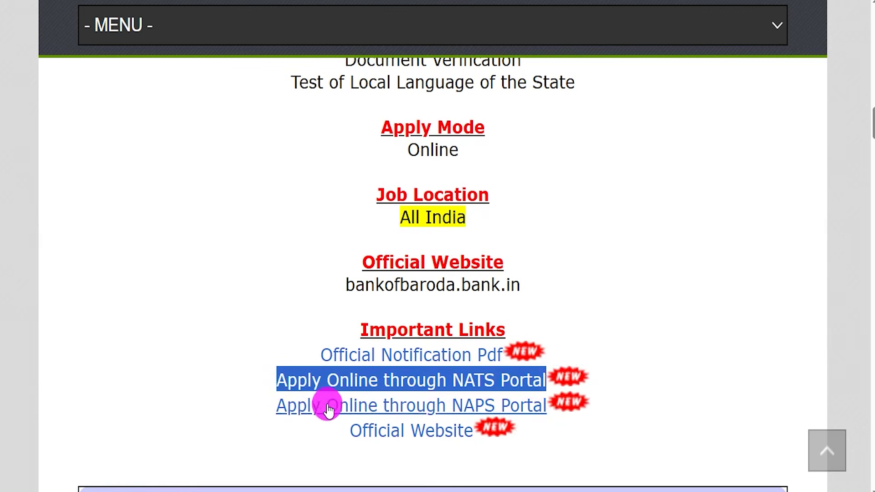
left_click_drag(264, 406, 537, 411)
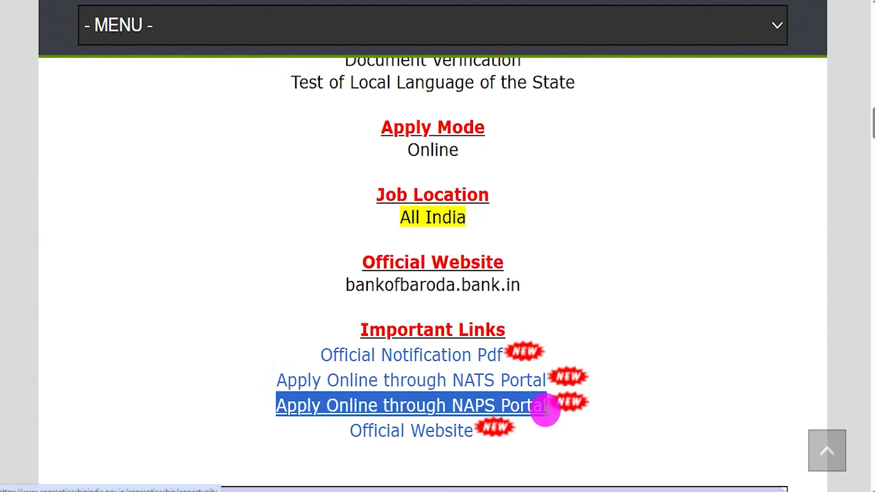
Open the Apply Online through NATS Portal link and choose Regular Student for diploma or graduate pass-out students
left_click_drag(269, 388, 453, 381)
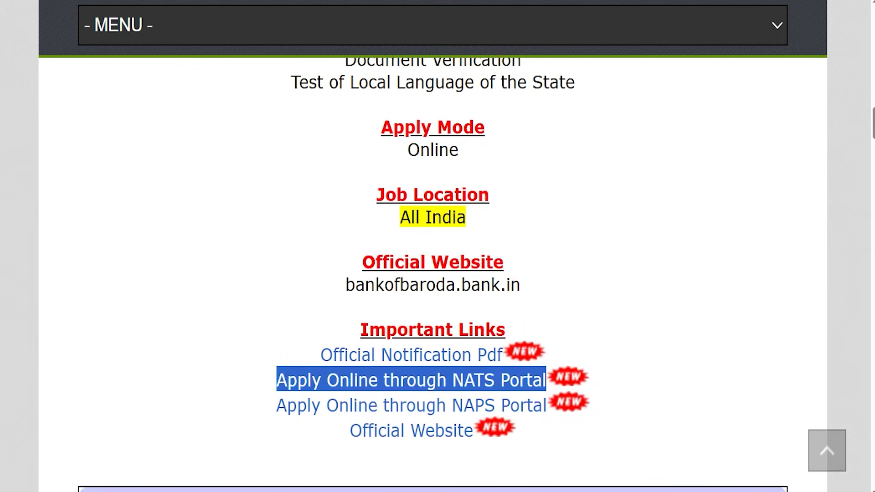
left_click(291, 263)
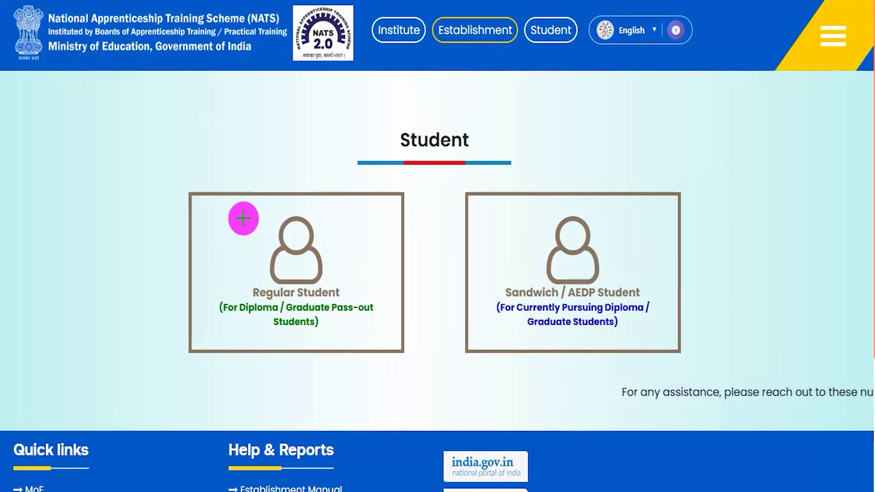
mouse_move(166, 176)
left_mouse_down()
mouse_move(397, 218)
mouse_move(407, 371)
left_mouse_up()
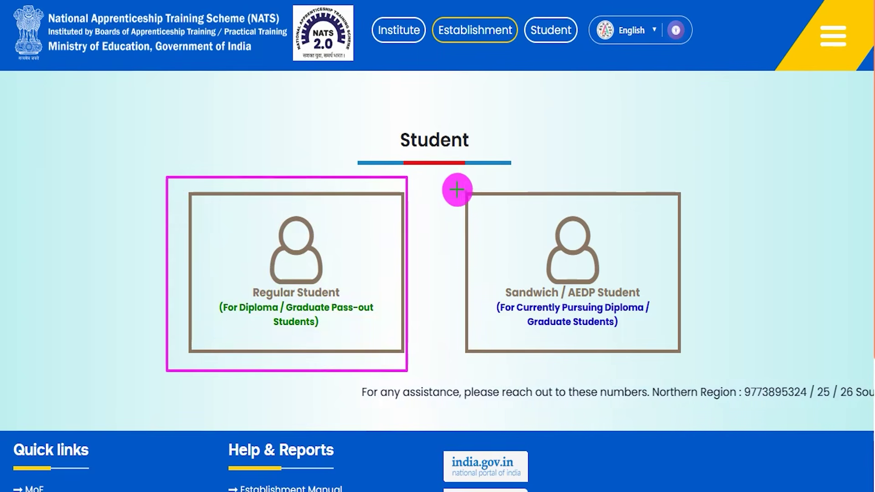
mouse_move(459, 183)
left_mouse_down()
mouse_move(644, 214)
mouse_move(700, 358)
left_mouse_up()
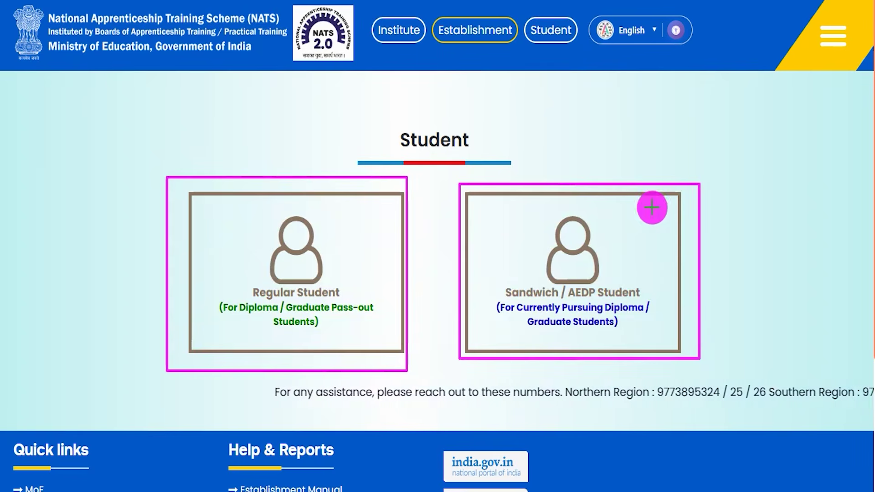
key("Escape")
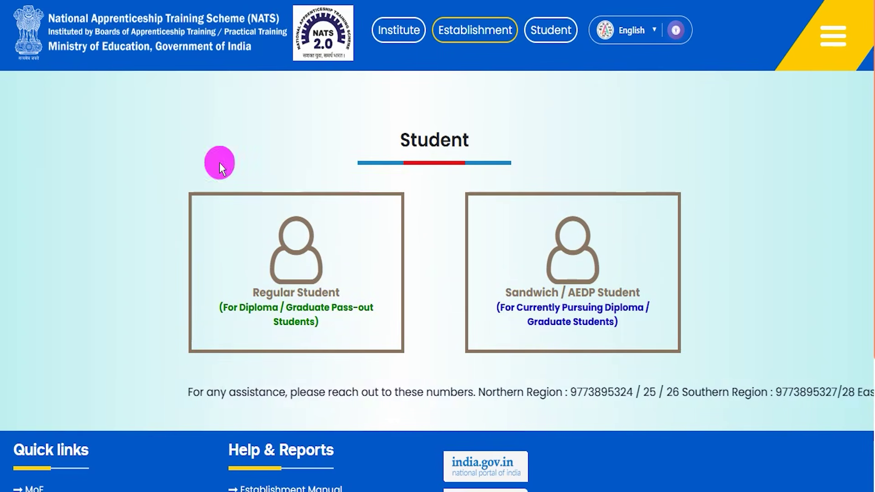
left_click(302, 306)
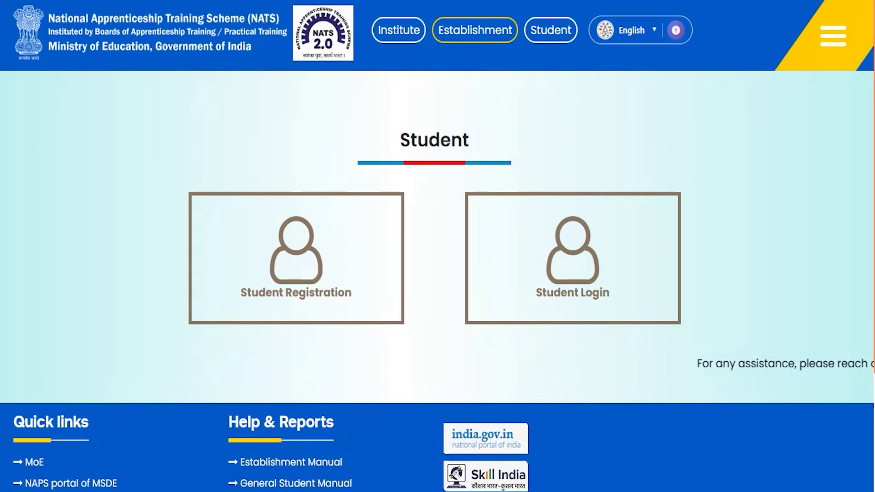
Open Student Login and examine the Login with Email form, including the Email, Password and captcha fields and the login control
mouse_move(456, 181)
left_mouse_down()
mouse_move(550, 211)
mouse_move(689, 285)
mouse_move(697, 333)
left_mouse_up()
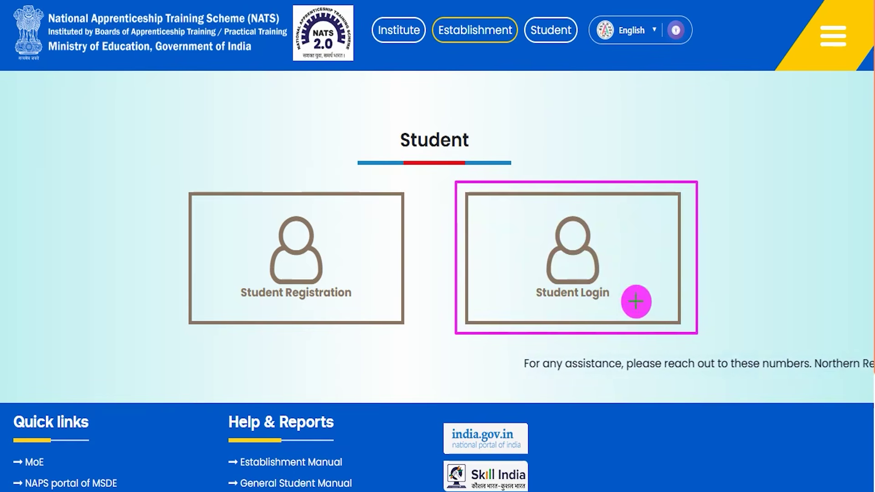
key("Escape")
left_click(589, 304)
scroll(424, 294, "down", 5)
left_click_drag(337, 129, 383, 85)
left_click_drag(355, 176, 380, 144)
left_click_drag(346, 263, 347, 263)
left_click_drag(516, 232, 516, 232)
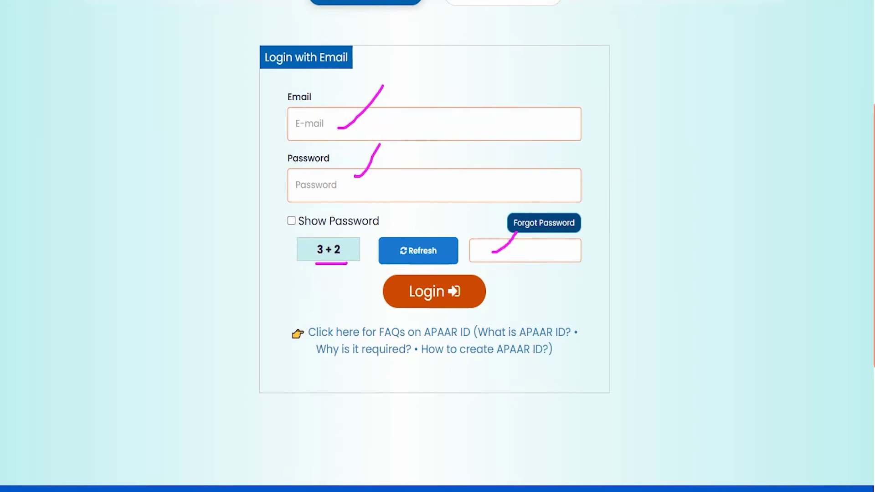
left_click_drag(655, 282, 488, 290)
key("Escape")
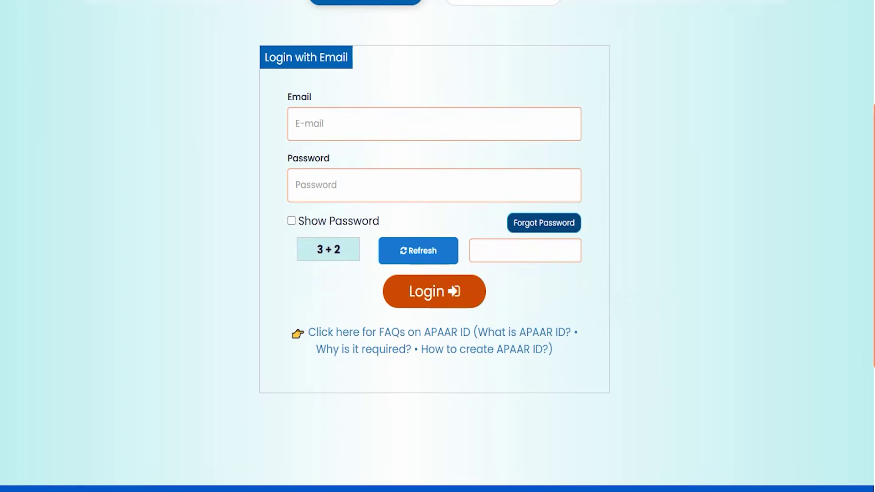
scroll(410, 191, "up", 5)
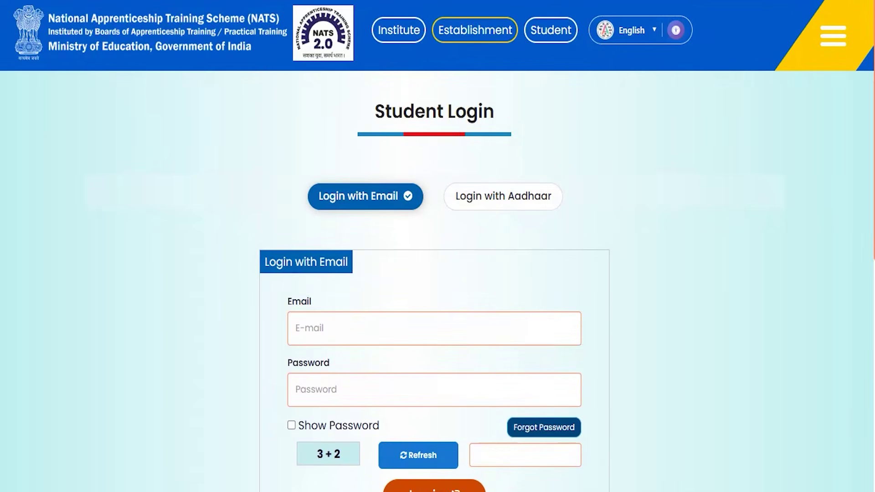
Go back to the regular student options and open Student Registration
key("alt+Left")
left_click(364, 247)
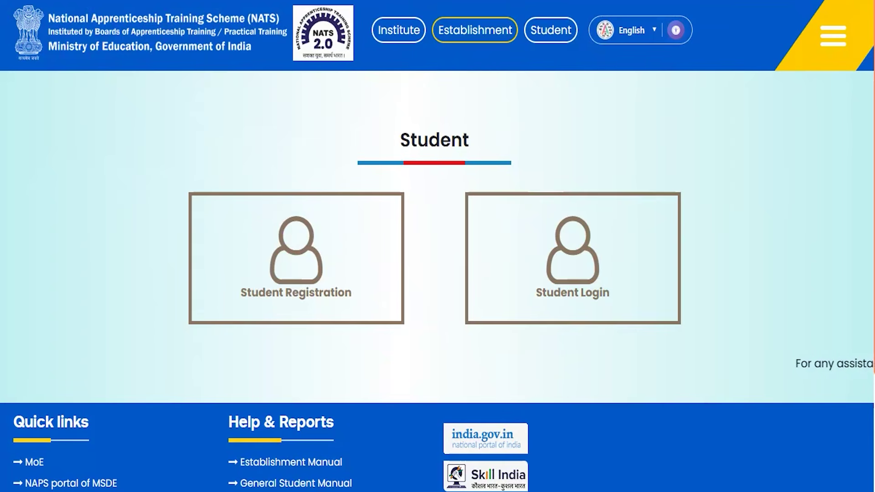
mouse_move(319, 220)
left_mouse_down()
mouse_move(410, 248)
mouse_move(419, 342)
left_mouse_up()
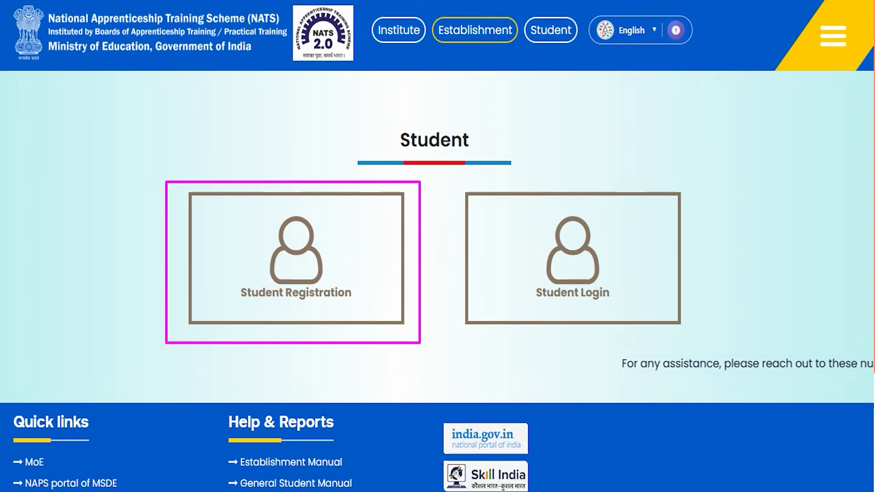
key("Escape")
left_click(301, 272)
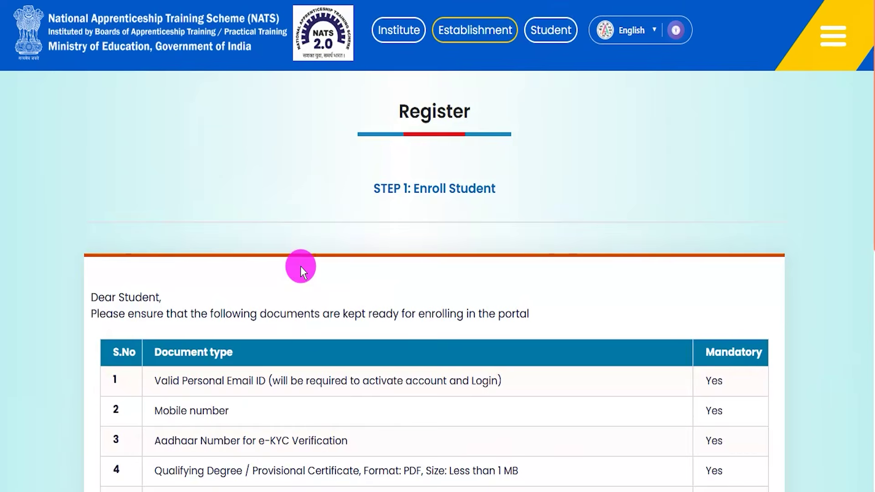
Read the mandatory documents table for enrolling and answer Yes to having the above data to enroll
scroll(483, 316, "down", 3)
scroll(483, 321, "down", 1)
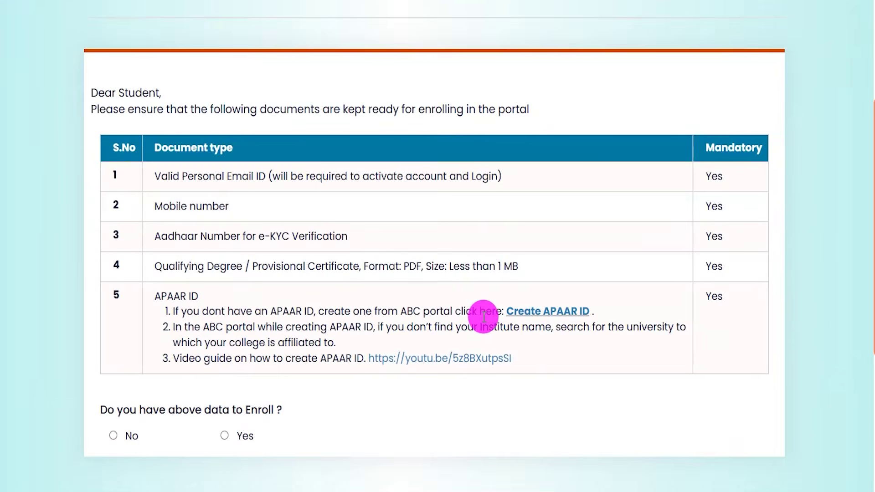
left_click_drag(168, 176, 254, 175)
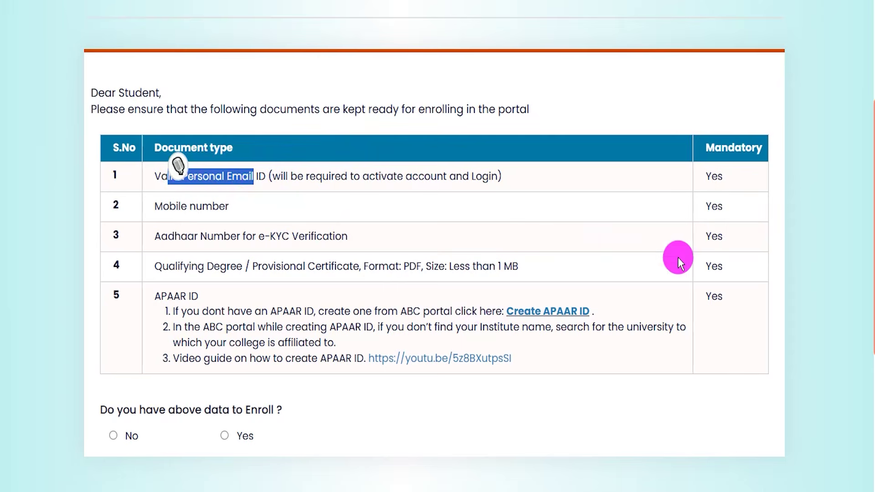
left_click_drag(169, 207, 208, 208)
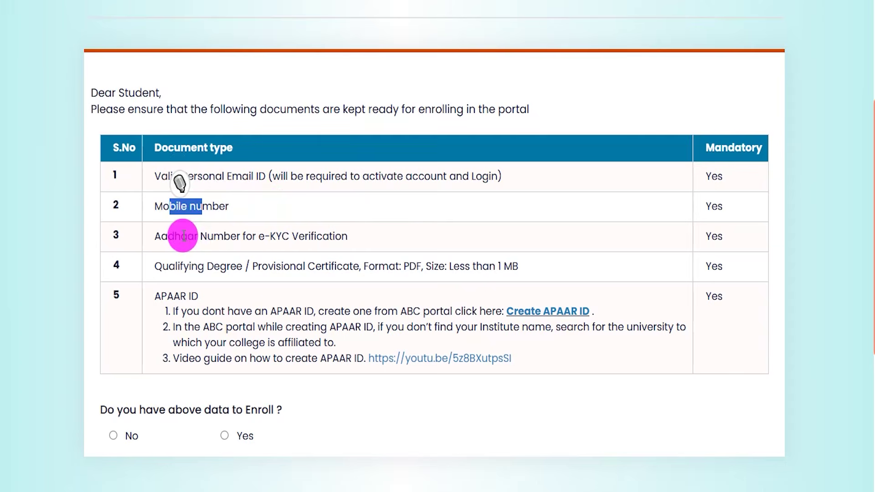
left_click_drag(184, 235, 310, 236)
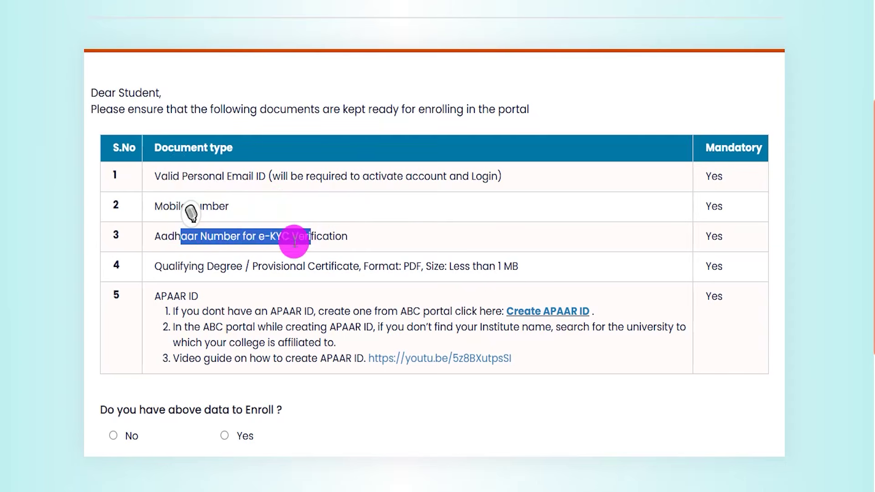
left_click_drag(188, 266, 511, 266)
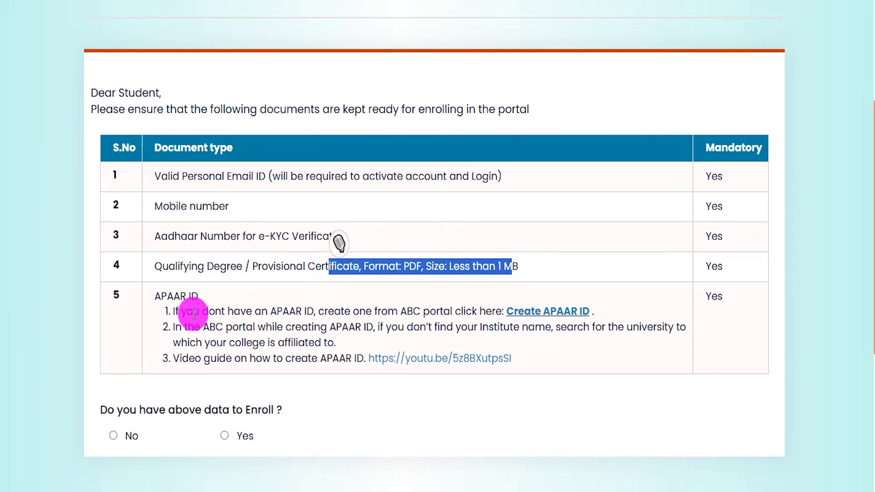
left_click_drag(193, 313, 412, 312)
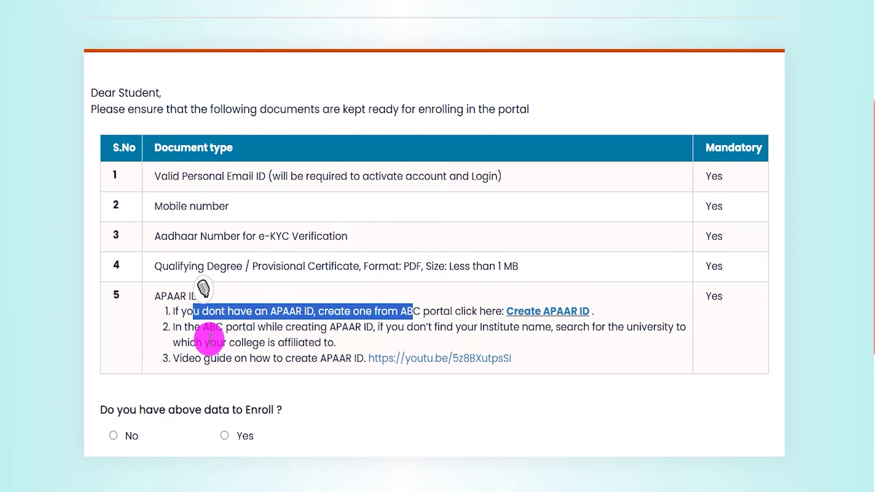
left_click_drag(705, 177, 718, 177)
left_click_drag(706, 209, 731, 308)
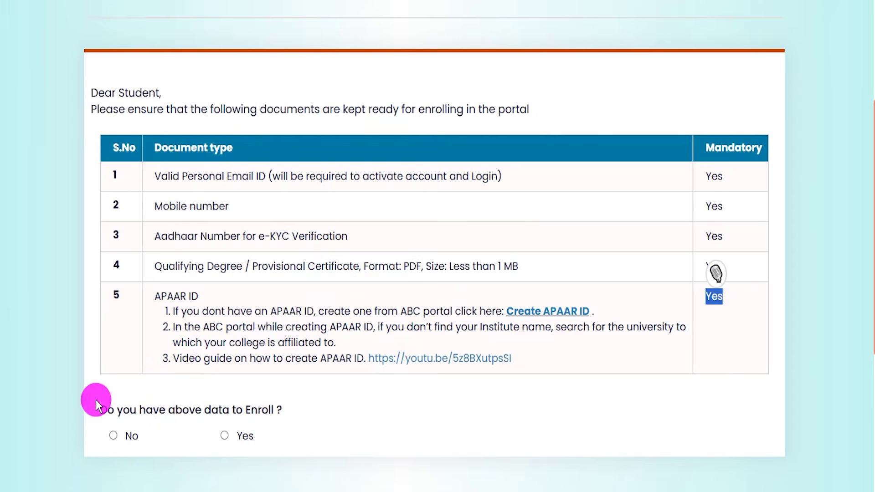
left_click_drag(107, 410, 206, 411)
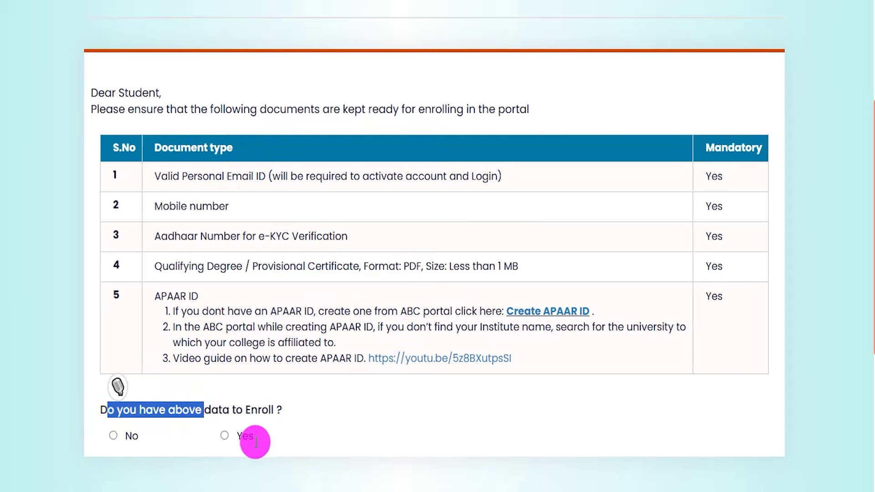
left_click(223, 436)
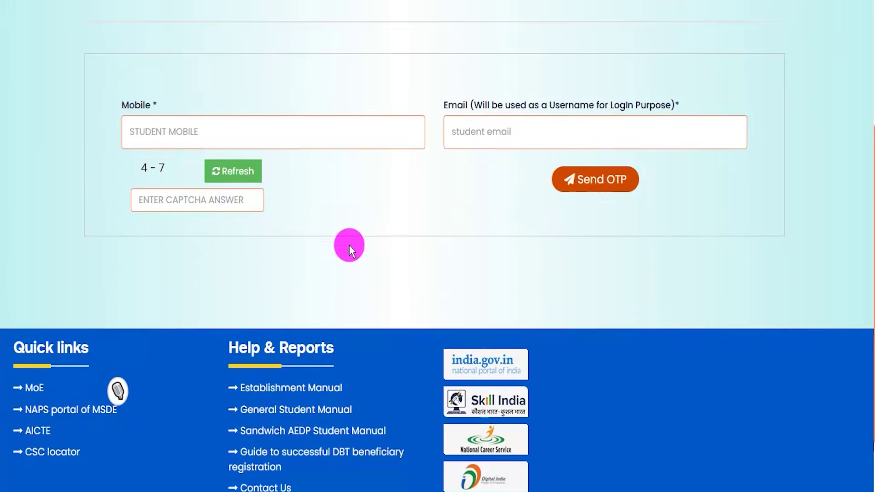
Review the Mobile, Email, captcha answer and Send OTP items of Step 2, Mobile & Email Verification
scroll(349, 245, "up", 3)
left_click_drag(217, 261, 281, 198)
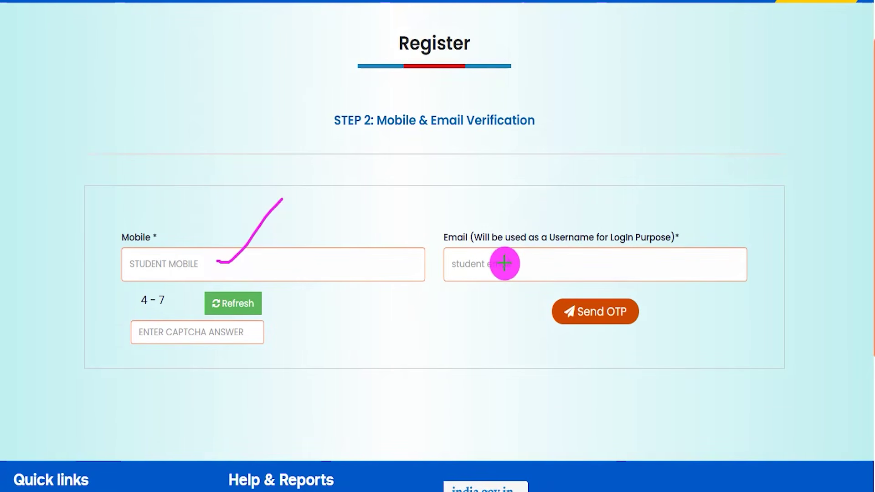
left_click_drag(505, 263, 561, 211)
mouse_move(127, 309)
left_mouse_down()
mouse_move(163, 309)
mouse_move(181, 328)
mouse_move(201, 306)
left_mouse_up()
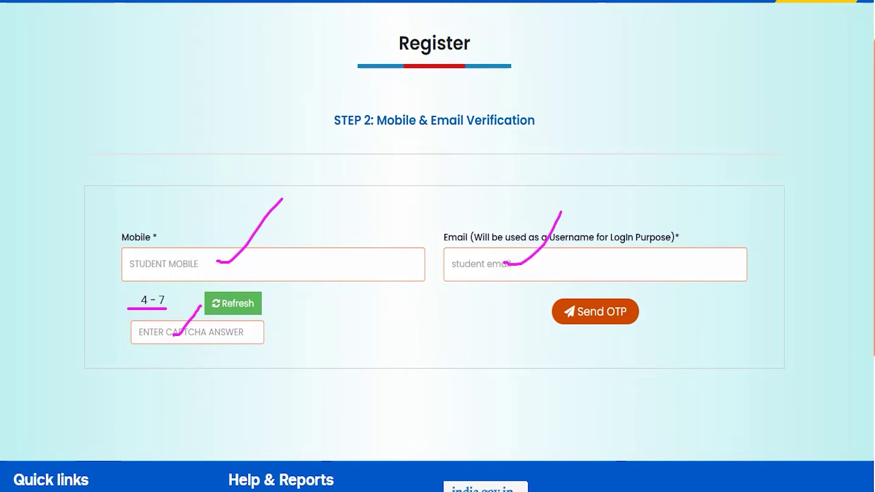
left_click_drag(794, 165, 637, 301)
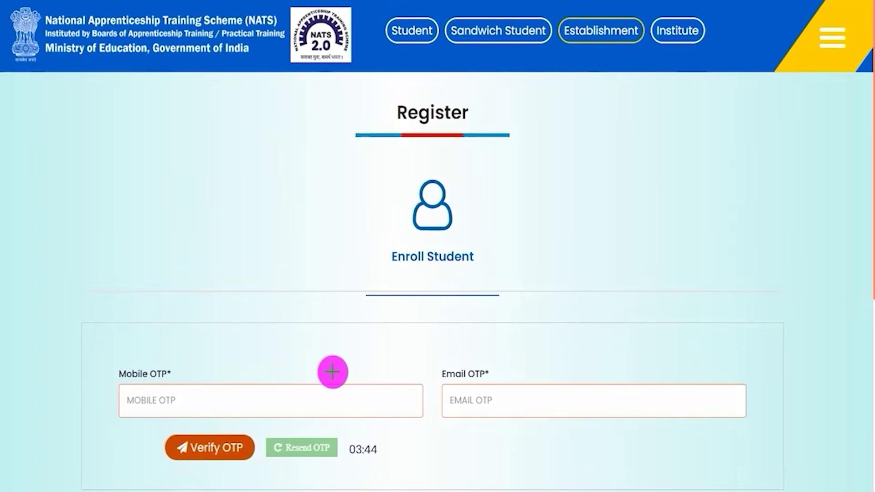
Review the Mobile OTP and Email OTP fields and the Verify OTP option on the enrolment page
left_click_drag(336, 399, 402, 362)
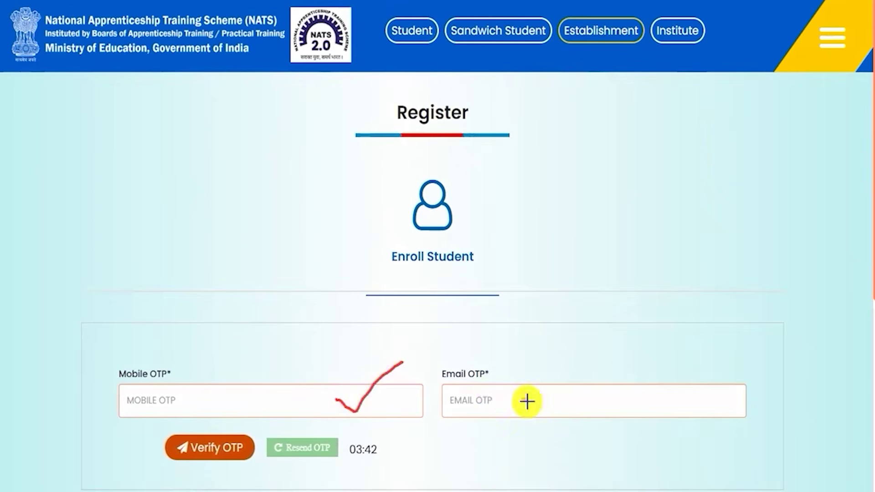
left_click_drag(523, 399, 597, 360)
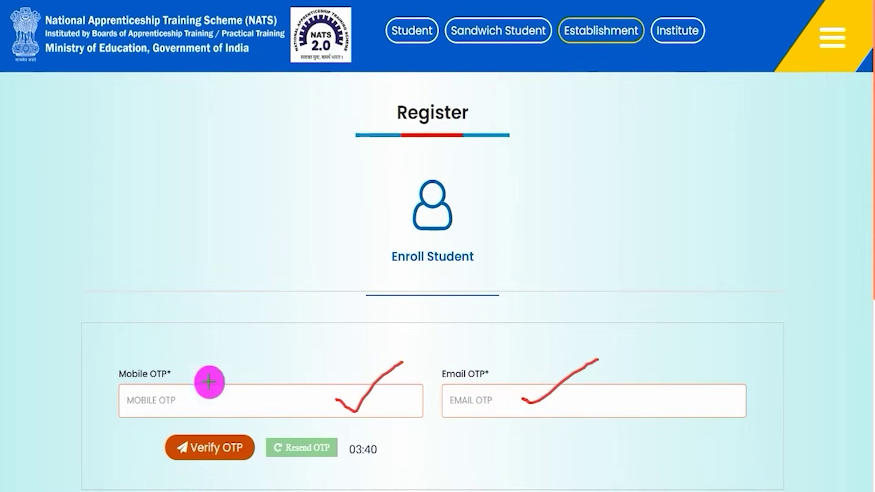
mouse_move(138, 424)
left_mouse_down()
mouse_move(254, 445)
mouse_move(260, 468)
left_mouse_up()
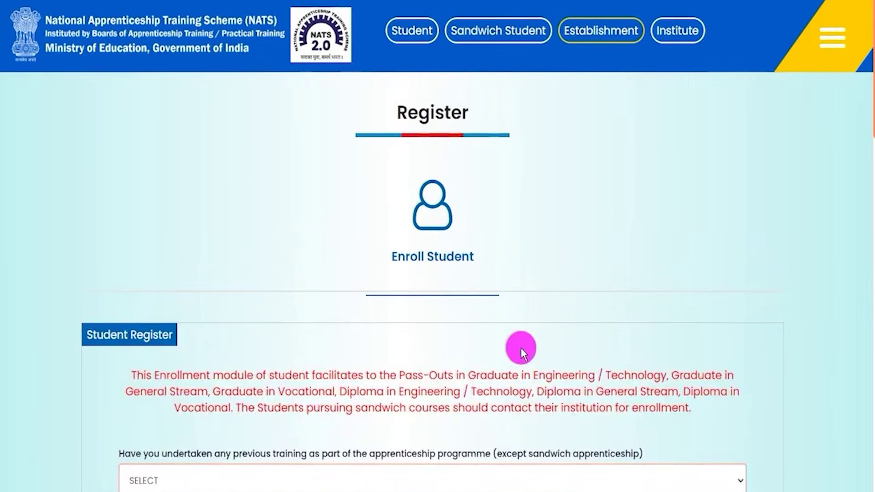
In the Student Register form, set the question about previous training under the apprenticeship programme to NO
scroll(520, 348, "down", 5)
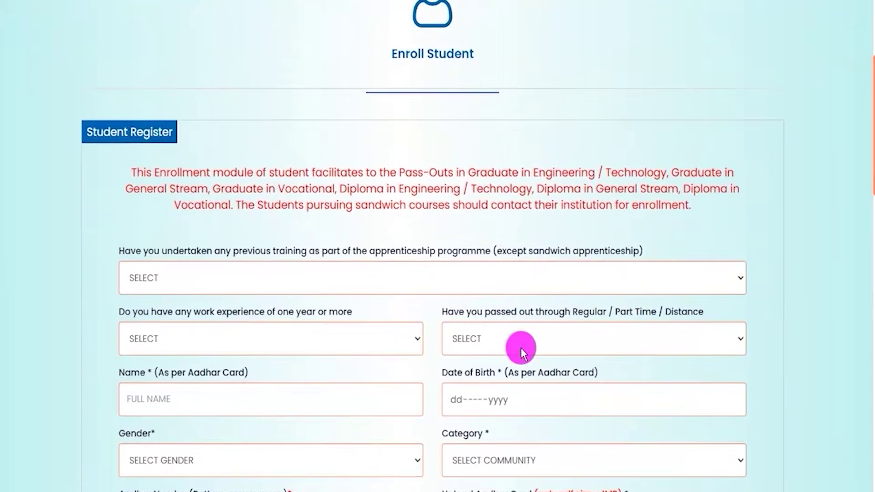
scroll(521, 348, "down", 2)
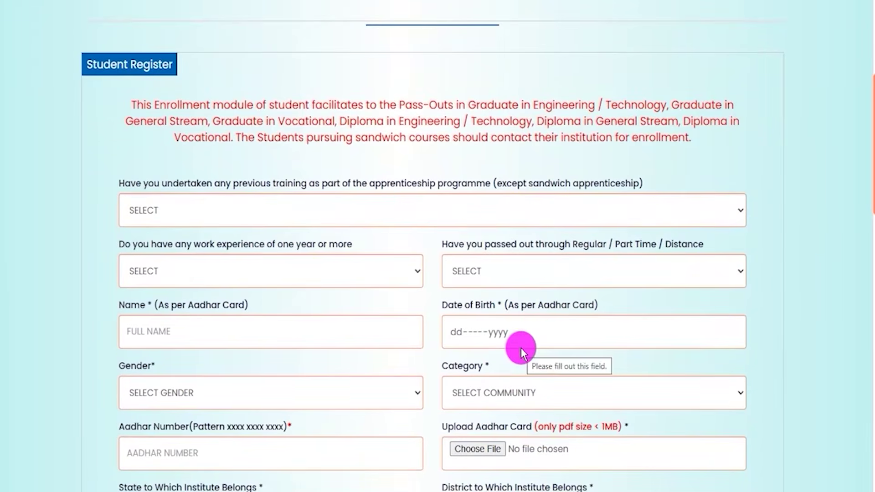
scroll(521, 348, "down", 2)
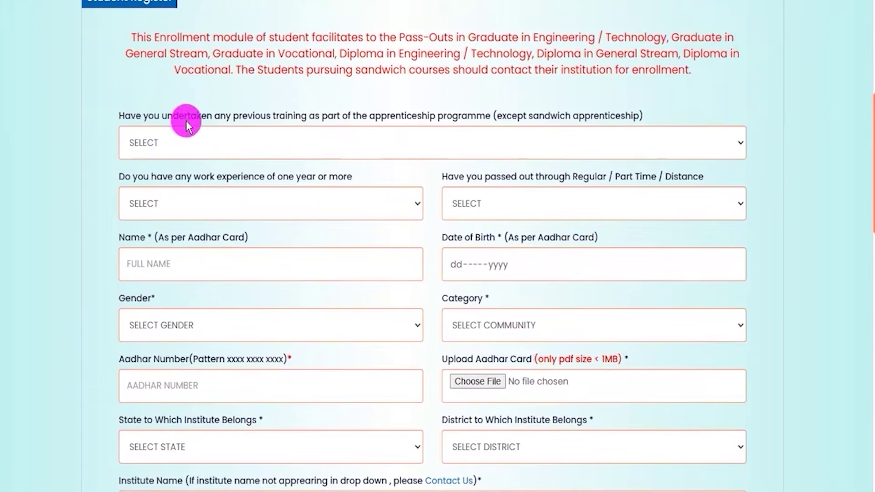
left_click_drag(168, 117, 429, 116)
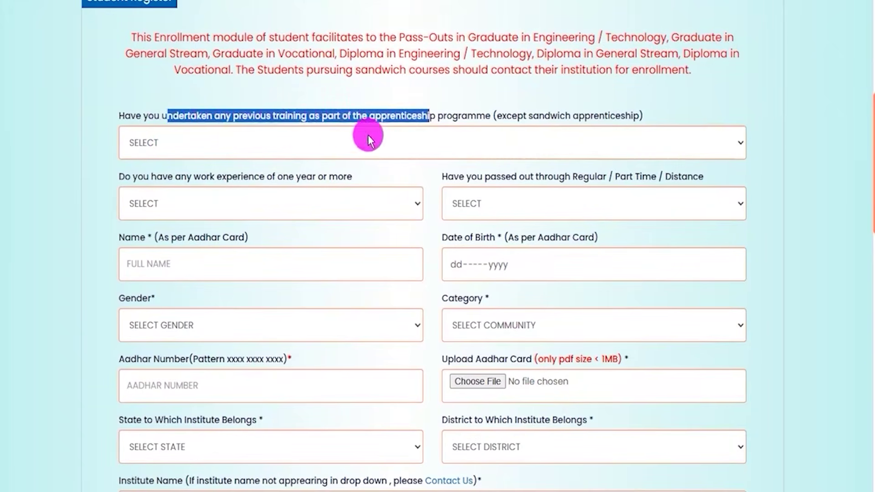
left_click(342, 143)
left_click(203, 187)
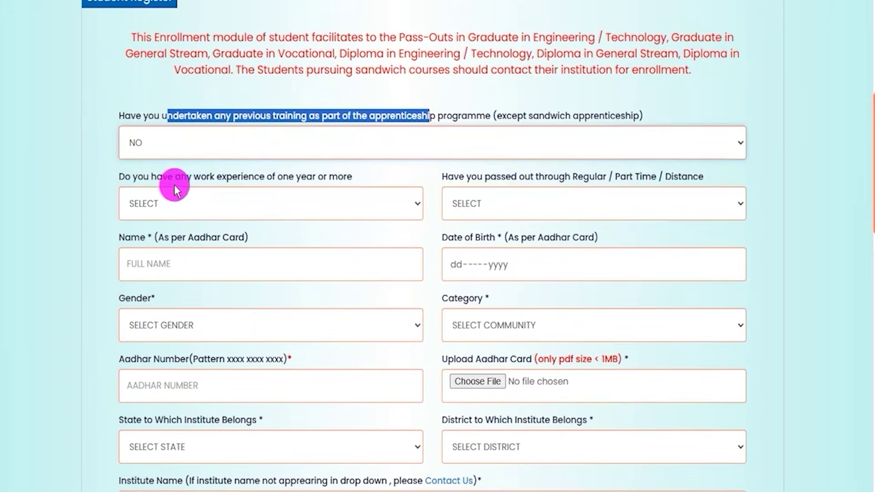
Set the question about work experience of one year or more to NO and the passing mode to REGULAR
left_click_drag(138, 177, 338, 183)
left_click(273, 204)
left_click(234, 251)
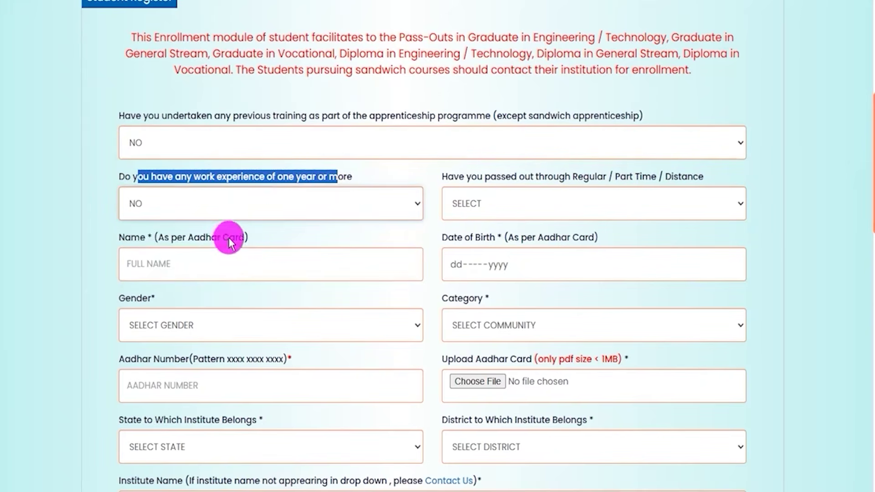
left_click(526, 209)
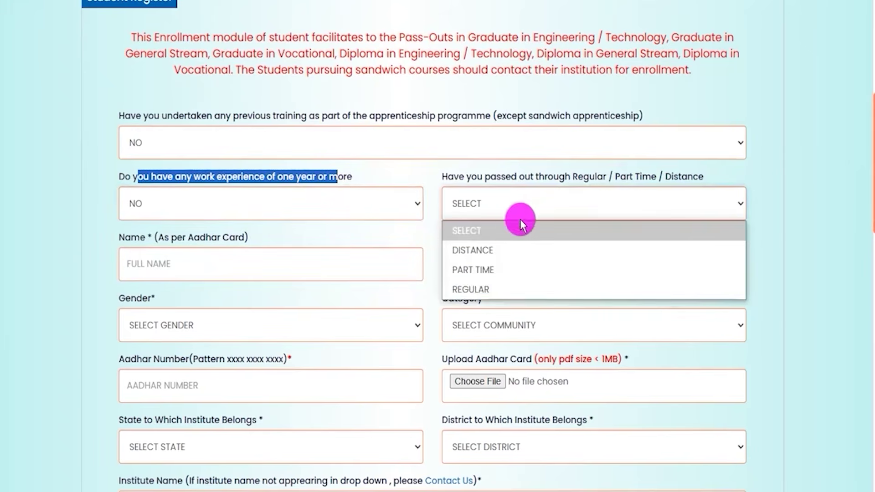
left_click(481, 292)
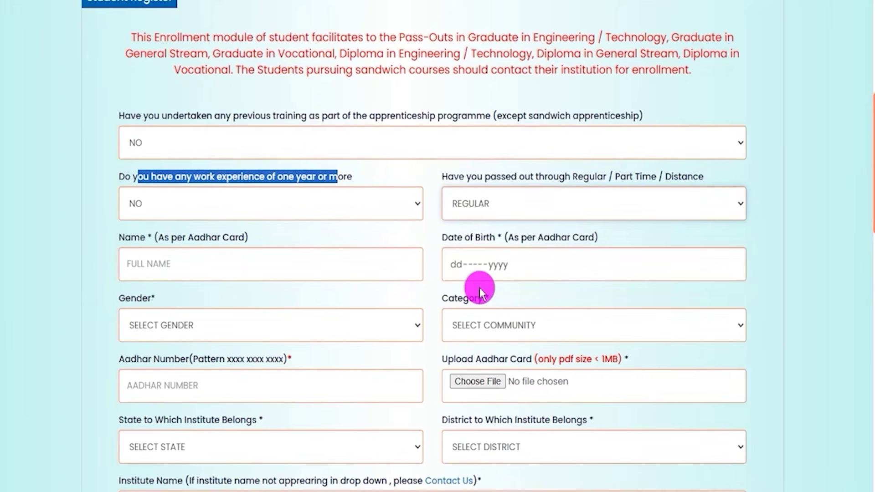
Review the Name and Date of Birth fields and the choices offered for Gender and Category
left_click(153, 266)
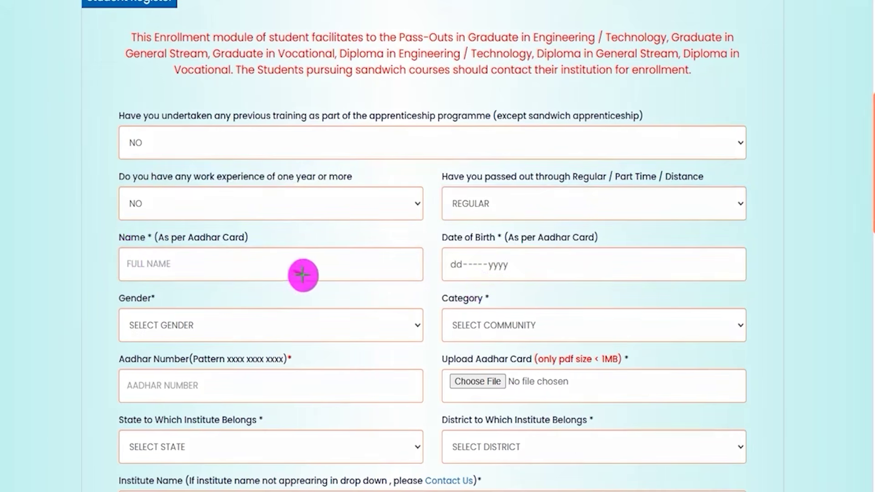
left_click_drag(292, 272, 328, 257)
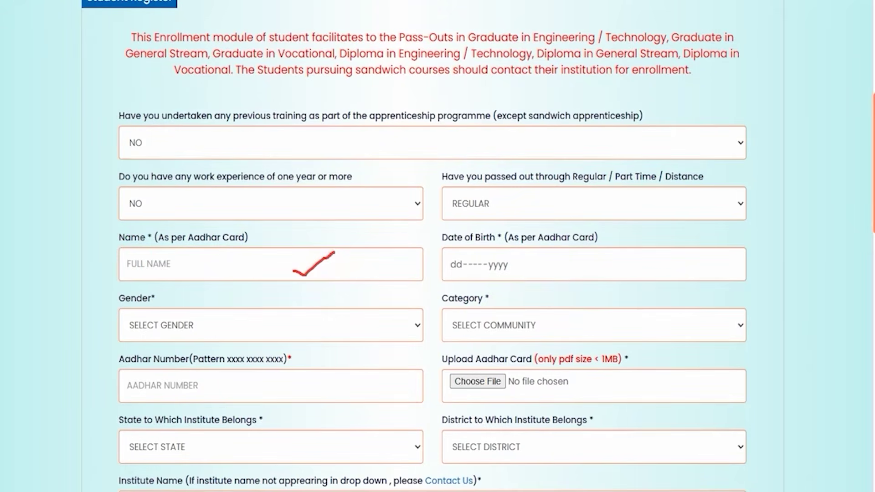
left_click(547, 264)
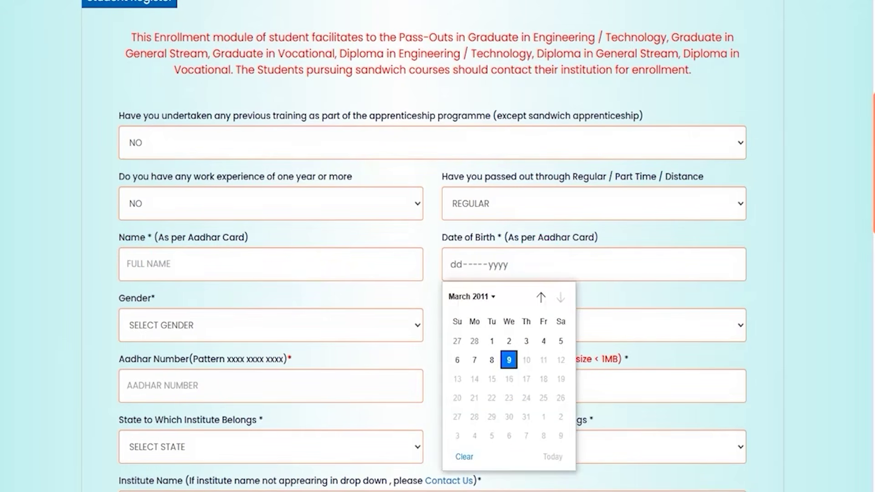
left_click(401, 326)
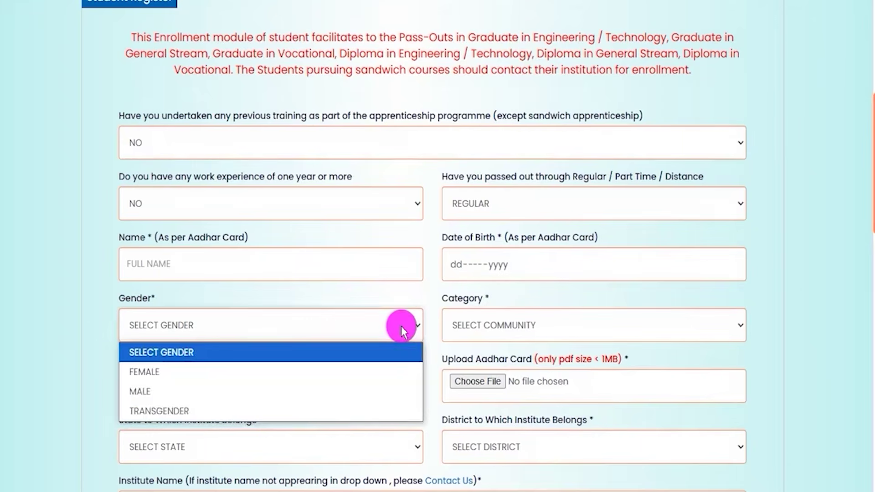
left_click(427, 360)
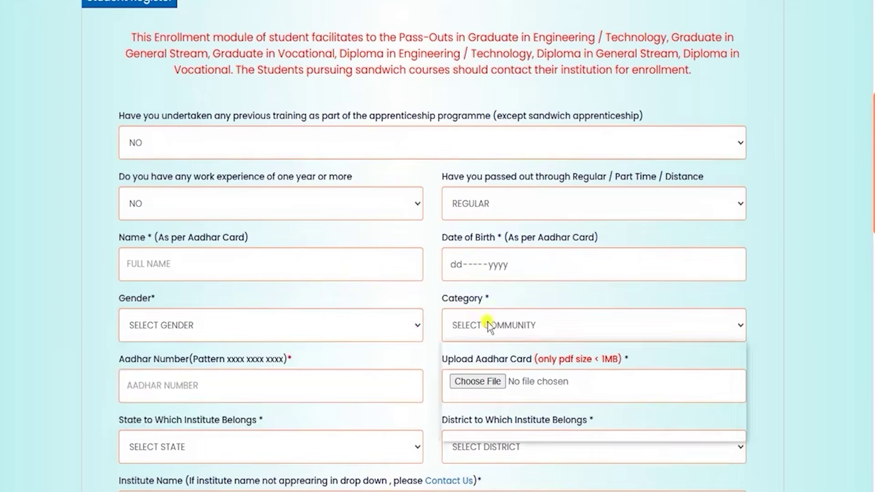
left_click(488, 322)
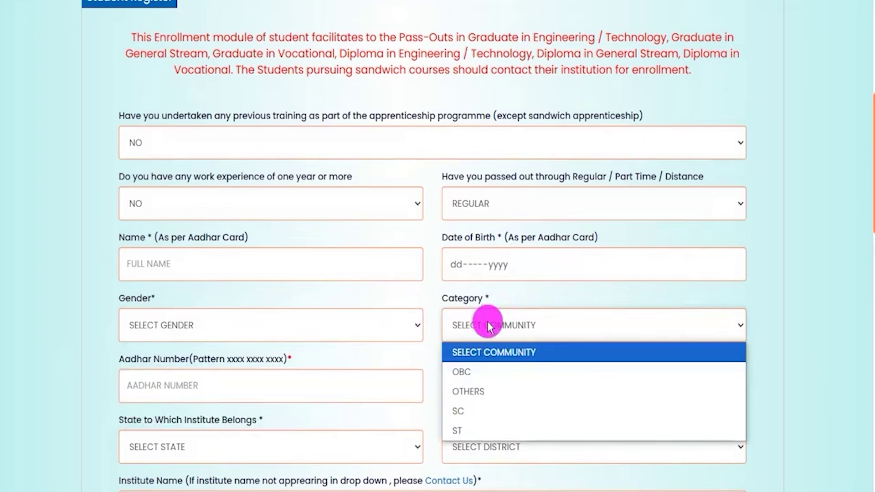
left_click(432, 373)
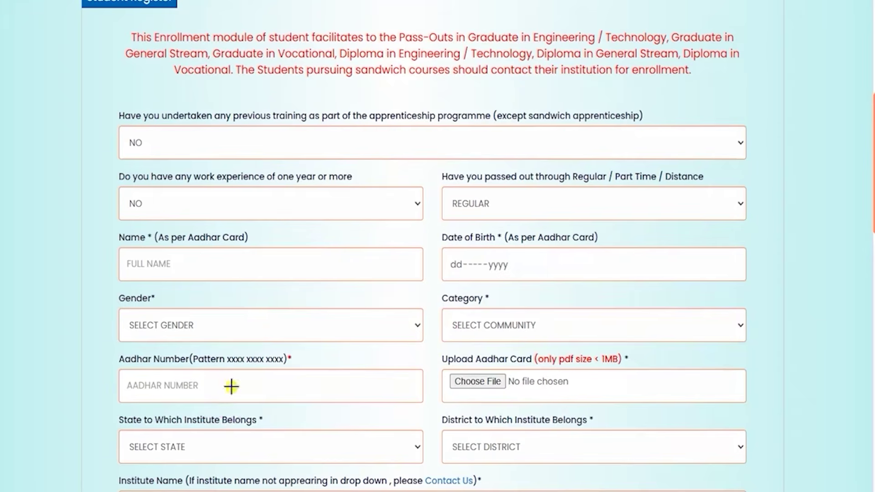
Check the Aadhar card upload field and its file format and size requirement
left_click(577, 388)
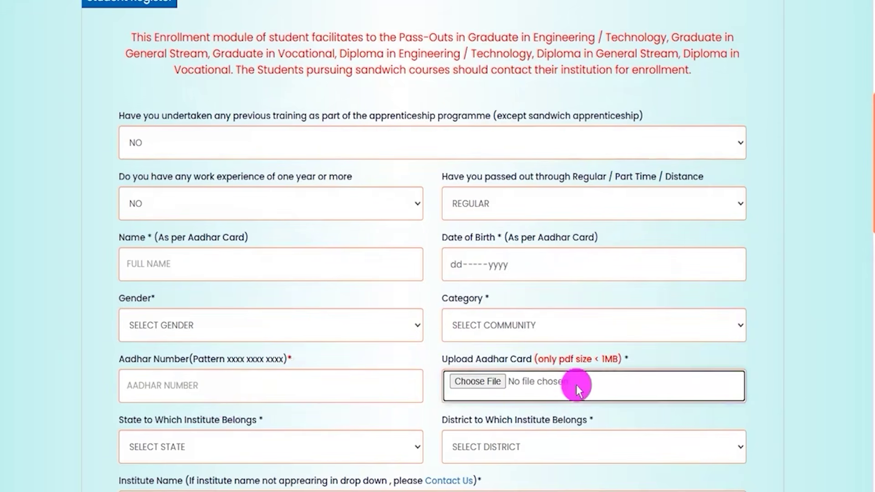
left_click_drag(454, 359, 519, 360)
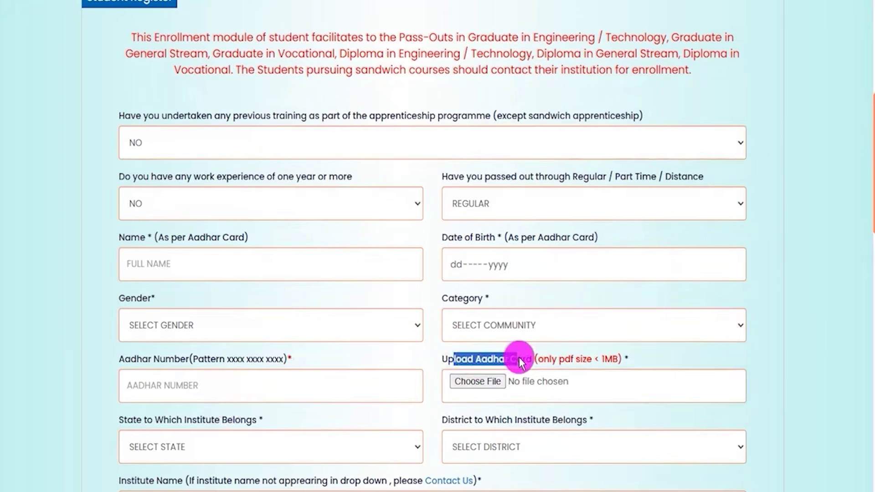
left_click(606, 358)
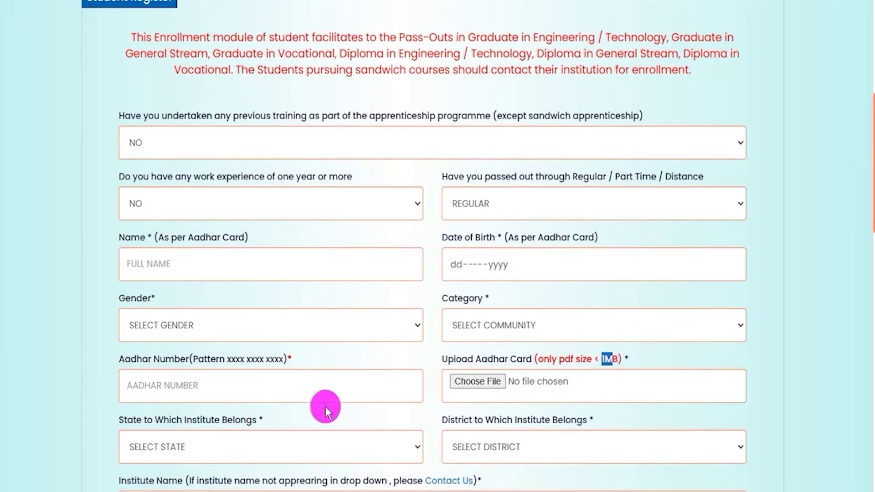
Set the institute's state to UTTAR PRADESH and its district to AYODHYA
left_click(227, 448)
scroll(223, 334, "down", 6)
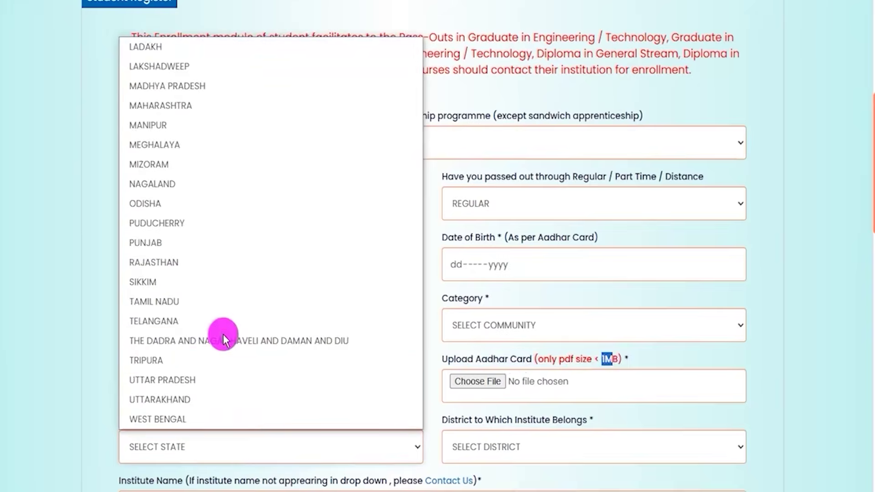
left_click(165, 379)
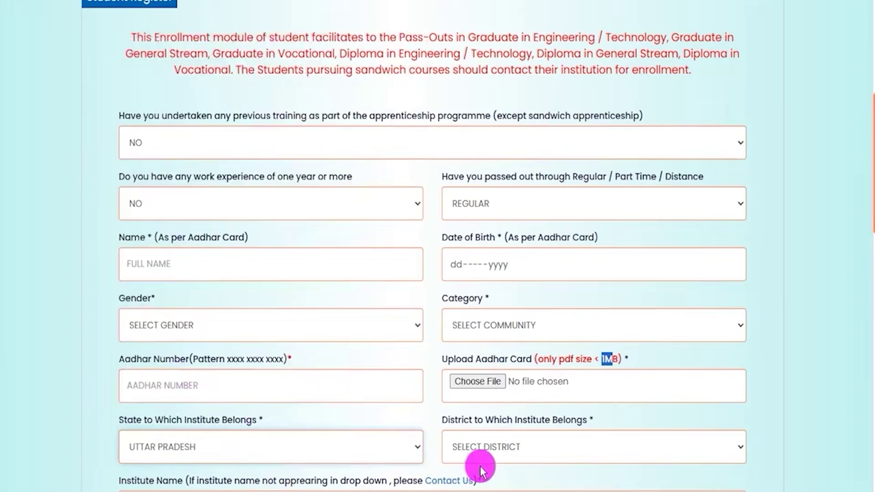
left_click(510, 449)
left_click(507, 204)
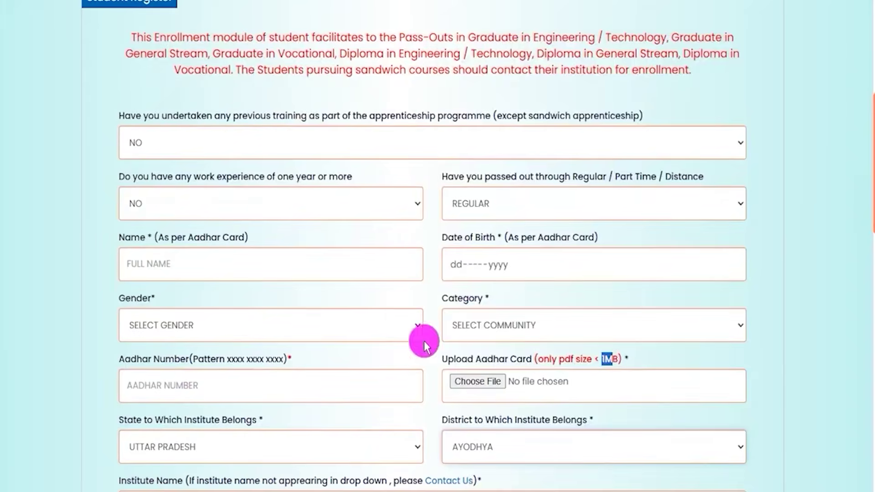
Choose SURENDRA SINGH GHANSHYAM SINGH BALIKA MAHAVIDYALAYA, SANTNAGAR, NAUGAWA 46492 as the institute name
scroll(424, 341, "down", 8)
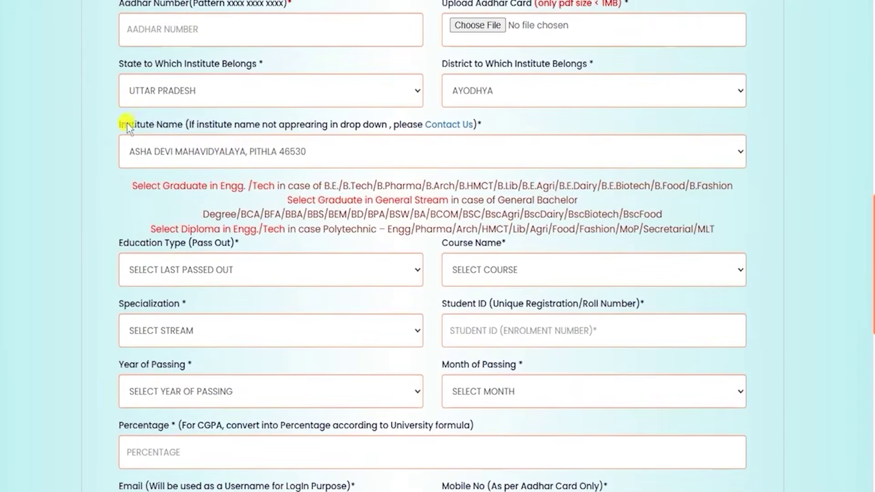
left_click_drag(127, 124, 169, 125)
left_click(236, 147)
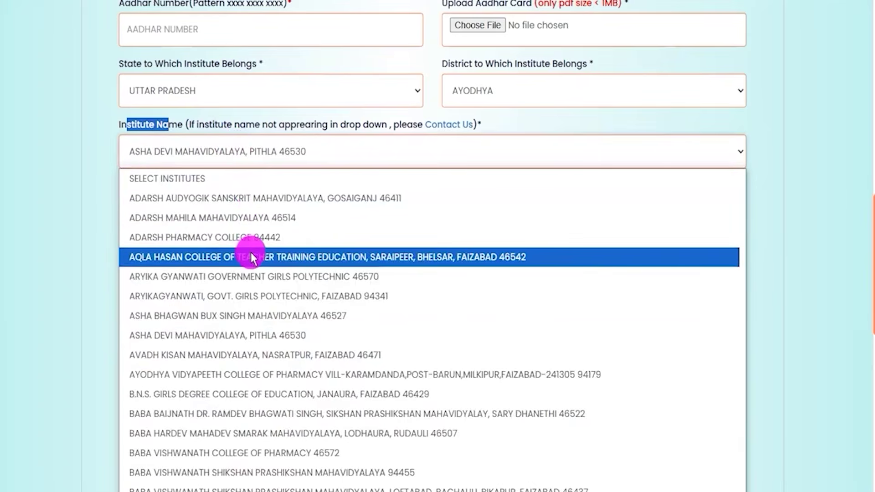
scroll(264, 303, "down", 20)
scroll(264, 303, "down", 20)
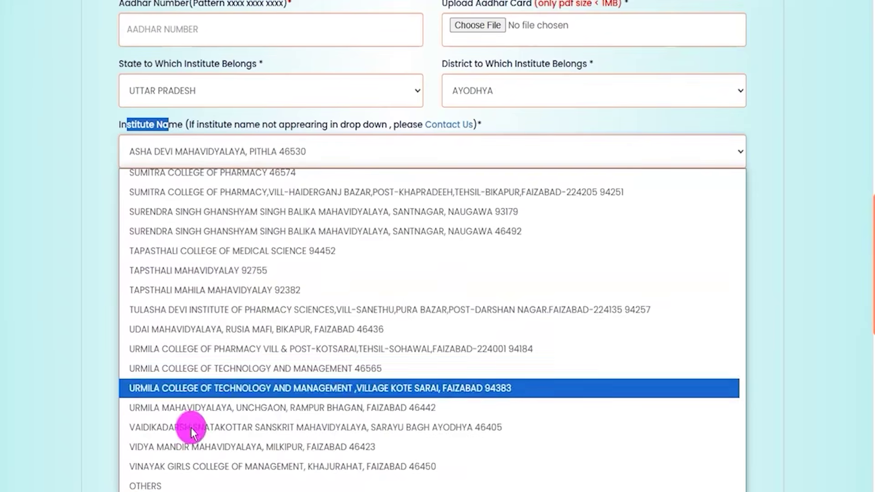
left_click(209, 231)
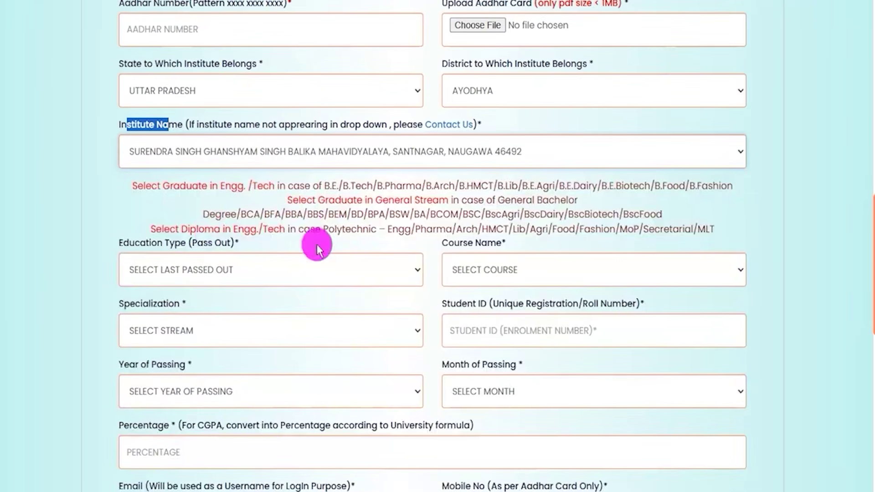
Set the education type to DIPLOMA IN ENGINEERING / TECHNOLOGY, the course to D HMCT and the specialization to HOTEL MANAGEMENT
left_click(214, 269)
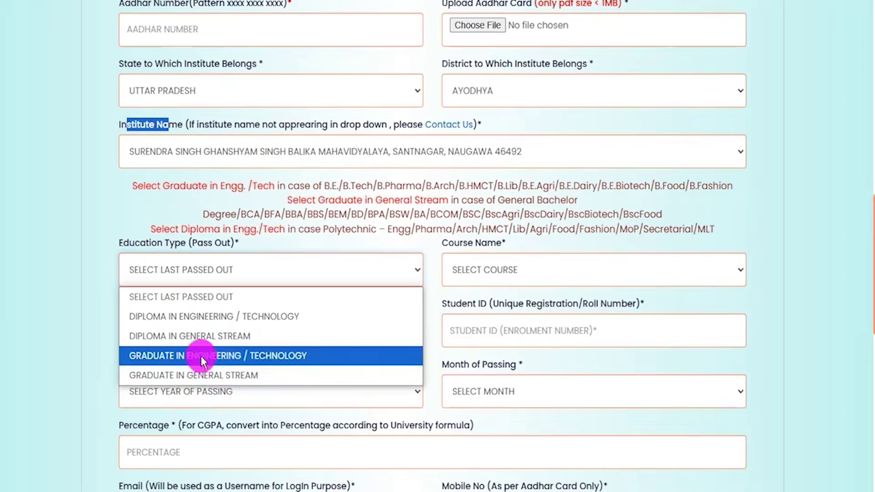
left_click(204, 316)
left_click(514, 275)
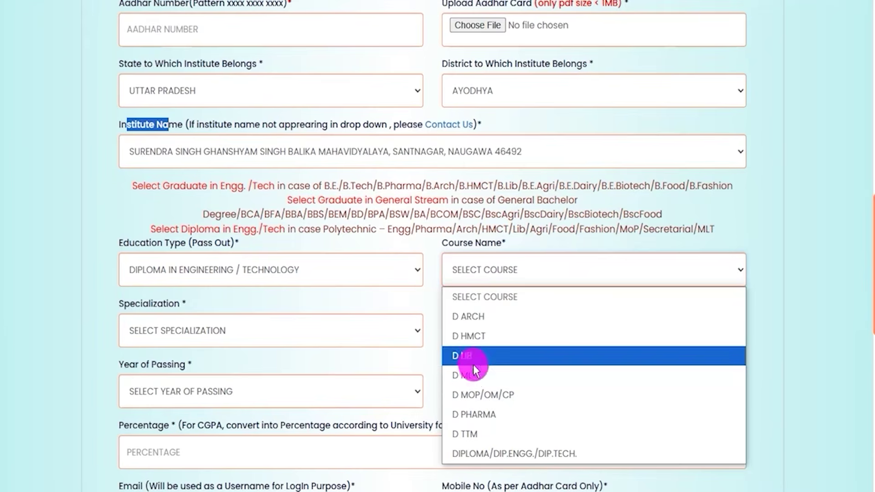
left_click(470, 337)
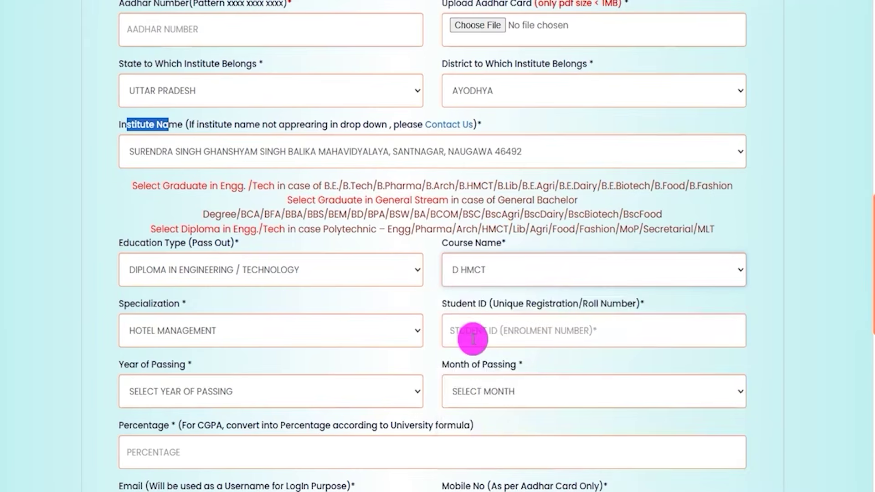
left_click(207, 338)
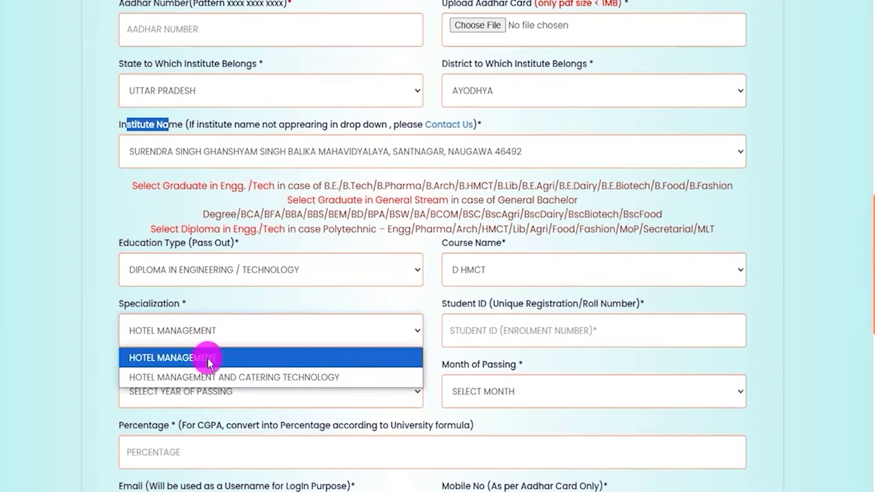
left_click(207, 357)
Review the Student ID, Year of Passing, Month of Passing and Percentage fields
left_click(473, 332)
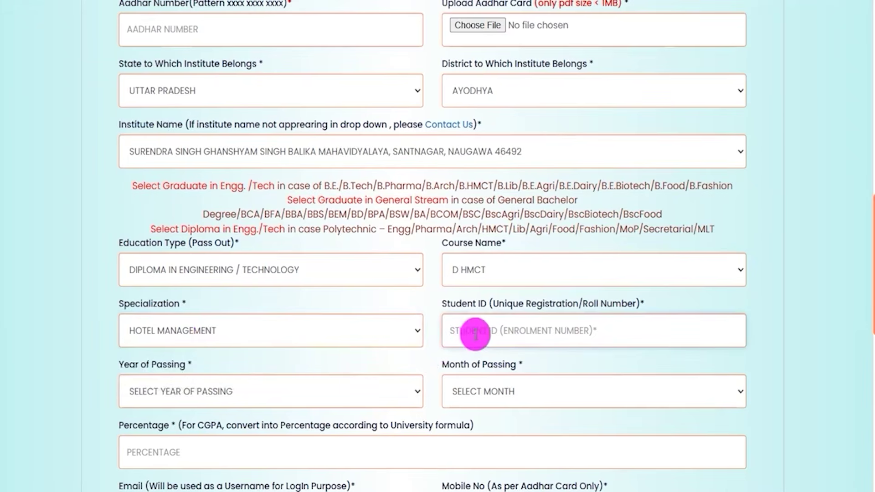
left_click(248, 392)
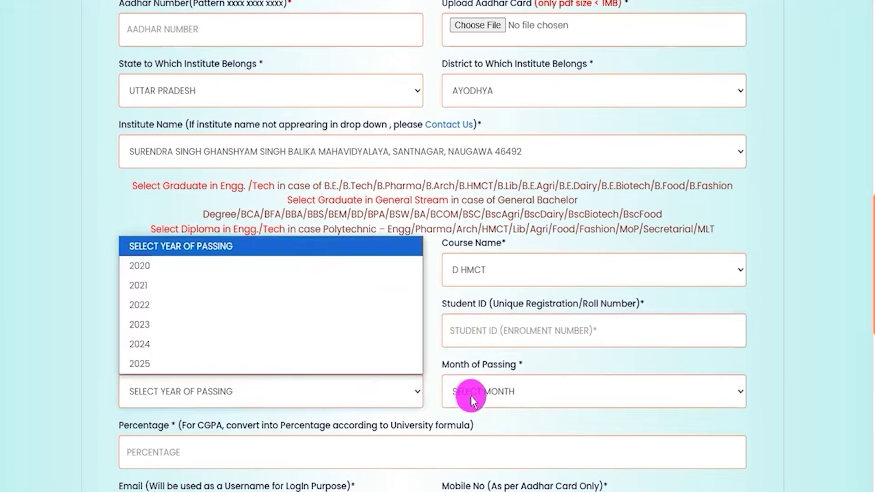
left_click(486, 394)
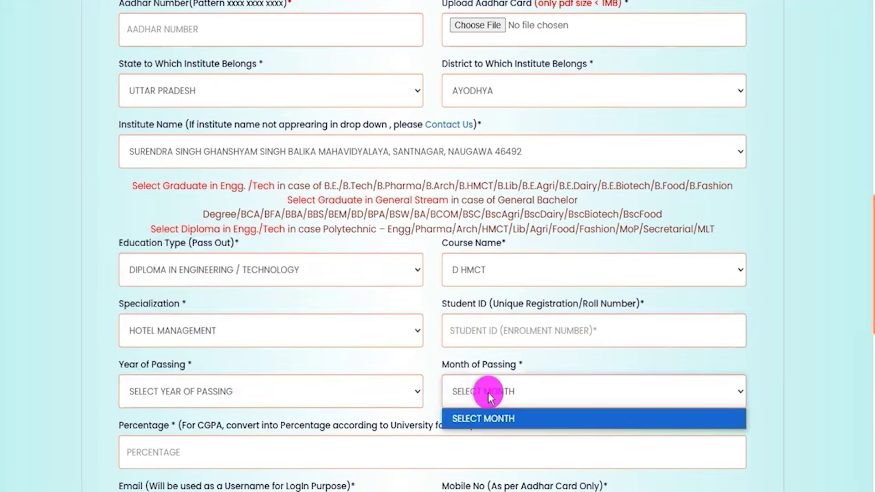
left_click(217, 449)
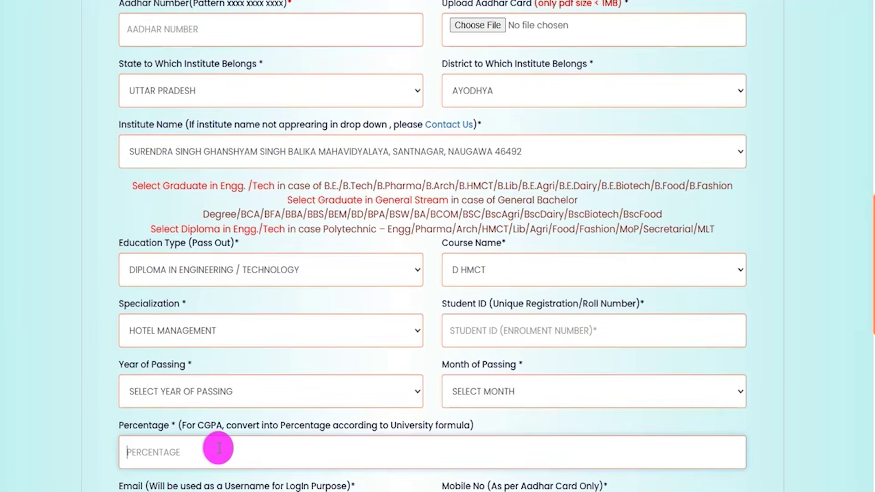
Review the Password field and highlight the sample password in Notepad to examine its required format
left_click(759, 477)
scroll(759, 478, "down", 5)
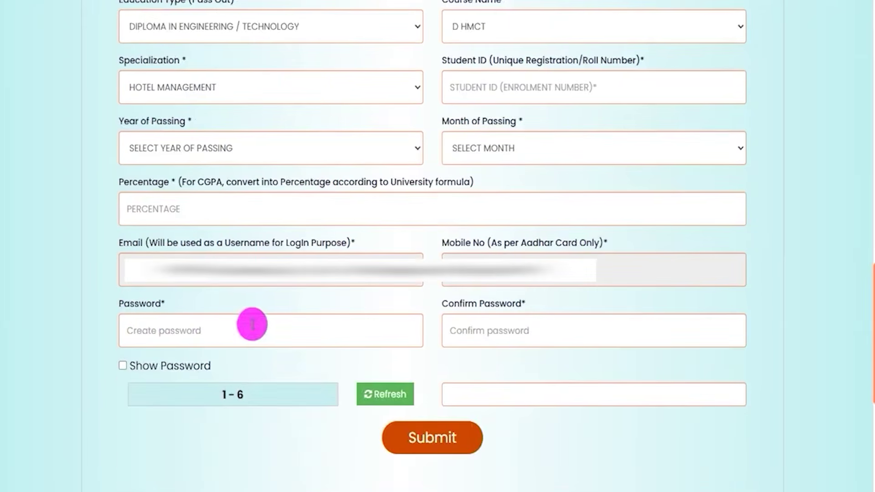
left_click_drag(131, 303, 148, 310)
left_click(186, 325)
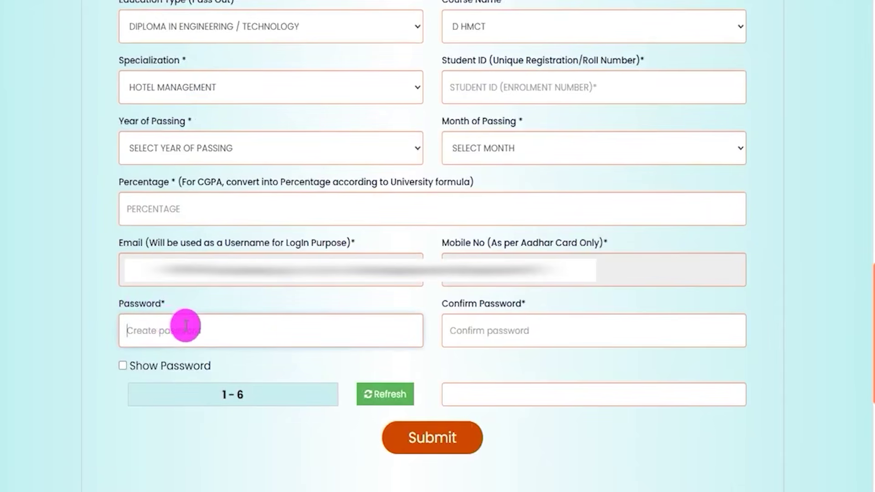
left_click(218, 491)
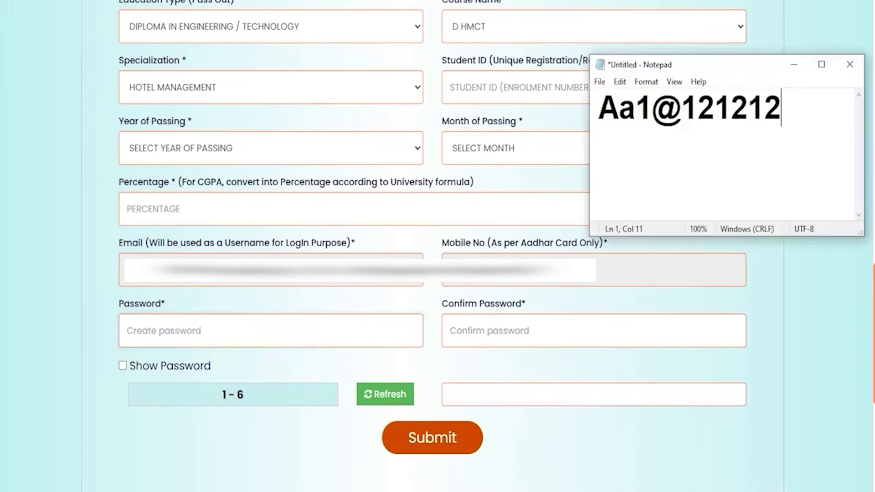
left_click_drag(599, 109, 775, 110)
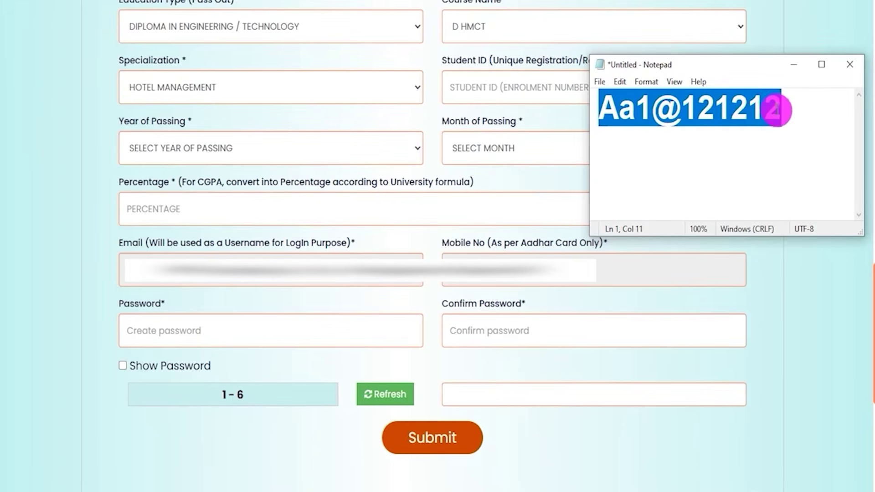
Review the Confirm Password field, the captcha answer field and the Submit option at the end of the form
left_click(458, 309)
left_click_drag(457, 308, 494, 328)
left_click(494, 327)
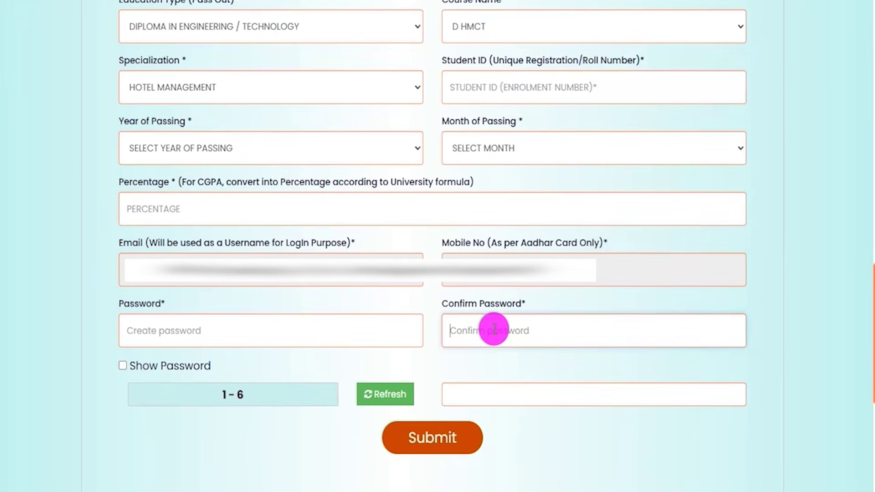
left_click(474, 395)
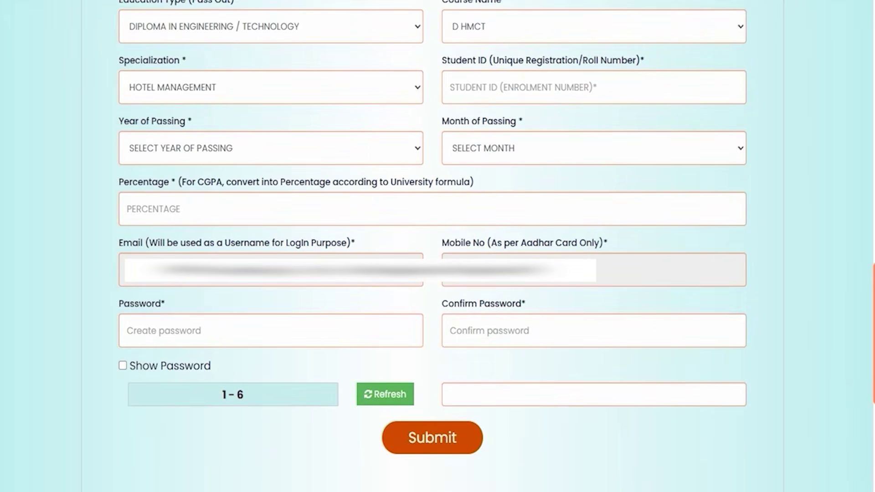
mouse_move(728, 428)
left_mouse_down()
mouse_move(542, 425)
mouse_move(503, 438)
left_mouse_up()
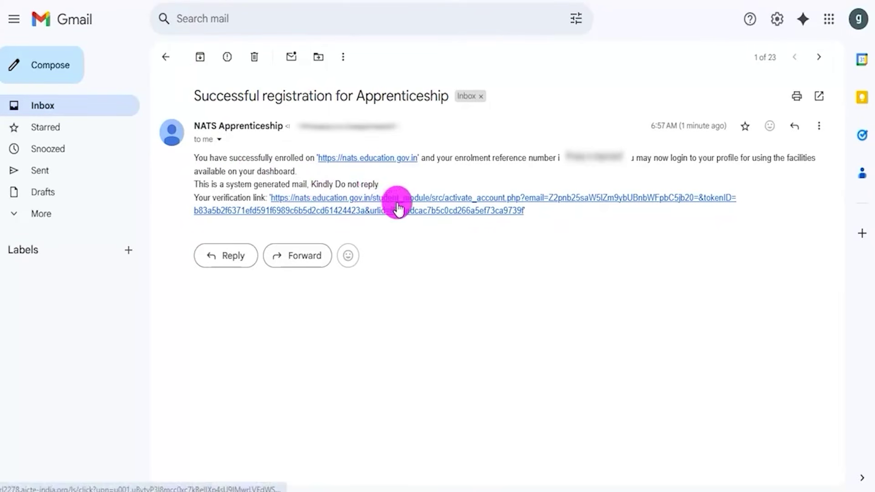
Examine the verification link in the NATS Apprenticeship registration e-mail
left_click_drag(213, 197, 228, 197)
left_click(416, 229)
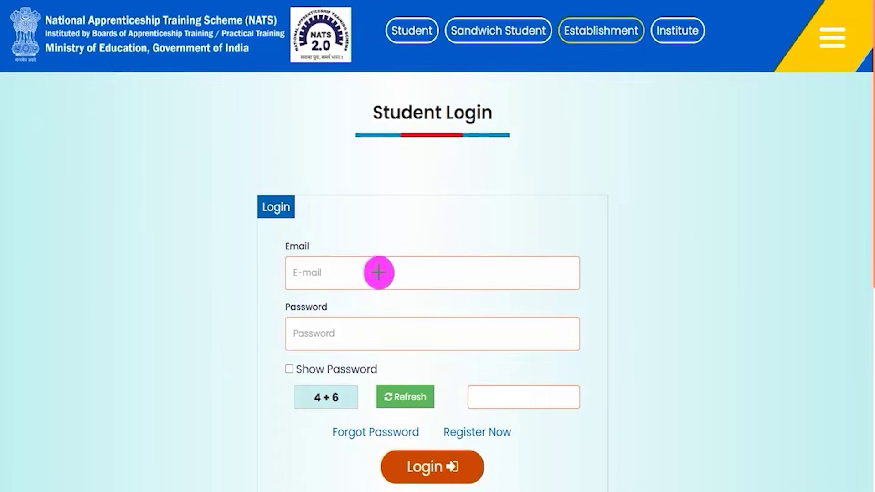
Review the Email, Password and captcha answer fields and the Login option on the Student Login page
left_click_drag(377, 273, 450, 234)
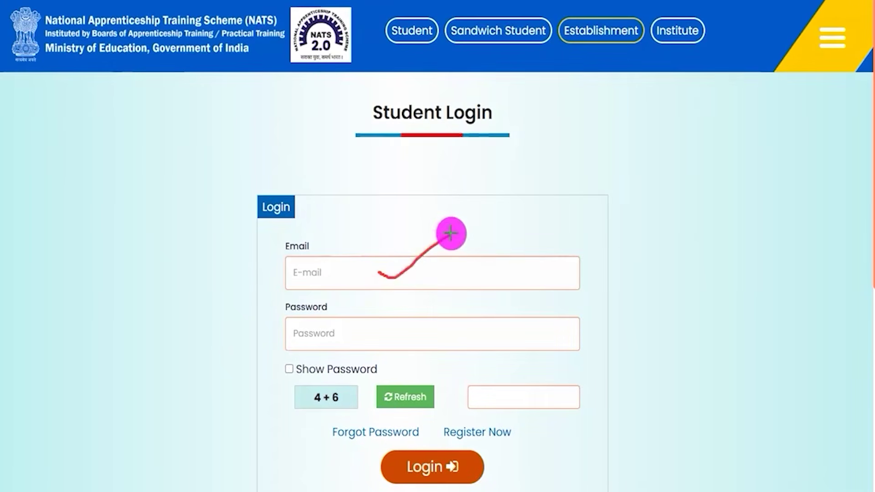
left_click_drag(408, 328, 465, 299)
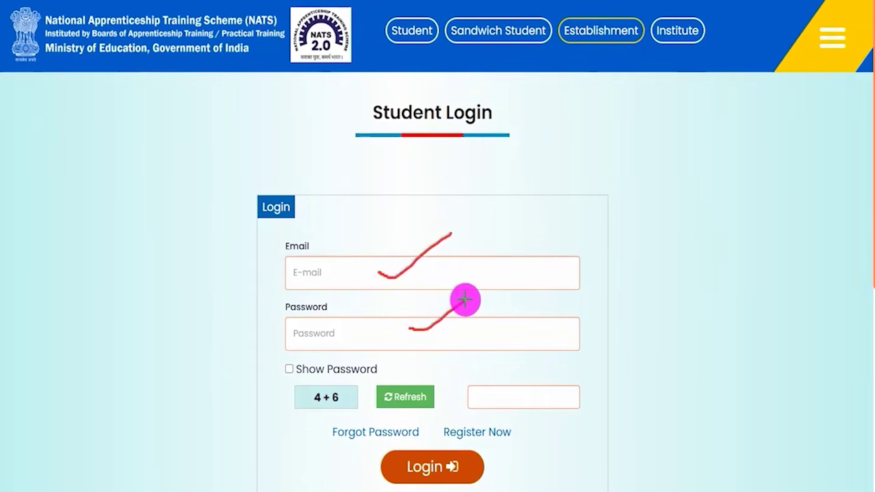
left_click_drag(312, 405, 337, 405)
left_click_drag(536, 401, 593, 361)
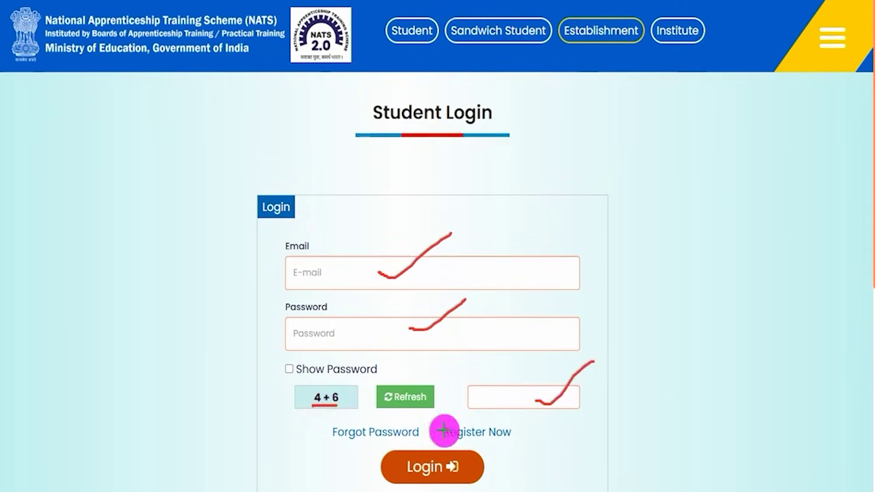
left_click_drag(691, 367, 483, 463)
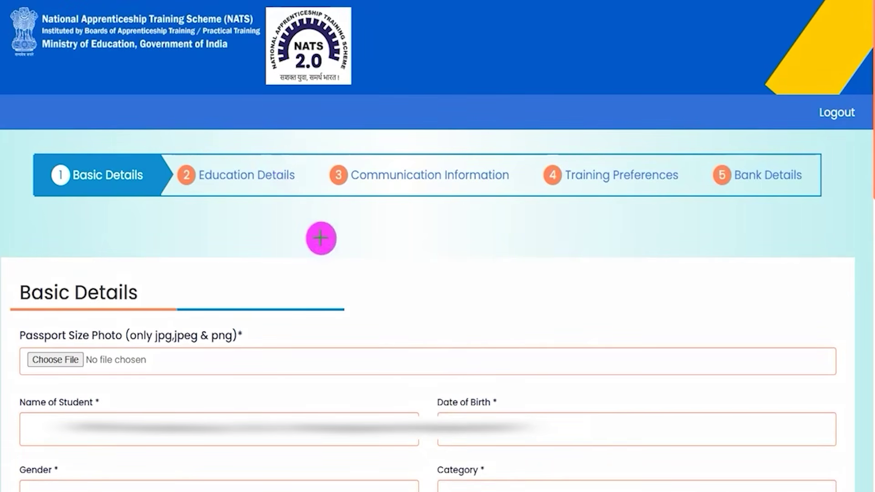
Mark the five profile stages from Basic Details to Bank Details for review, and clear the marks
left_click_drag(127, 165, 177, 124)
left_click_drag(267, 162, 304, 127)
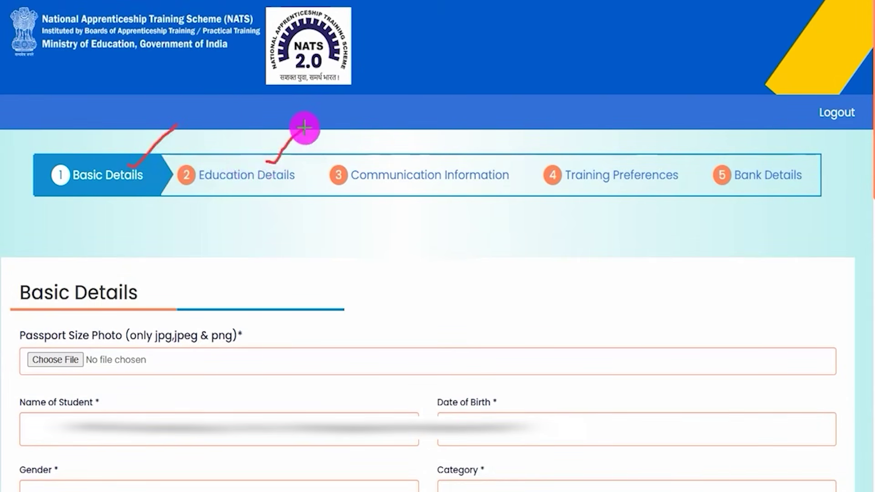
left_click_drag(432, 161, 457, 143)
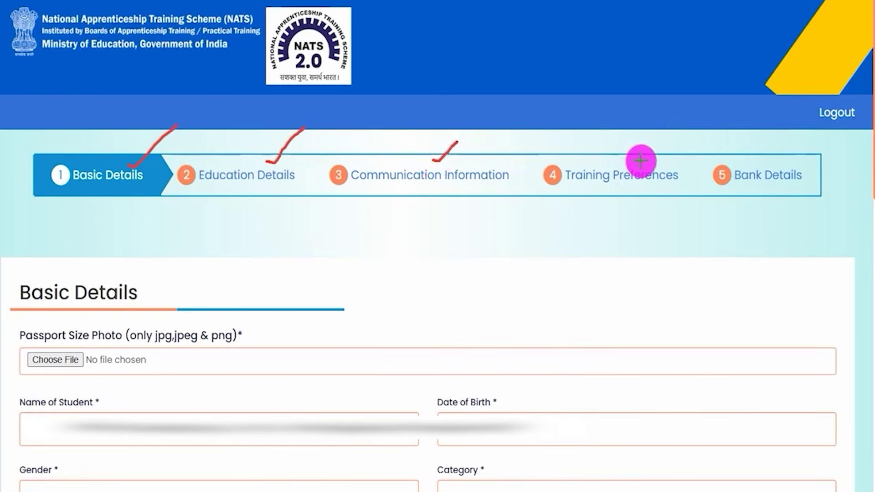
left_click_drag(640, 165, 662, 144)
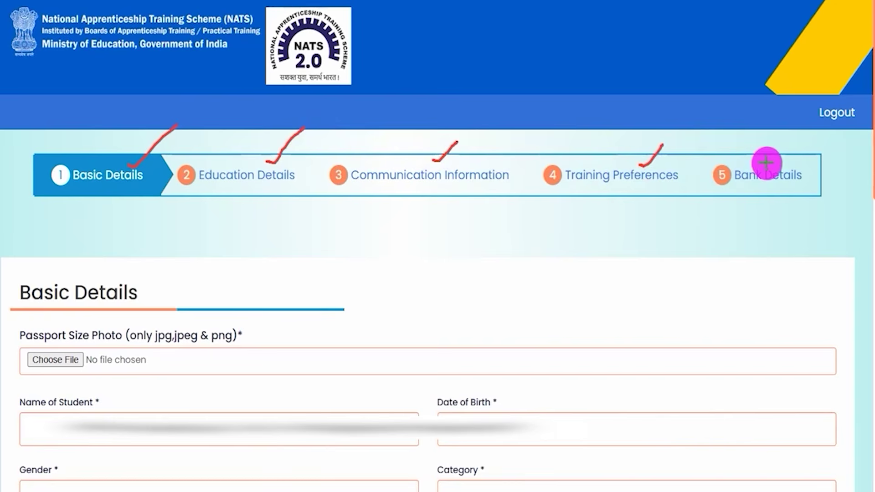
left_click_drag(767, 165, 789, 146)
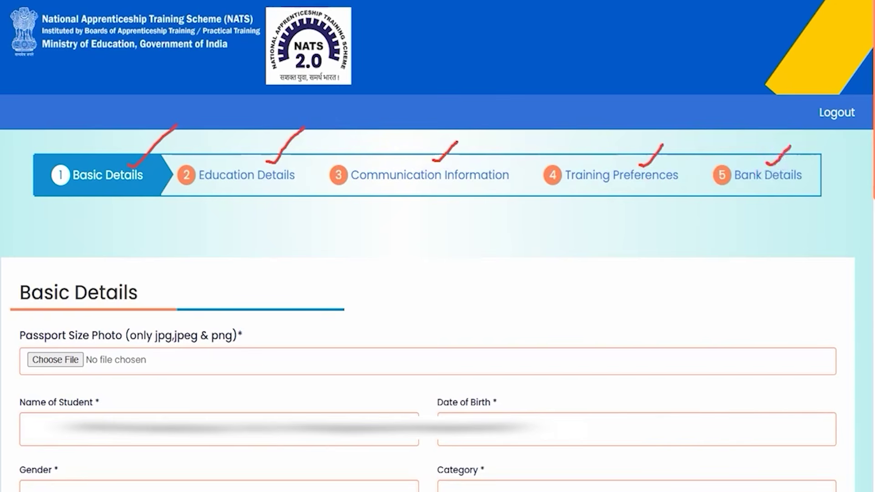
key("Escape")
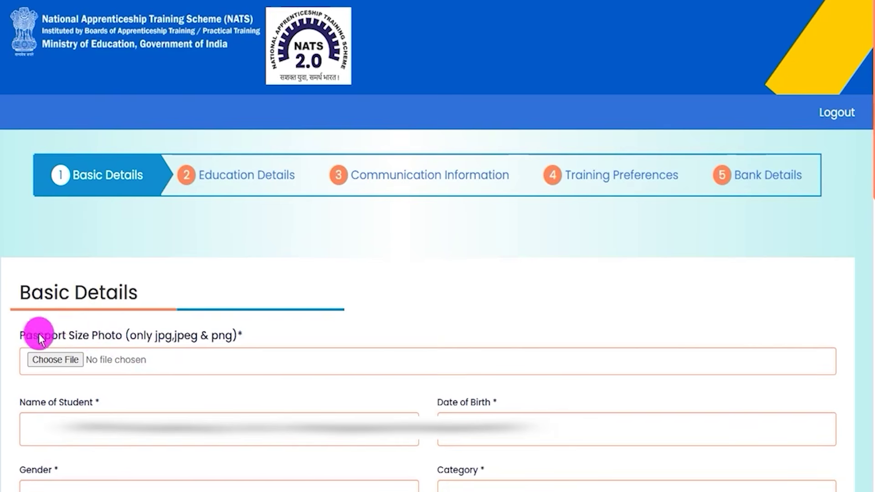
Examine the Passport Size Photo upload field and its accepted file formats in Basic Details
left_click_drag(85, 337, 116, 338)
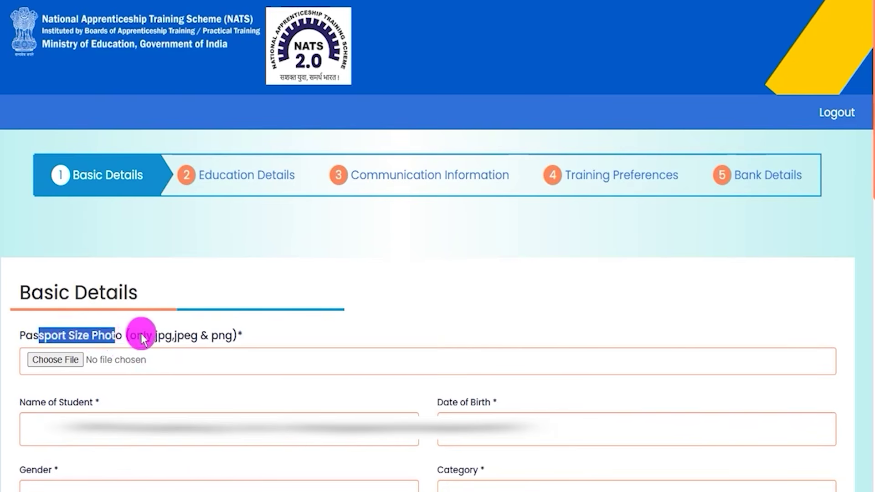
left_click(157, 338)
left_click_drag(200, 340, 229, 340)
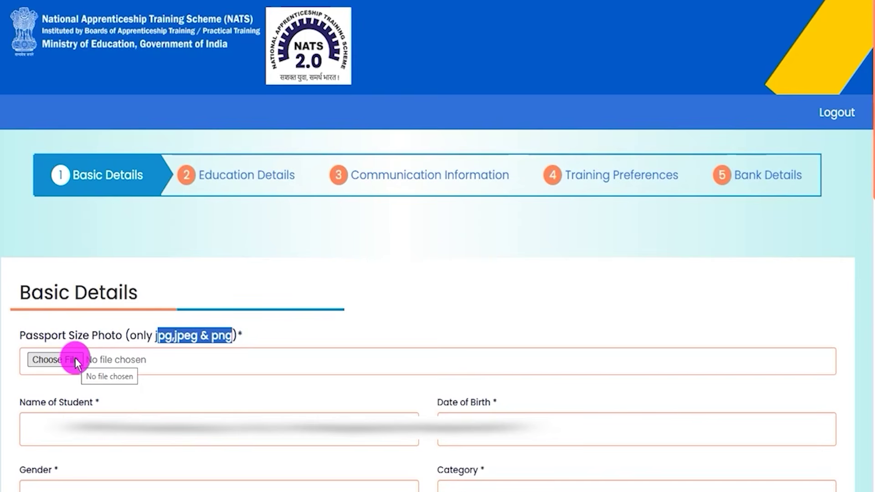
left_click(319, 395)
Review the Mother's Name and Father's Name fields in Basic Details
scroll(318, 395, "down", 10)
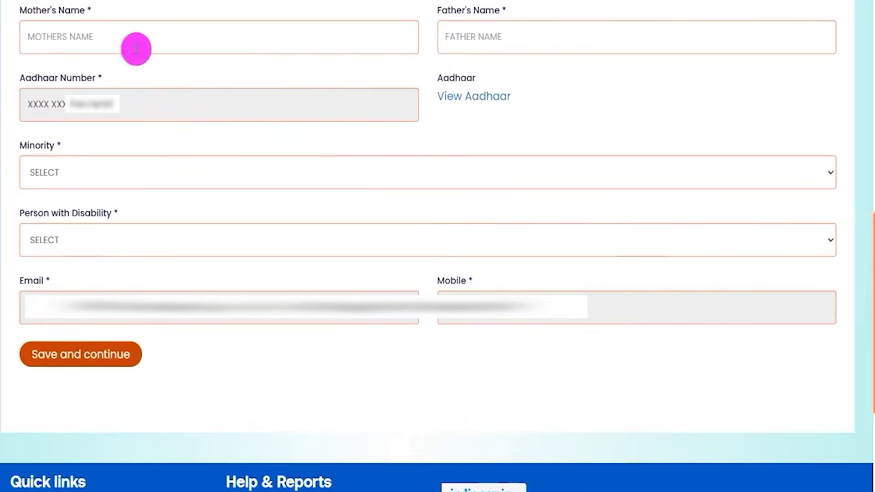
left_click_drag(303, 41, 349, 20)
mouse_move(544, 39)
left_mouse_down()
mouse_move(556, 43)
mouse_move(585, 21)
left_mouse_up()
key("Escape")
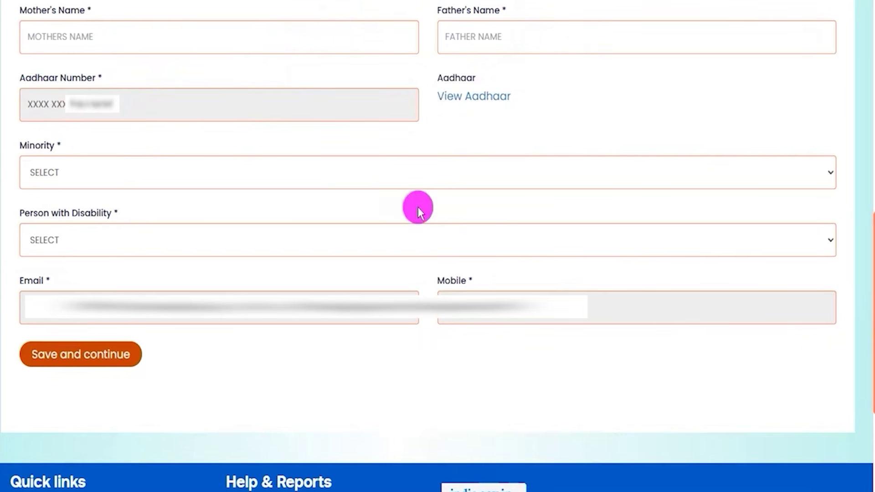
Set Minority to NO and Person with Disability to YES in Basic Details
left_click(422, 178)
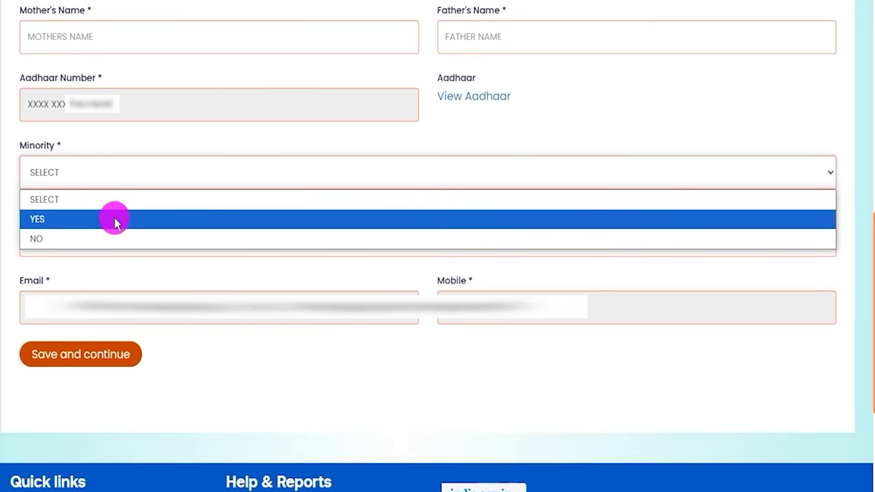
left_click(113, 239)
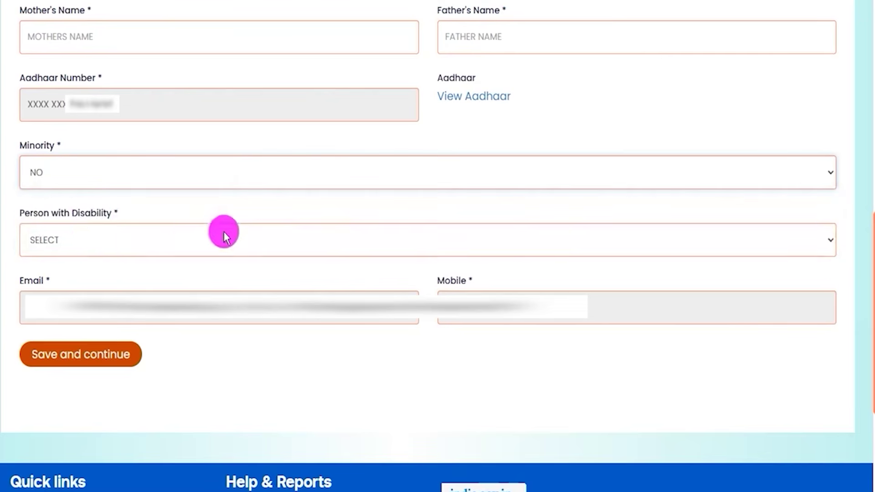
left_click(130, 244)
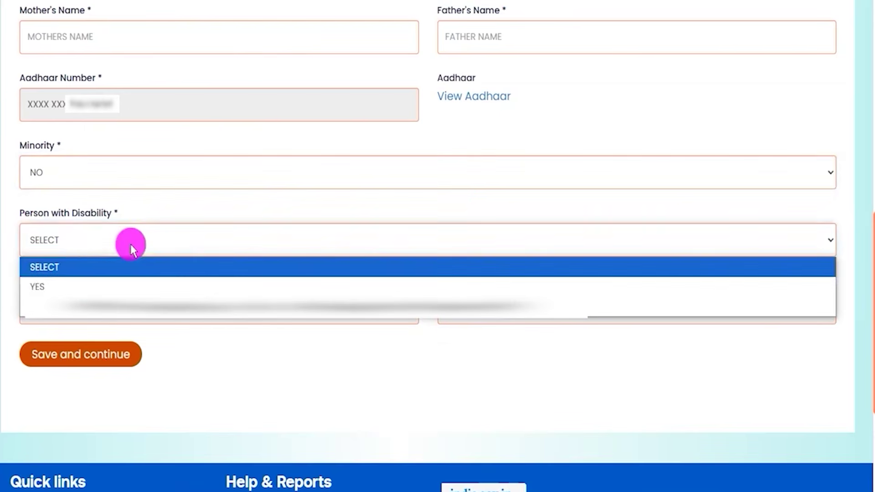
left_click(95, 286)
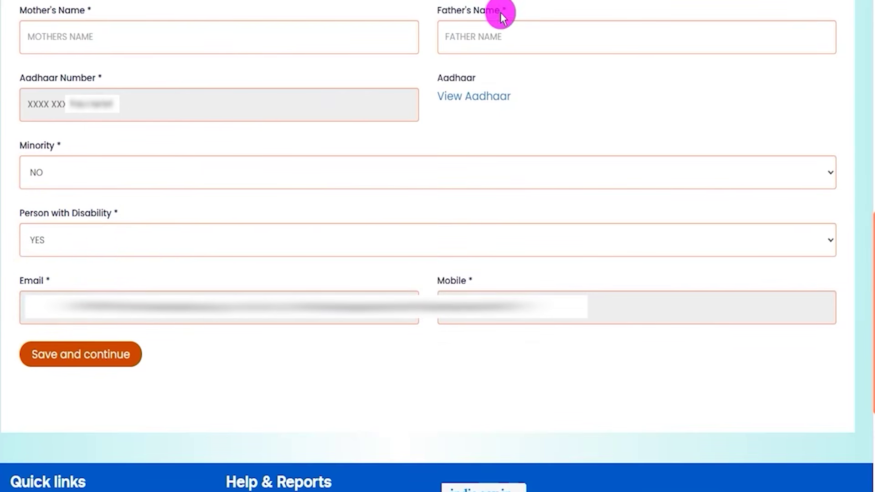
Review the Email and Mobile fields and the Save and continue option at the end of Basic Details
left_click_drag(25, 279, 44, 280)
left_click_drag(444, 282, 484, 8)
left_click_drag(424, 356, 147, 355)
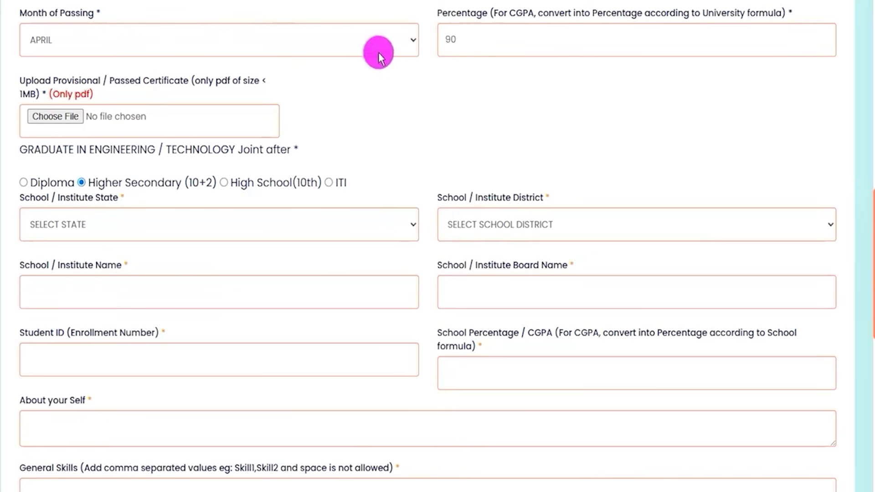
Examine the Month of Passing field, the certificate upload requirements and the Joint after heading in the education form
left_click(396, 49)
left_click(464, 89)
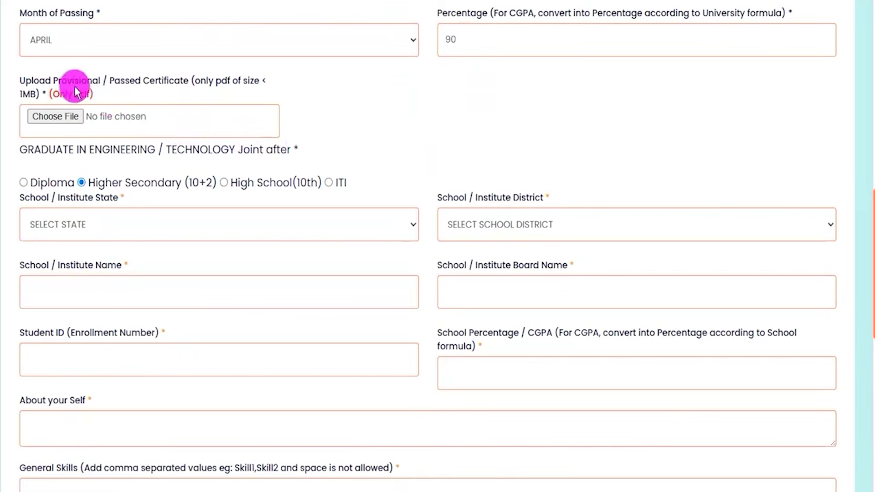
left_click_drag(58, 78, 247, 80)
left_click_drag(30, 94, 113, 90)
left_click(120, 89)
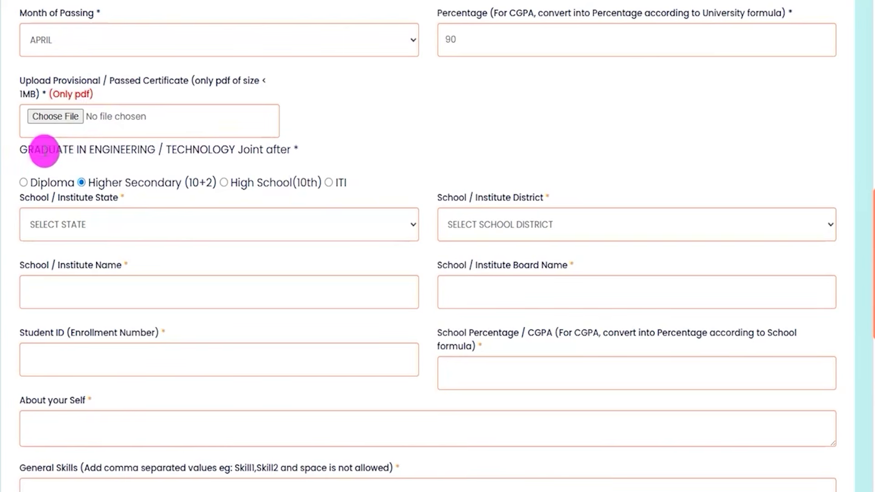
left_click_drag(46, 150, 258, 147)
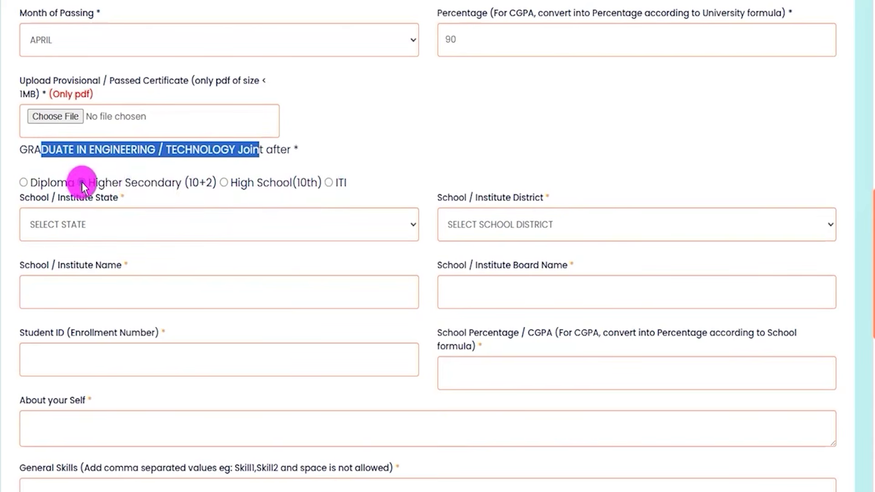
Set the School / Institute State to UTTAR PRADESH and the School / Institute District to SHAMLI
scroll(346, 244, "down", 2)
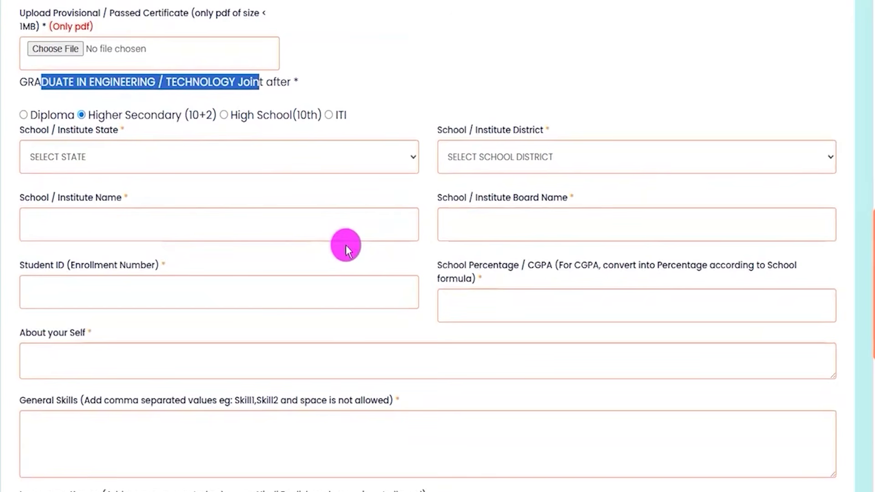
left_click(133, 157)
scroll(129, 306, "down", 5)
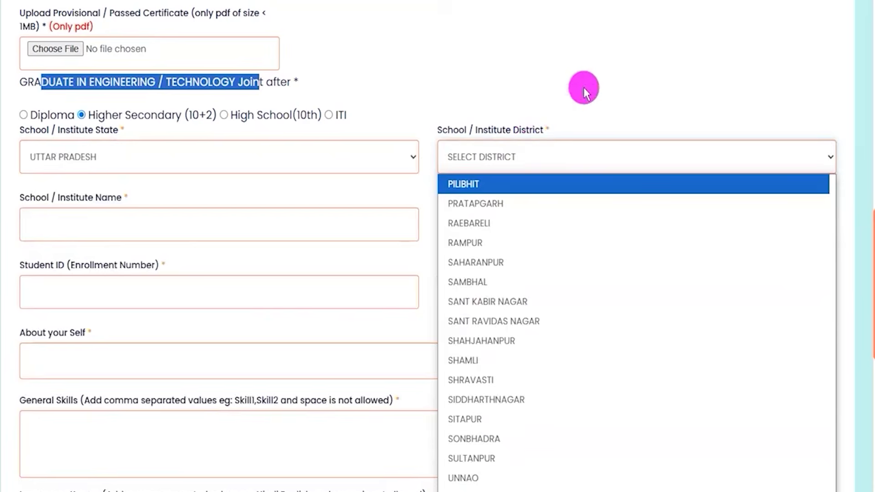
left_click(583, 88)
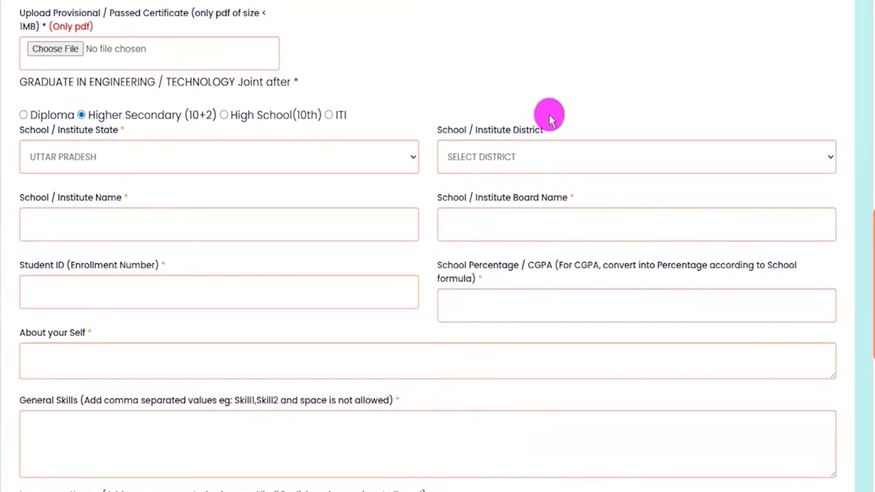
left_click(492, 159)
scroll(524, 328, "down", 15)
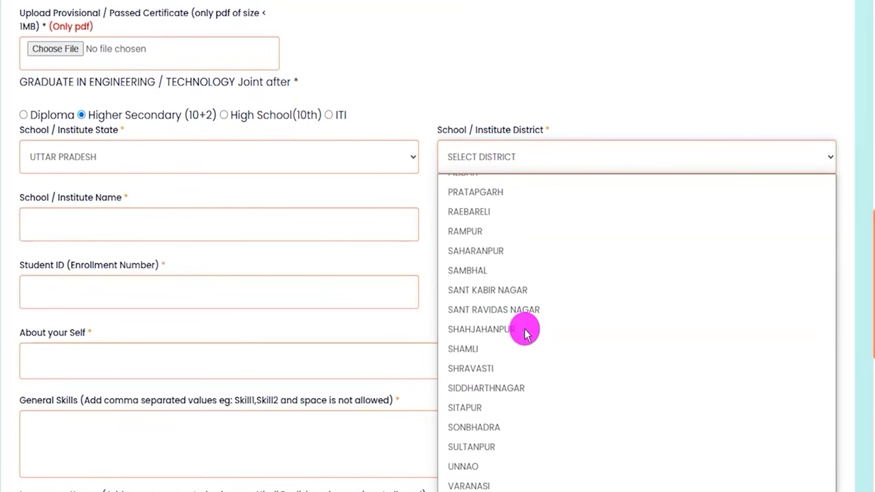
left_click(487, 350)
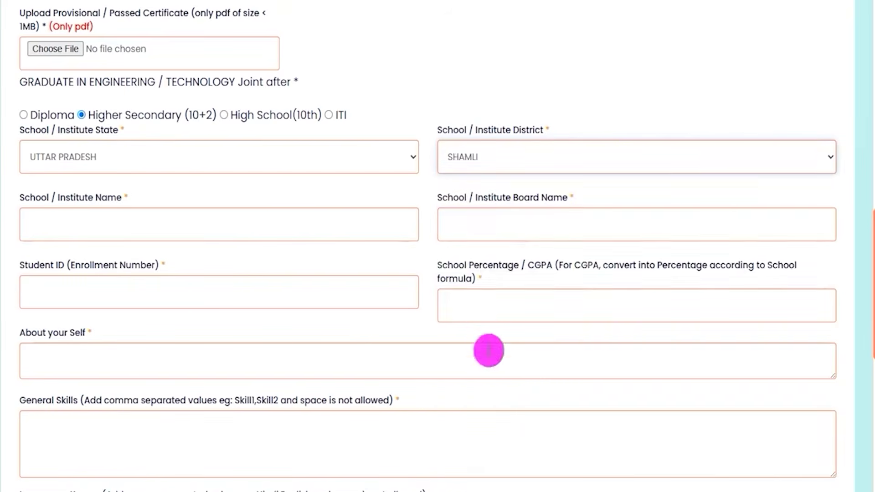
Review the School / Institute Name, Board Name, Student ID and School Percentage / CGPA fields
left_click(108, 224)
left_click(499, 222)
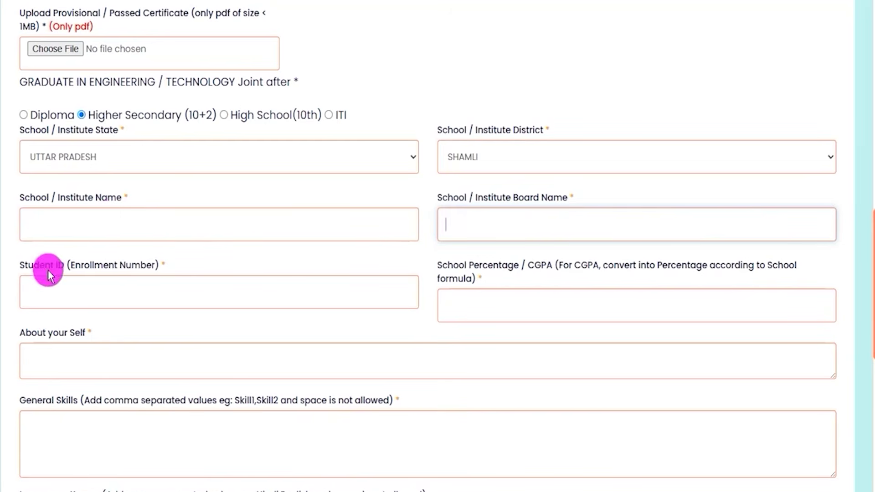
left_click_drag(25, 264, 133, 264)
left_click(121, 293)
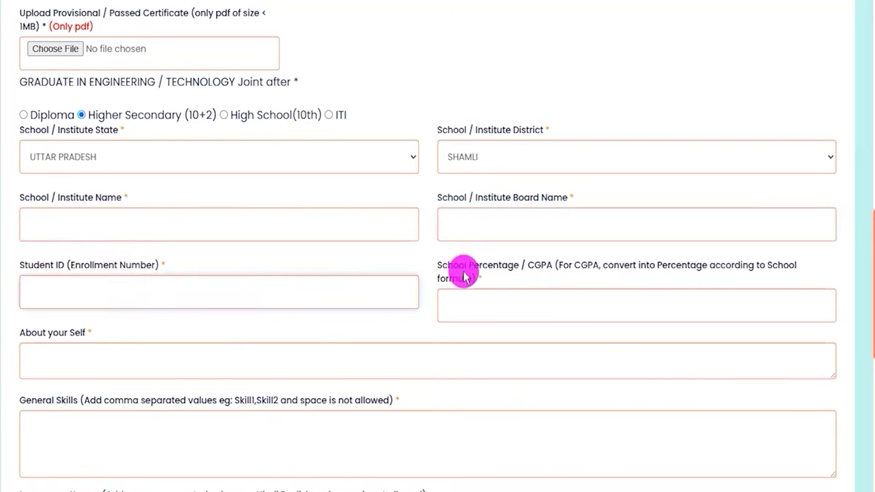
left_click_drag(436, 264, 713, 269)
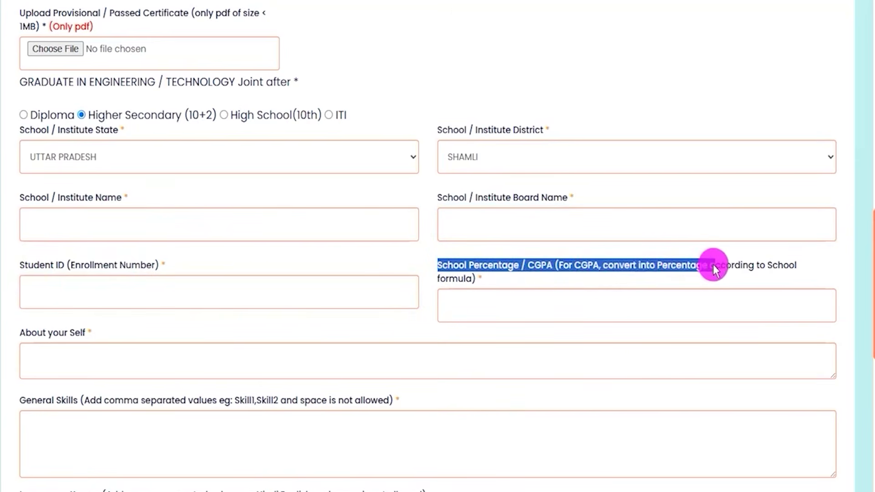
left_click(537, 304)
Review the About your Self, General Skills and Languages Known fields, including the comma-separated entry format
left_click_drag(26, 332, 84, 331)
left_click(88, 357)
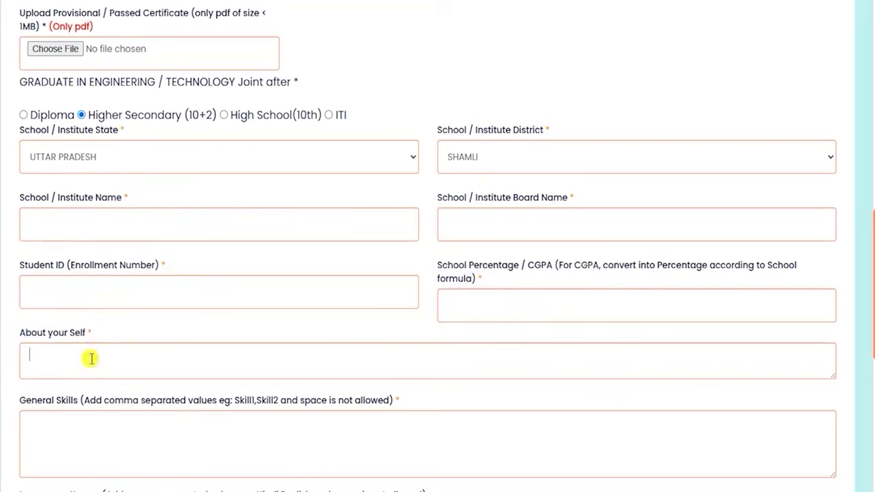
scroll(123, 195, "down", 5)
left_click_drag(23, 199, 291, 196)
left_click(206, 235)
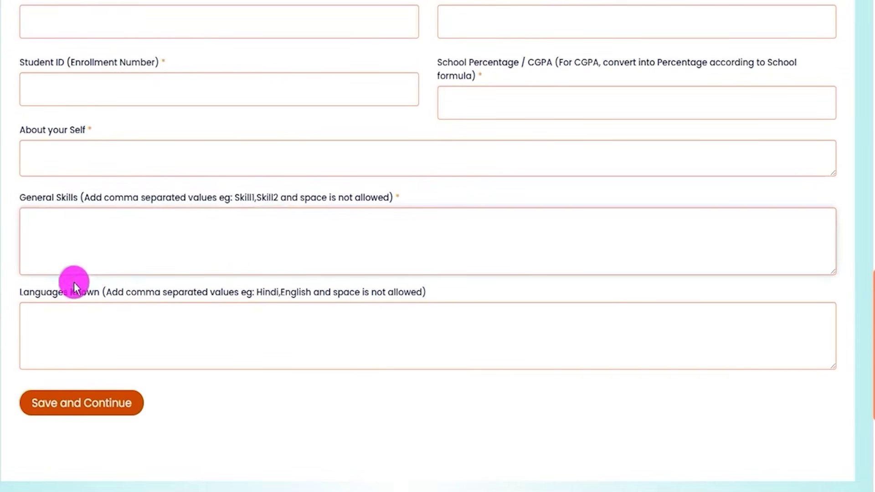
left_click_drag(29, 291, 319, 291)
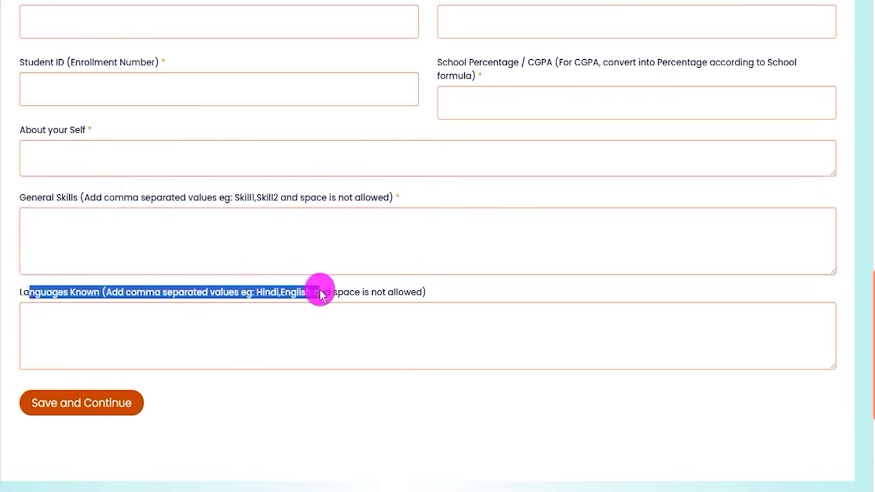
left_click(156, 315)
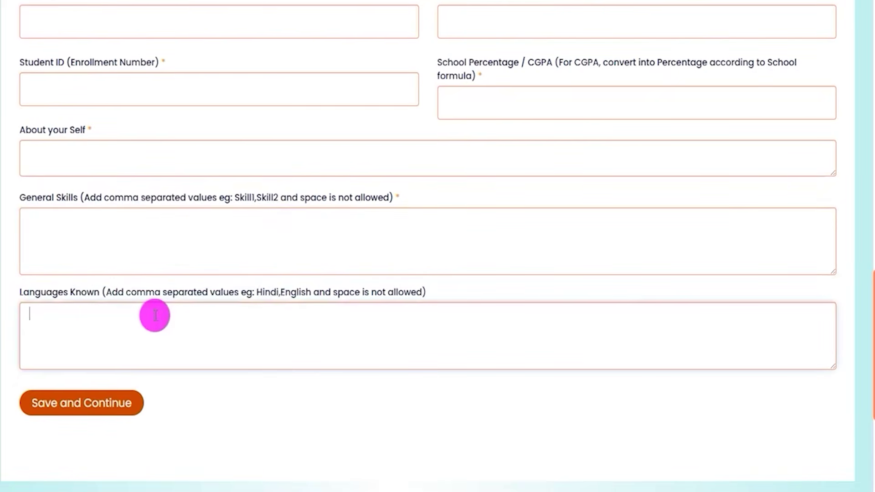
left_click_drag(257, 292, 291, 292)
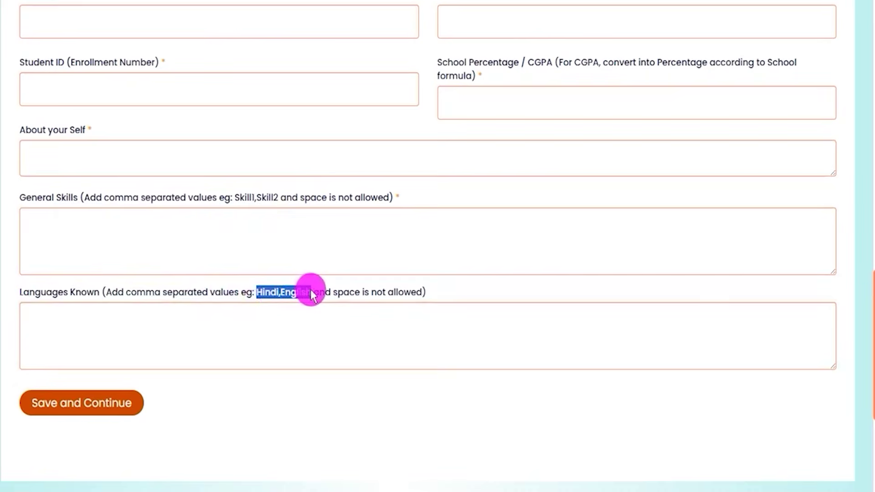
Check the Languages Known entry format, and save the education details to continue to Communication Information
left_click_drag(29, 292, 302, 293)
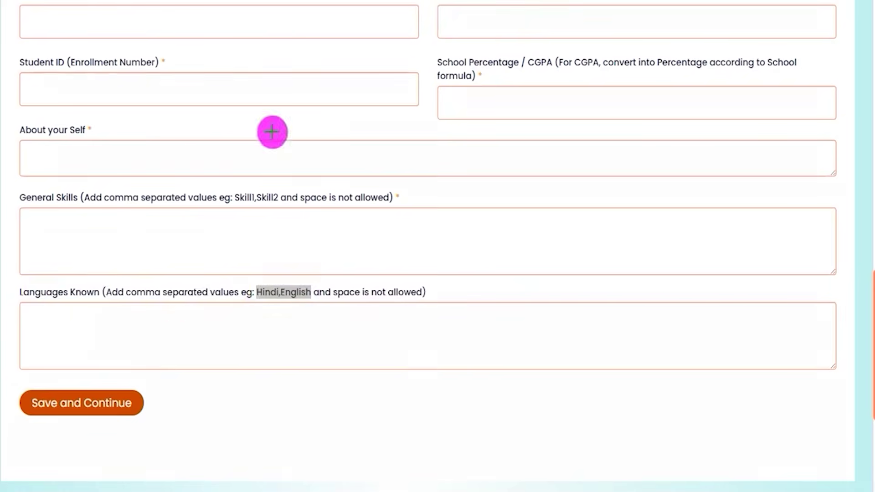
left_click_drag(414, 391, 280, 391)
left_click(145, 402)
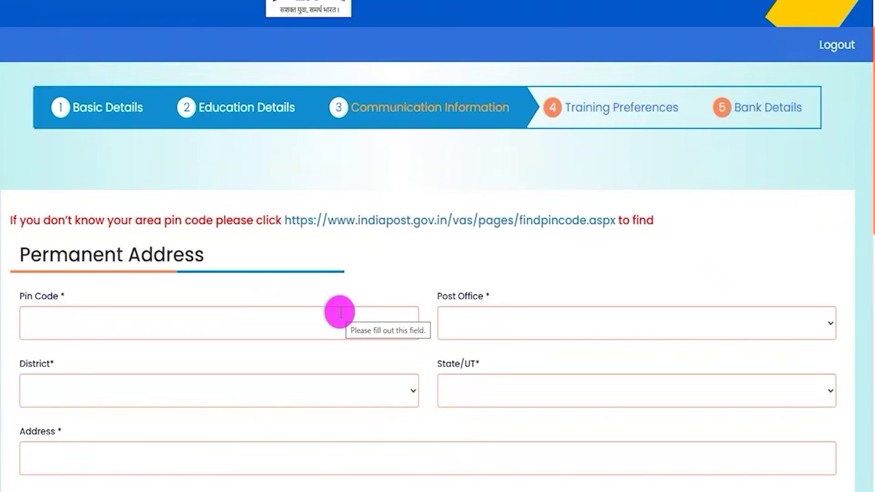
Review the Pin Code, Post Office, District, State/UT and Address fields under Permanent Address
scroll(339, 312, "up", 2)
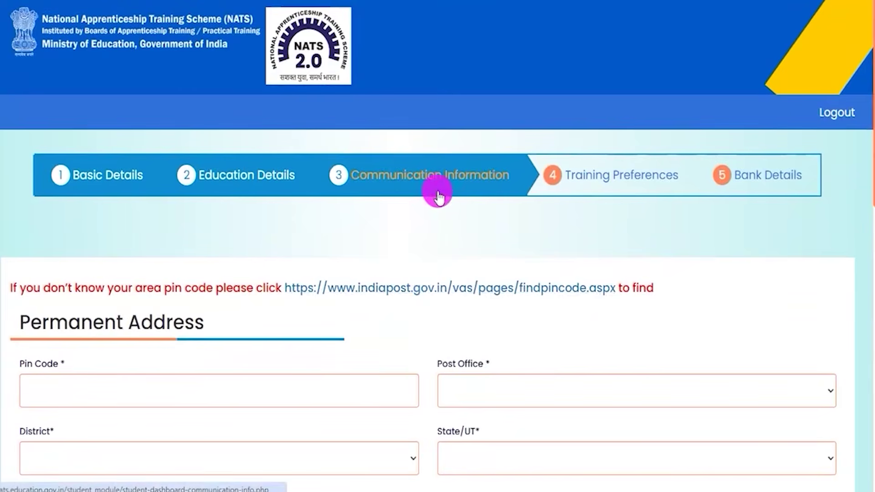
scroll(345, 303, "down", 5)
left_click_drag(26, 119, 185, 119)
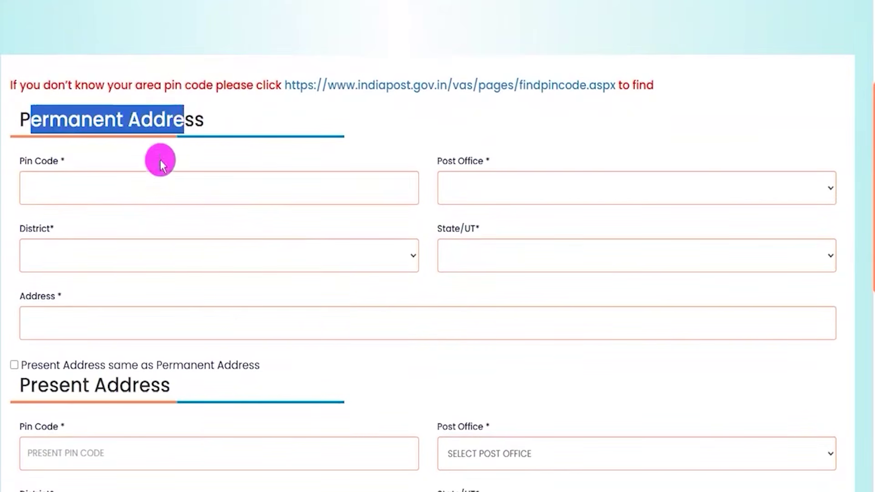
left_click(115, 185)
left_click(499, 195)
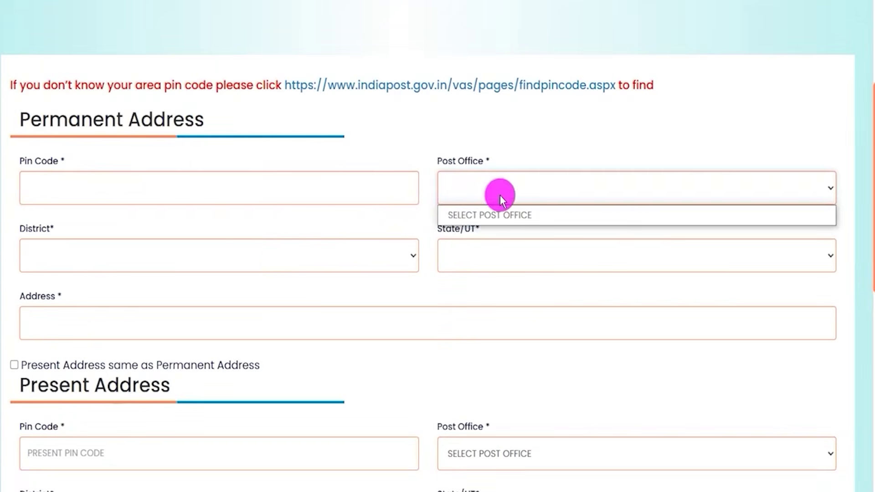
left_click(228, 257)
left_click(498, 258)
left_click(367, 289)
left_click(191, 324)
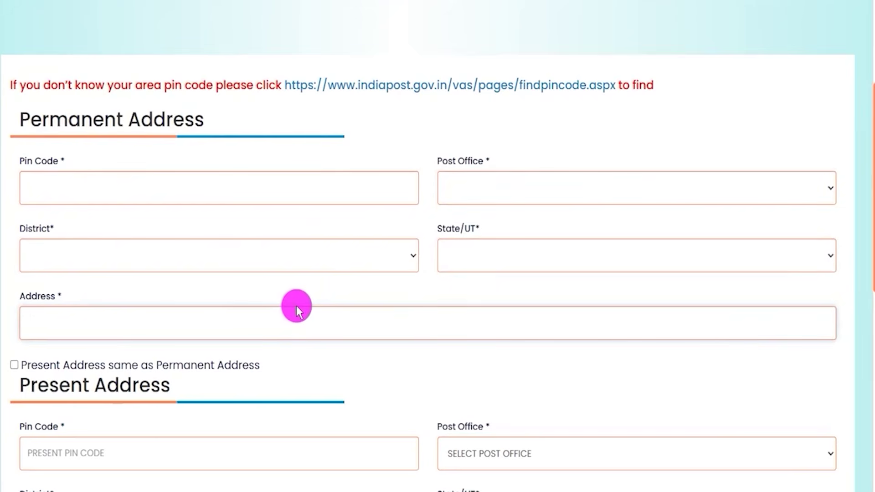
Compare the Present Address section with Permanent Address and examine the option for using the same address
scroll(236, 275, "down", 3)
left_click_drag(22, 250, 157, 250)
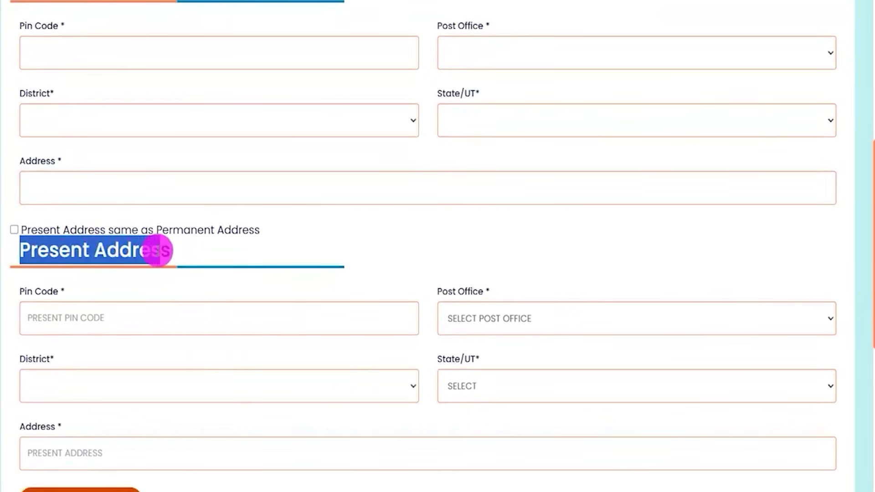
scroll(75, 74, "up", 2)
left_click_drag(30, 52, 160, 51)
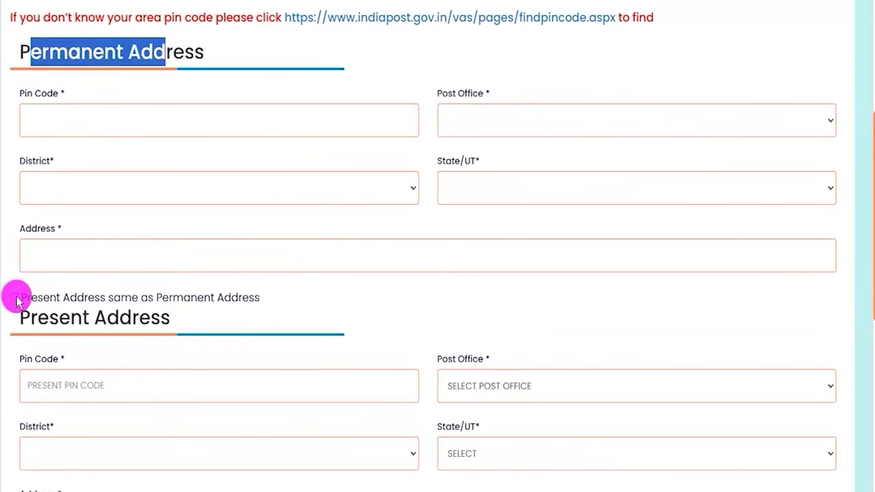
left_click_drag(36, 318, 117, 321)
left_click_drag(50, 318, 87, 315)
left_click_drag(57, 53, 165, 57)
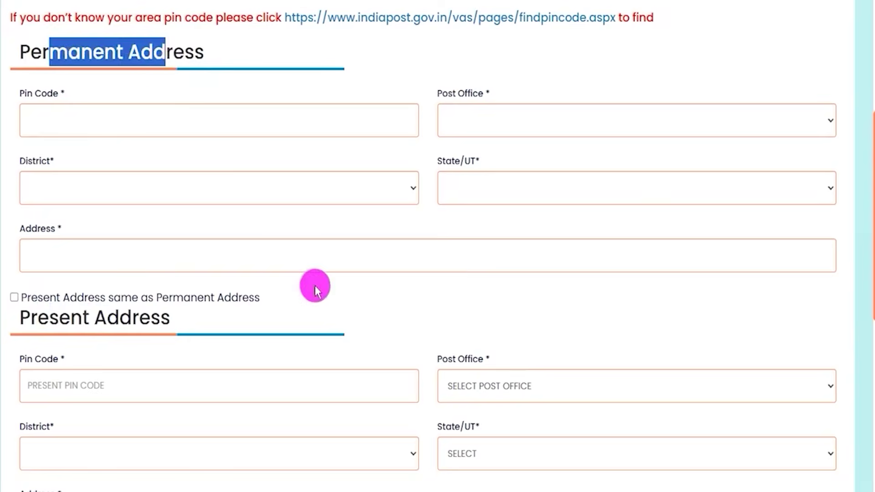
Save the communication information and continue to the Training Preferences section
scroll(316, 288, "down", 4)
scroll(317, 291, "down", 3)
scroll(309, 336, "up", 3)
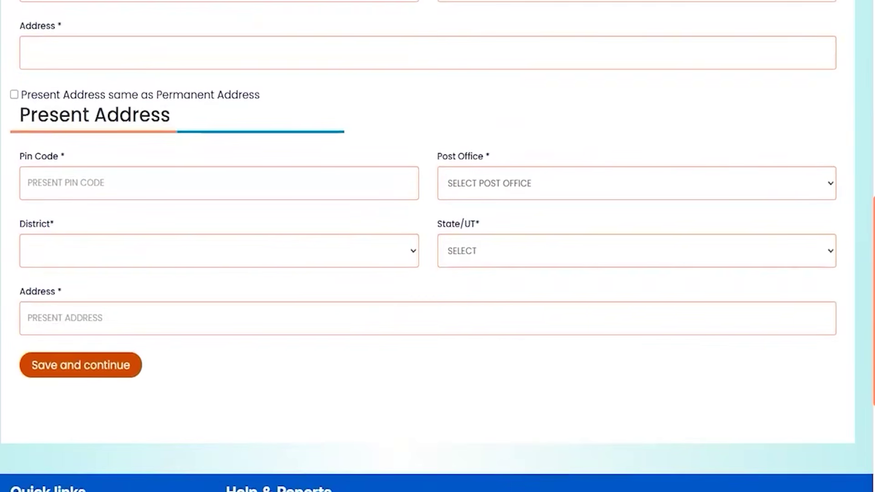
left_click_drag(361, 361, 159, 363)
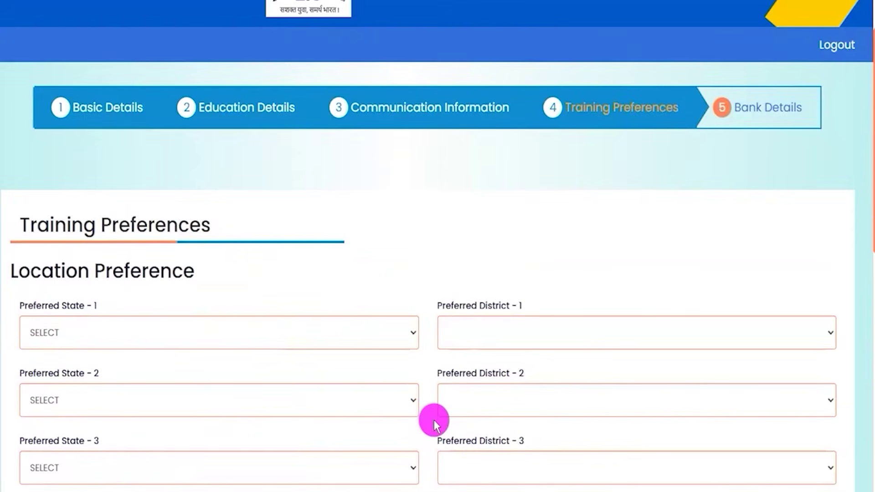
Set Preferred State - 1 to ANDHRA PRADESH and view the available options for Preferred District - 1
scroll(434, 419, "down", 2)
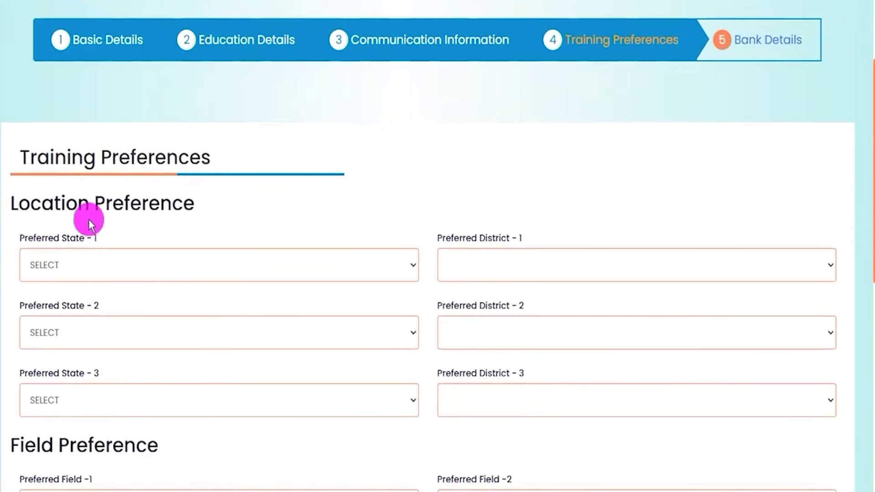
left_click_drag(41, 158, 117, 156)
left_click_drag(41, 203, 124, 203)
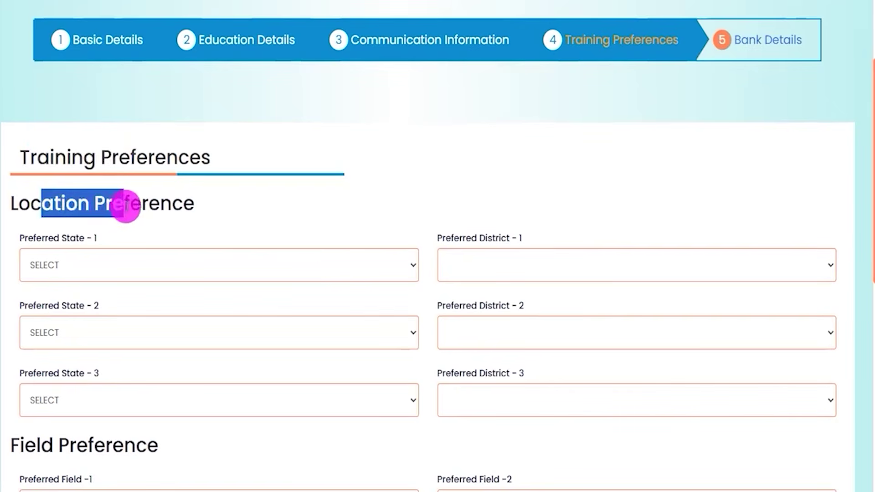
scroll(384, 259, "down", 3)
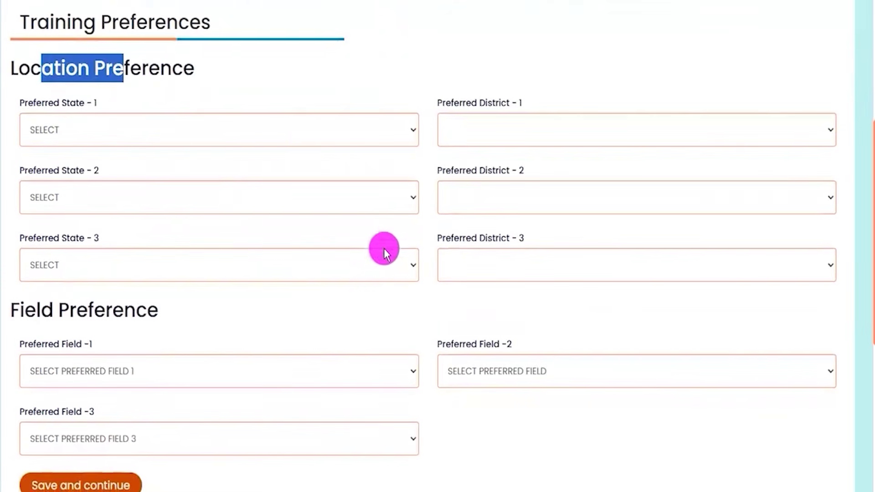
left_click(287, 145)
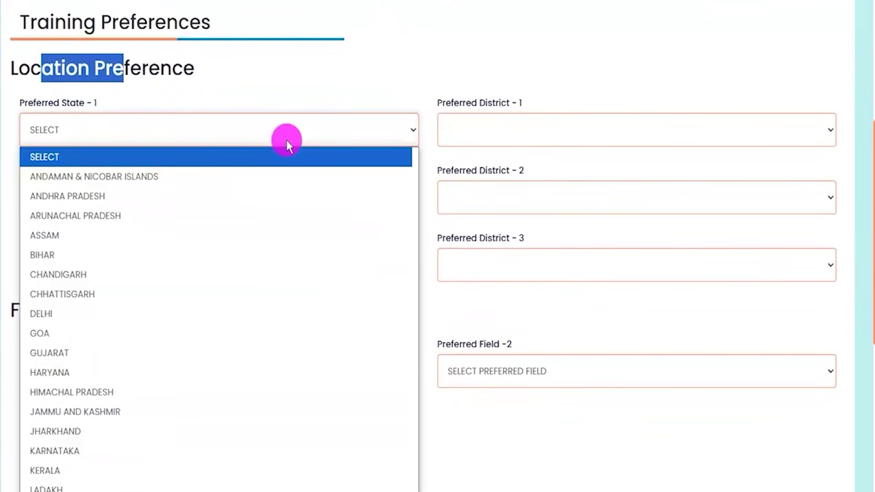
left_click(276, 194)
left_click(509, 136)
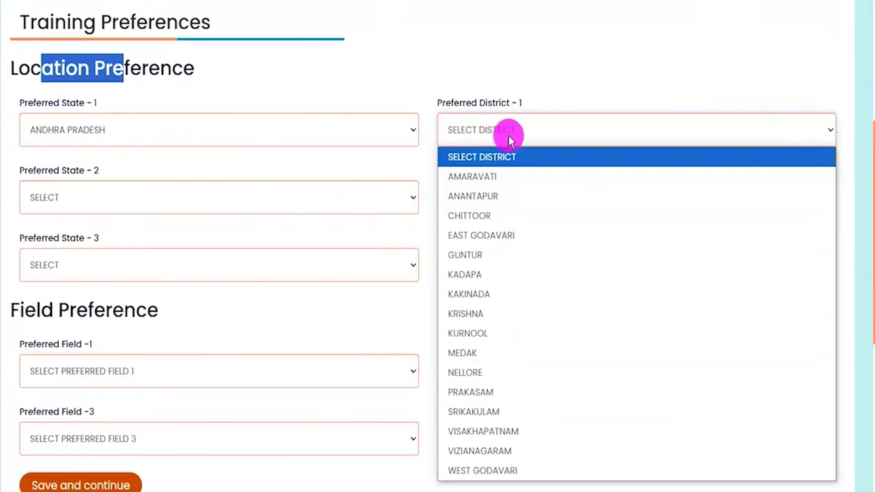
left_click(386, 176)
Set Preferred State - 2 to ASSAM and Preferred District - 2 to BONGAIGAON
left_click(318, 199)
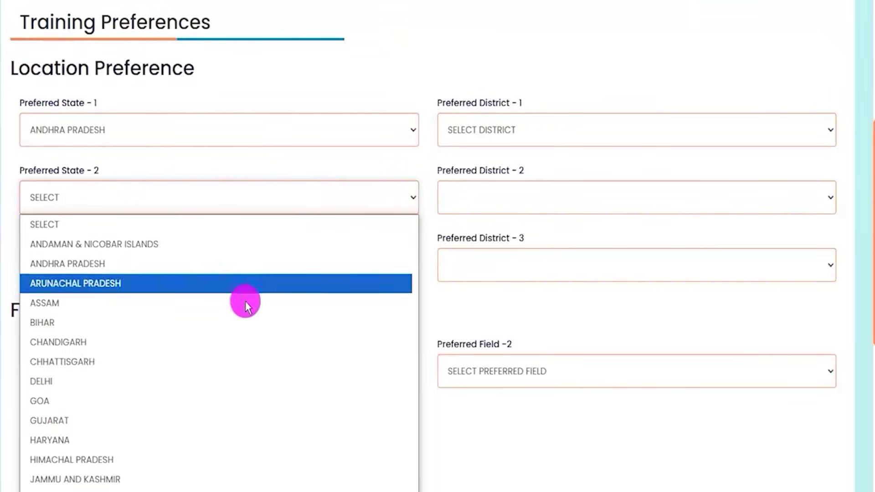
left_click(238, 305)
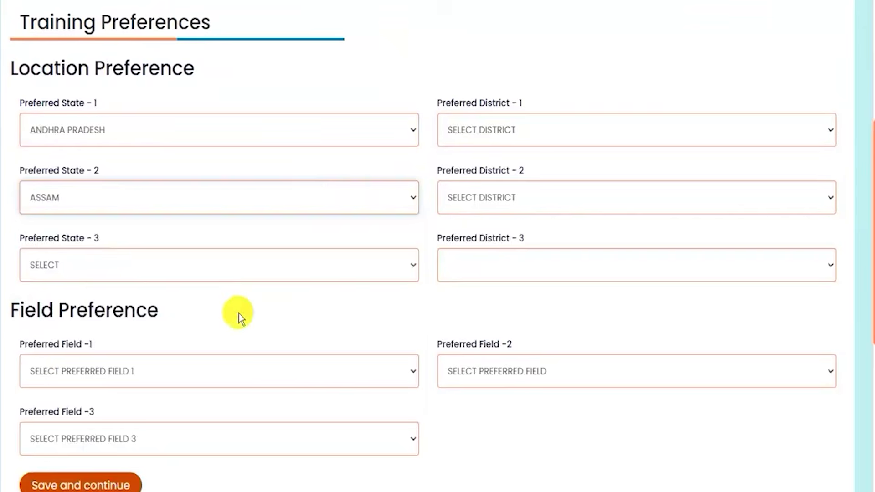
left_click(494, 209)
left_click(494, 296)
Set Preferred State - 3 to KARNATAKA and Preferred District - 3 to DAVANAGERE
left_click(99, 269)
left_click(187, 219)
left_click(492, 265)
left_click(485, 221)
Set the Field Preference choices 1 to 3 to EDUCATION, ELECTRONICS and FOOD AND BEVERAGE
left_click_drag(25, 309, 94, 312)
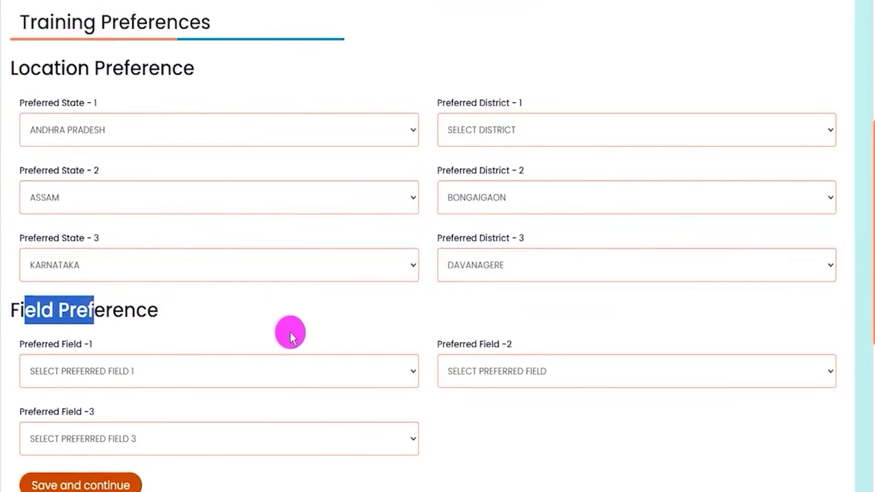
scroll(289, 331, "down", 3)
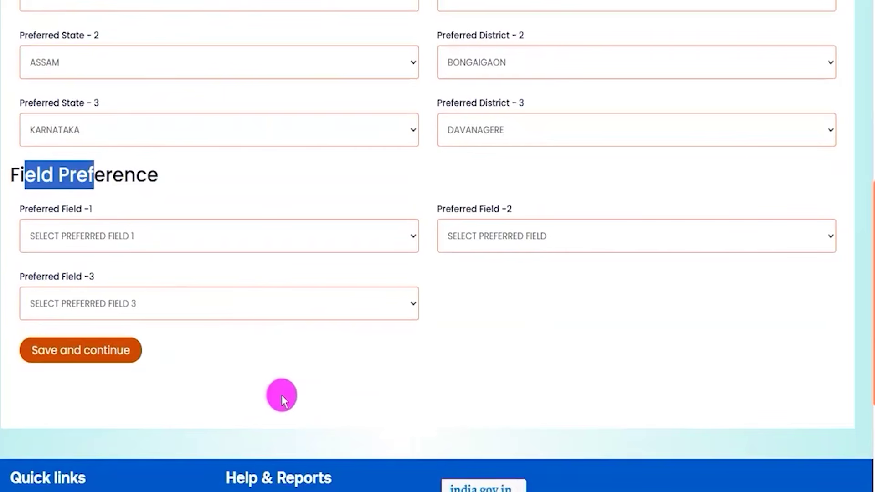
left_click(247, 227)
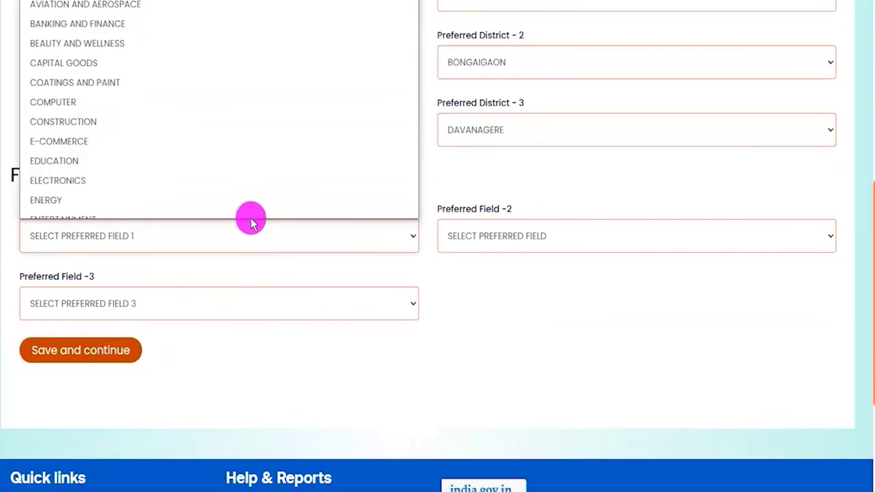
left_click(269, 149)
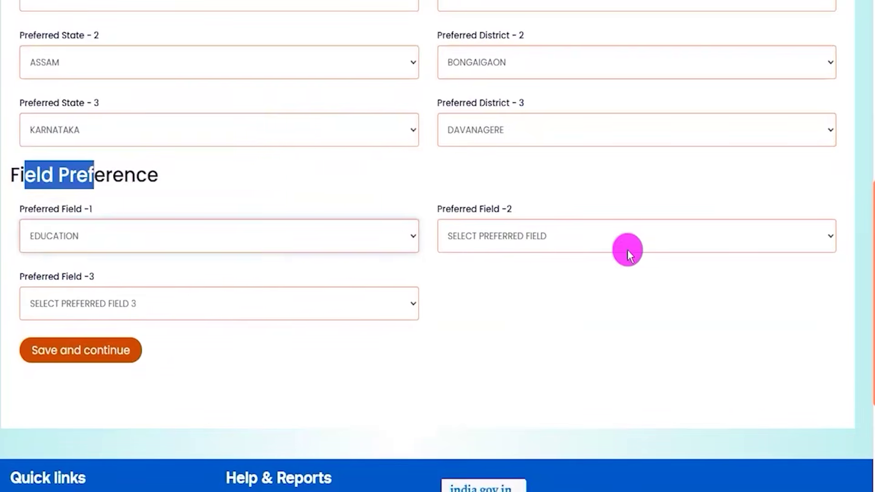
left_click(611, 243)
left_click(551, 152)
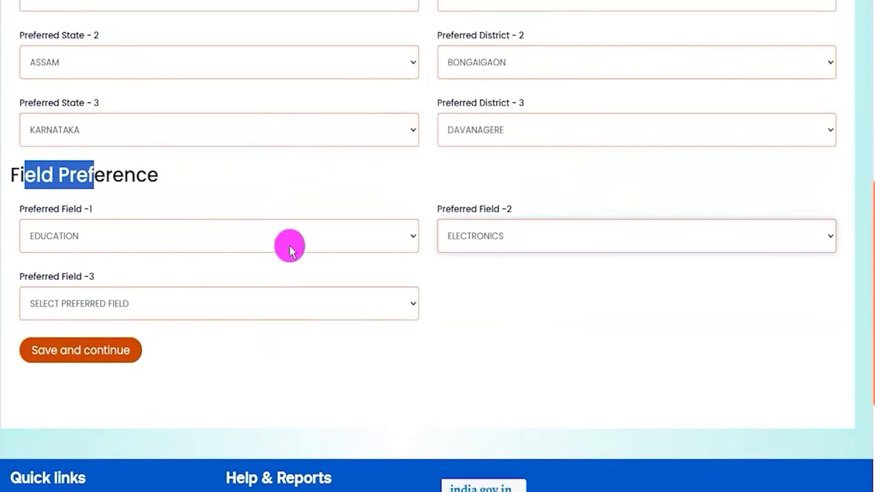
left_click(220, 305)
left_click(184, 214)
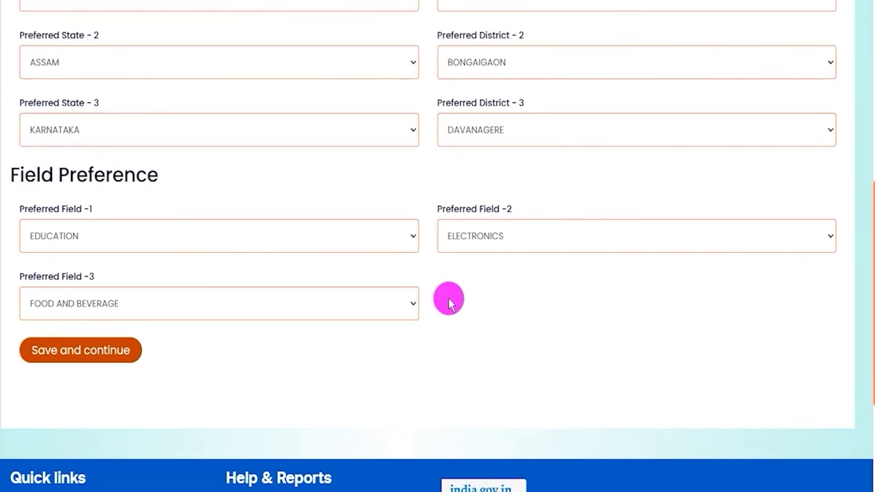
Recheck the three preferred field choices and save the training preferences to continue to Bank Details
left_click(315, 238)
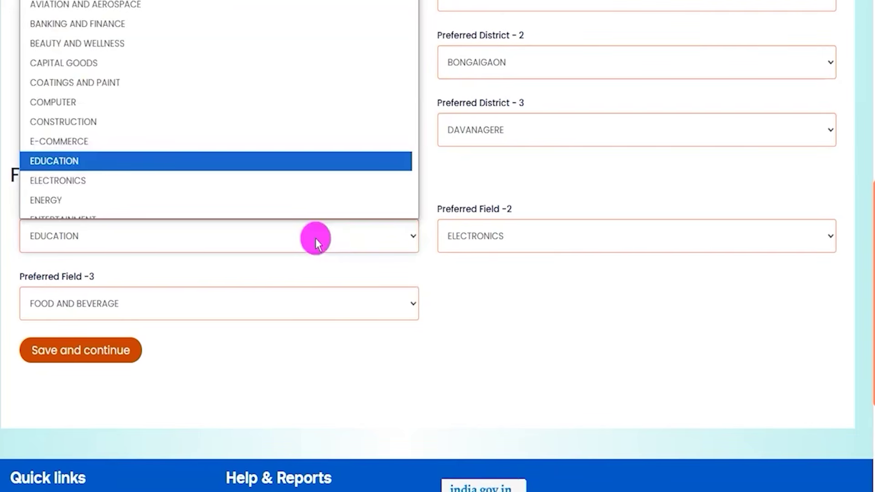
left_click(338, 310)
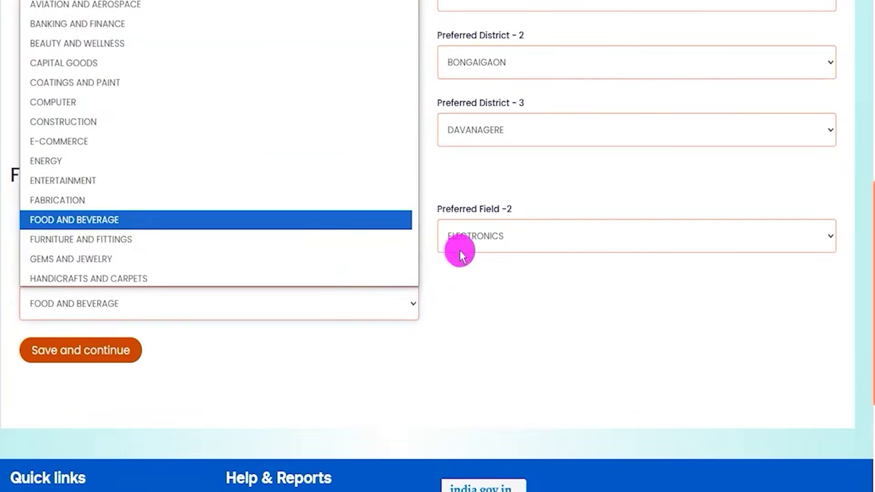
left_click(472, 244)
left_click(465, 310)
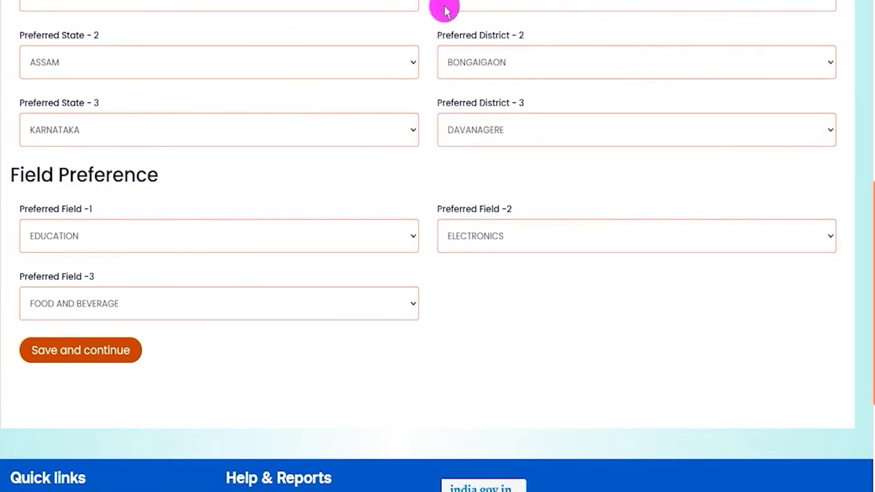
left_click_drag(318, 343, 144, 351)
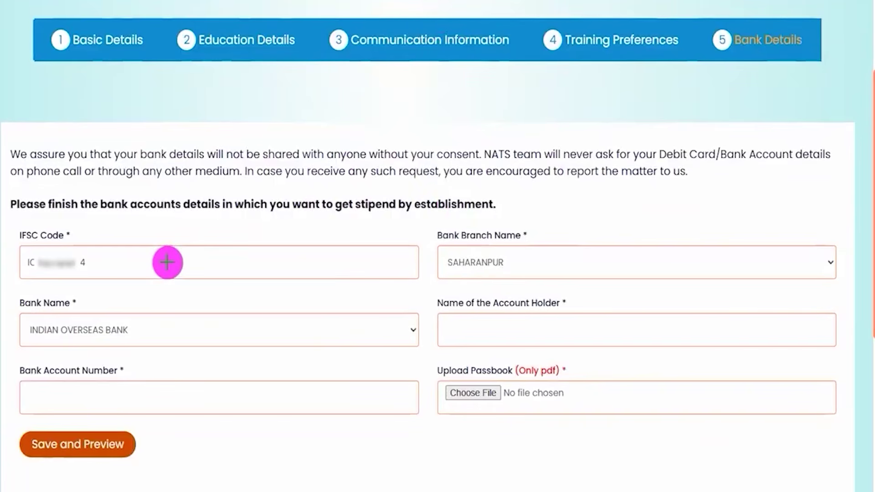
Review the IFSC Code, Bank Branch Name and Bank Name fields in the bank details form
mouse_move(167, 262)
left_mouse_down()
mouse_move(176, 267)
mouse_move(225, 234)
left_mouse_up()
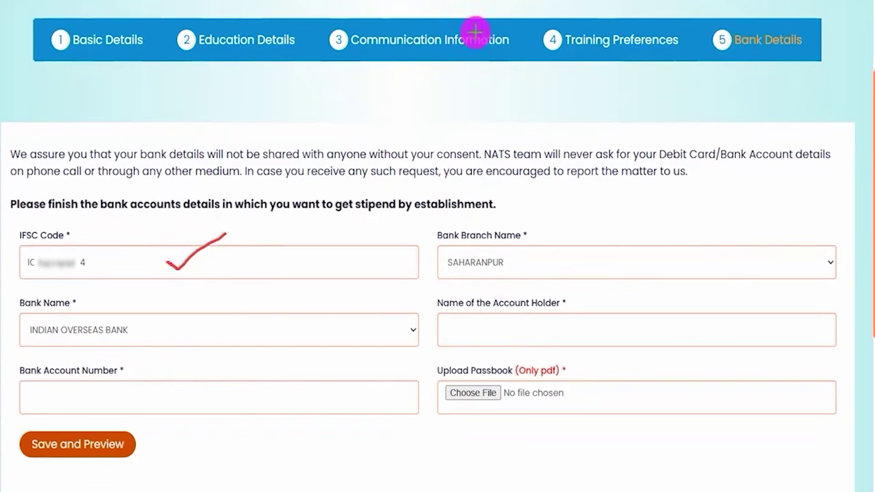
left_click(492, 268)
left_click(492, 269)
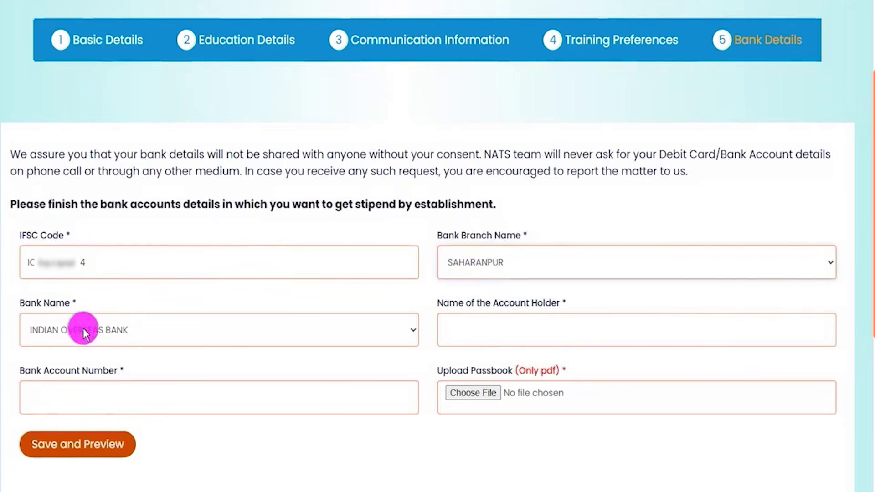
left_click(101, 332)
left_click(100, 332)
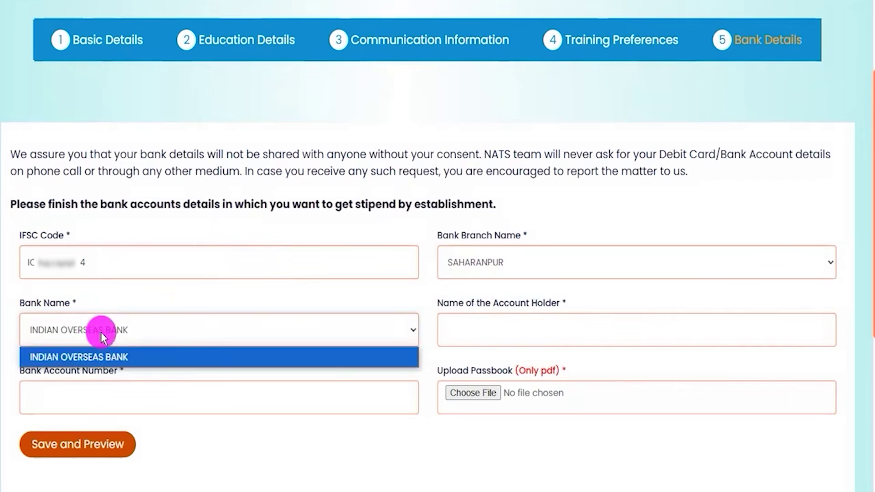
left_click(100, 332)
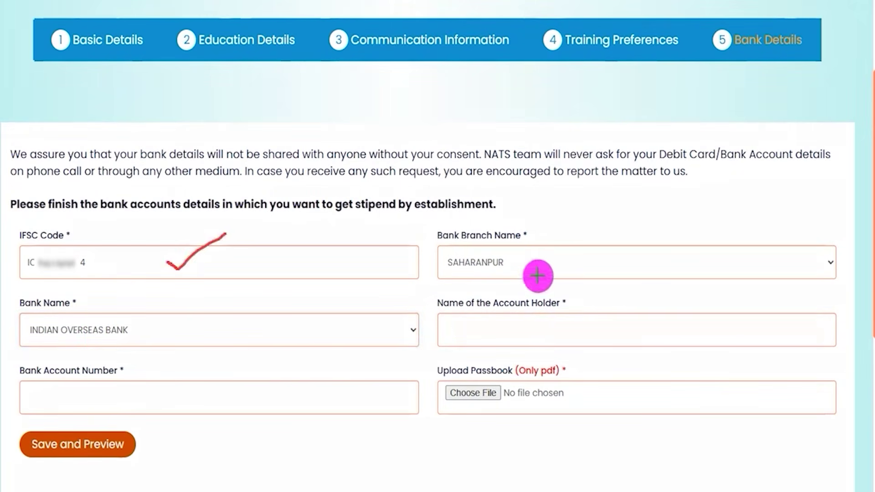
Review the Name of the Account Holder and Bank Account Number fields and the file format required for the passbook upload
left_click_drag(571, 321, 613, 306)
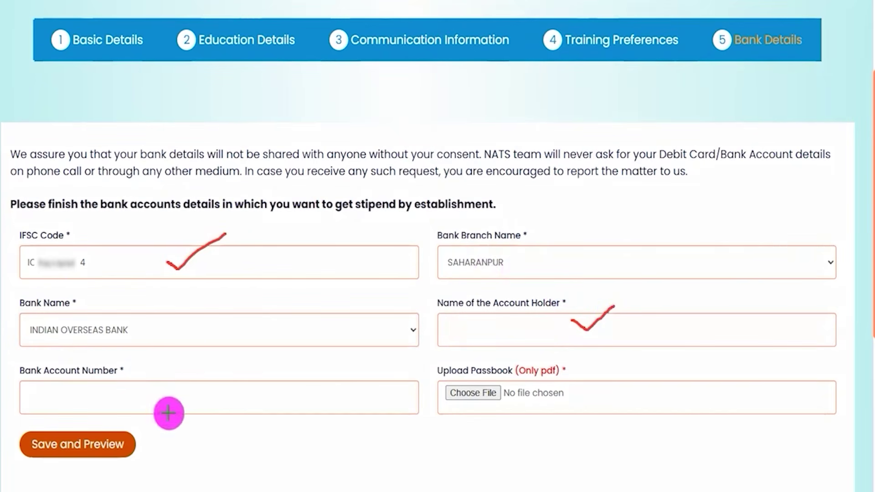
left_click_drag(204, 397, 263, 373)
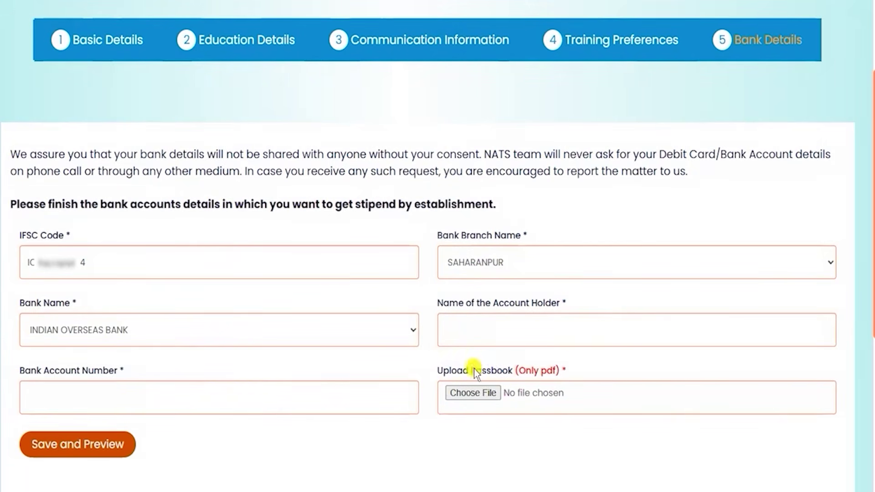
left_click_drag(474, 368, 499, 375)
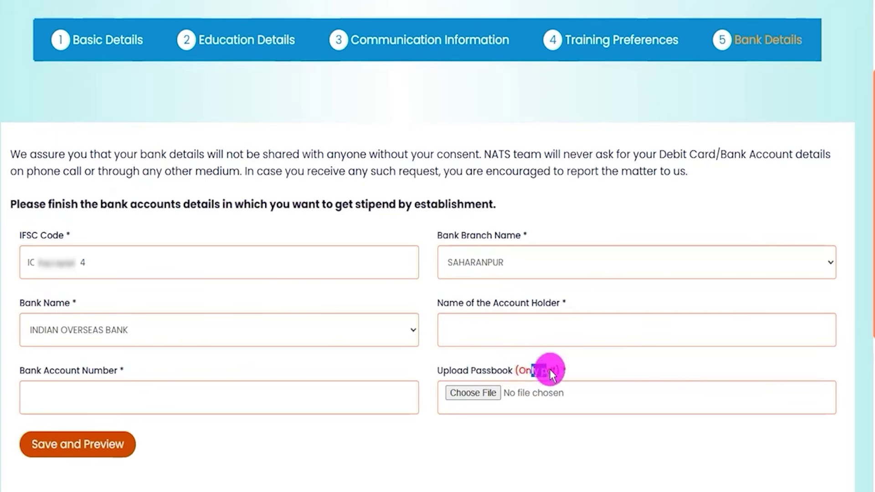
Save the bank details to preview the profile and agree to the Terms and Conditions of the declaration
left_click_drag(545, 371, 531, 371)
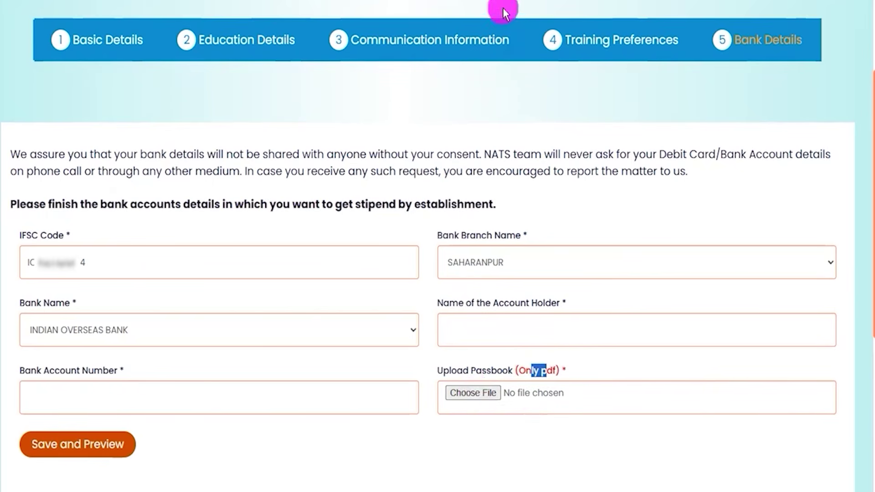
left_click_drag(355, 442, 154, 446)
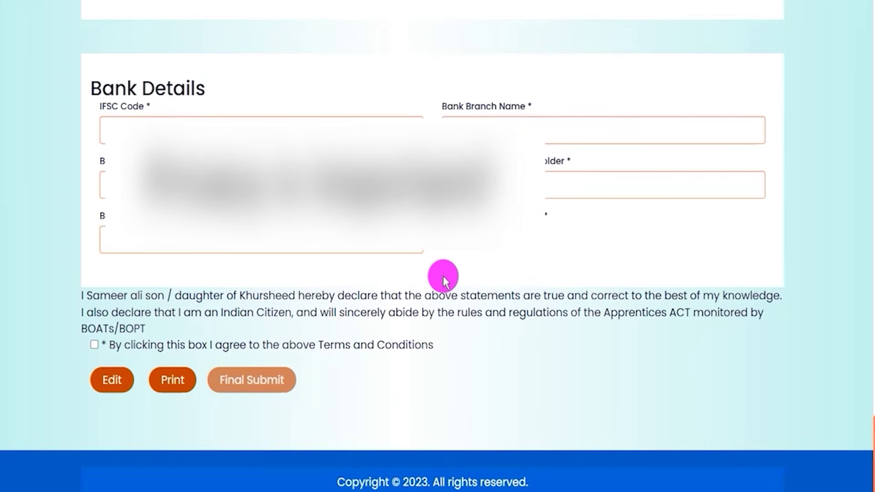
left_click(95, 344)
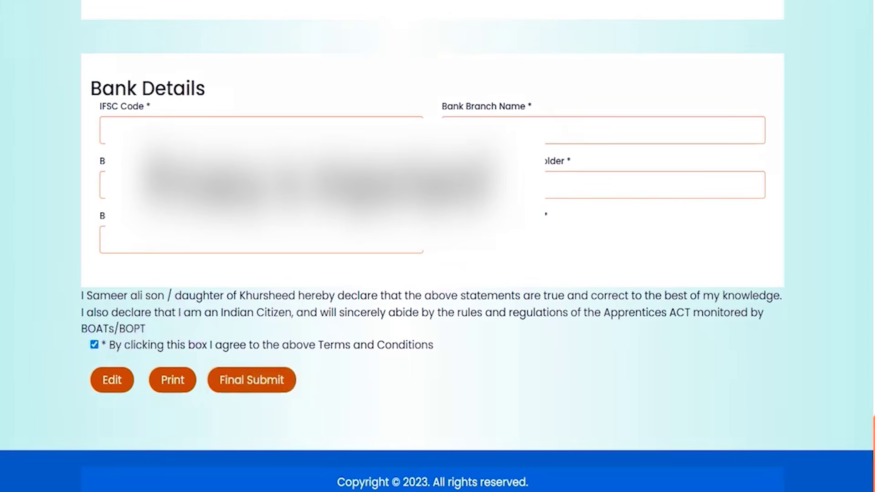
Review the Edit, Print and Final Submit options below the profile declaration
left_click_drag(21, 333, 81, 366)
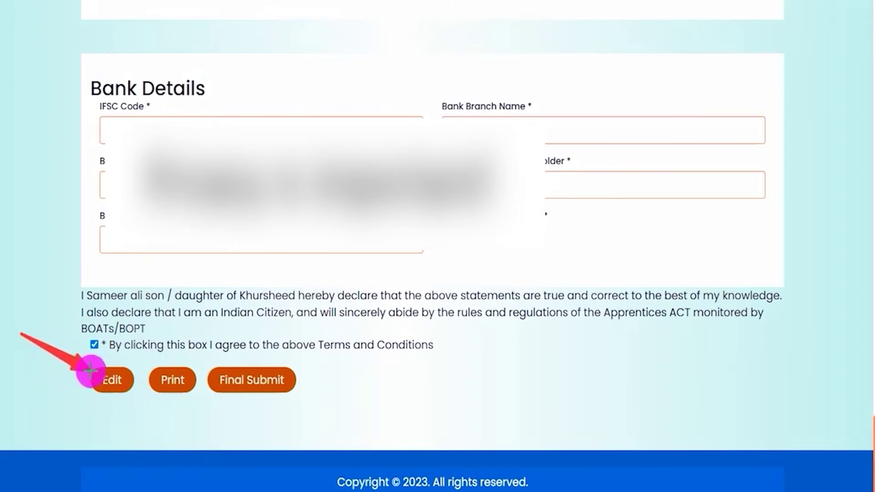
left_click_drag(246, 279, 181, 360)
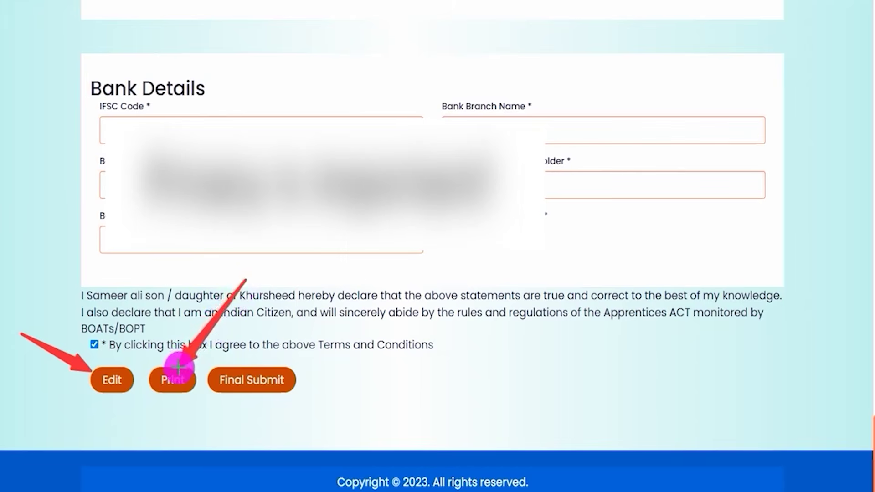
left_click_drag(487, 380, 302, 384)
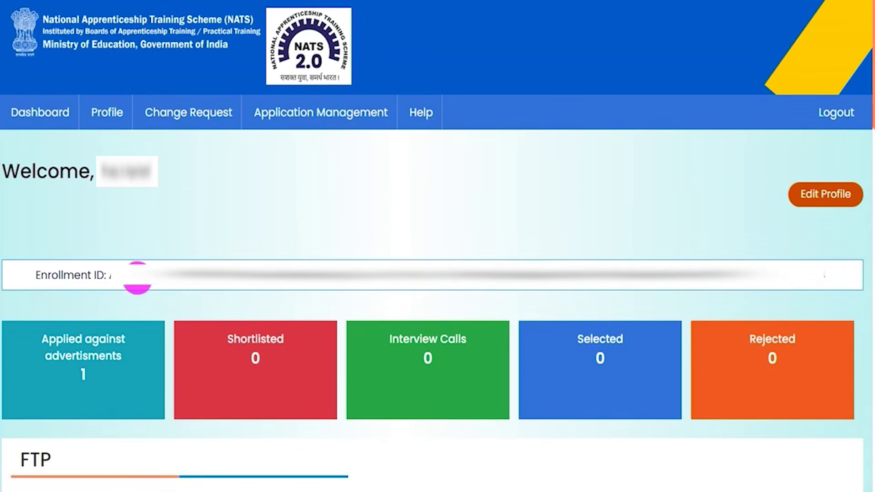
Check the Enrollment ID on the student dashboard and find the Apply against advertised vacancies list
left_click_drag(44, 276, 173, 275)
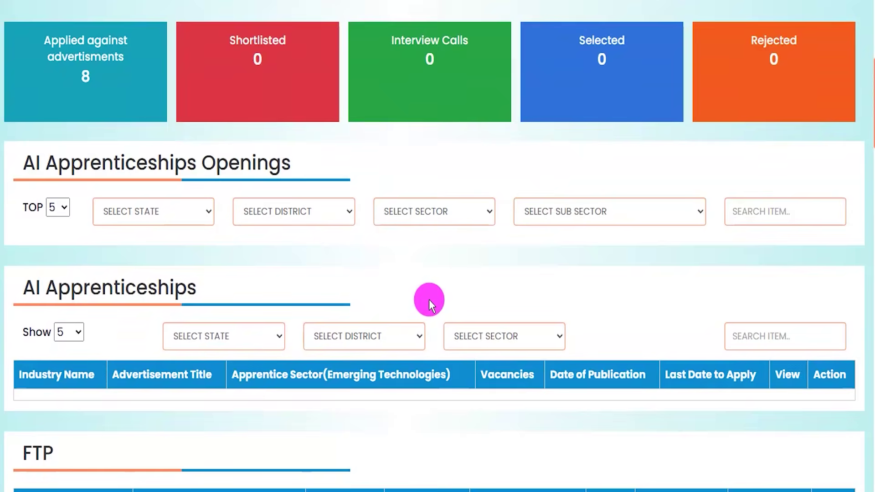
scroll(429, 300, "down", 5)
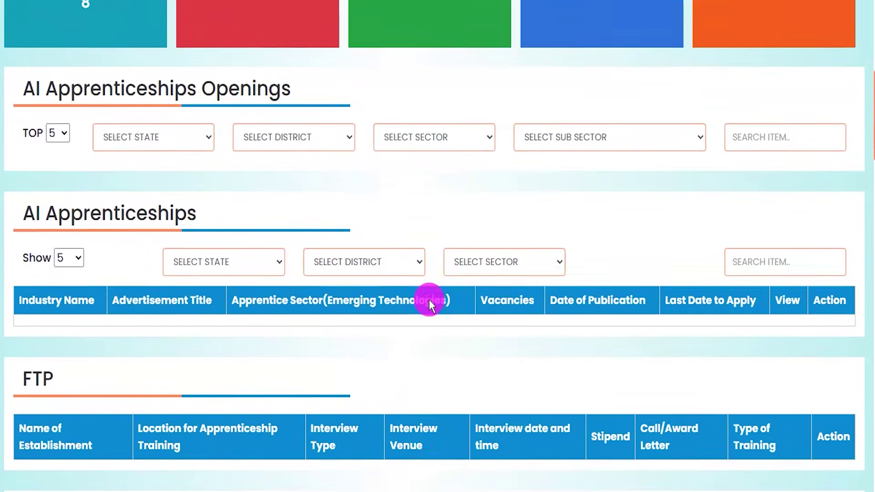
scroll(428, 300, "down", 7)
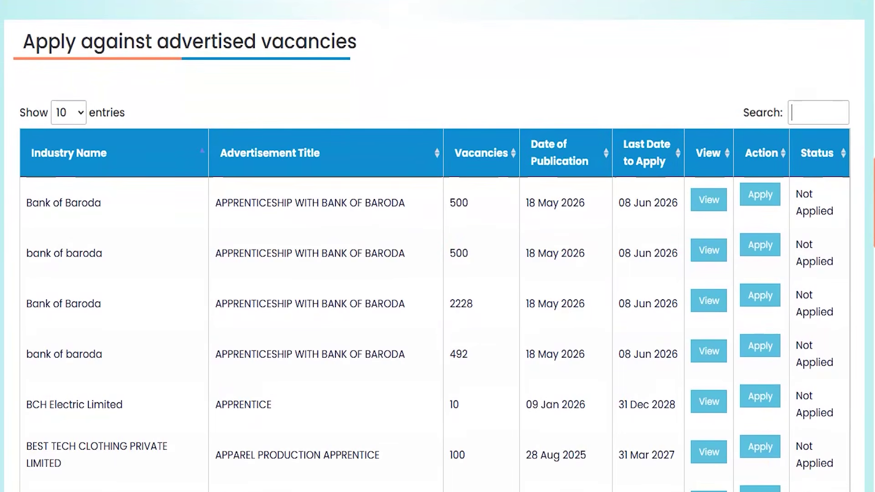
mouse_move(14, 25)
left_mouse_down()
mouse_move(156, 53)
mouse_move(364, 58)
left_mouse_up()
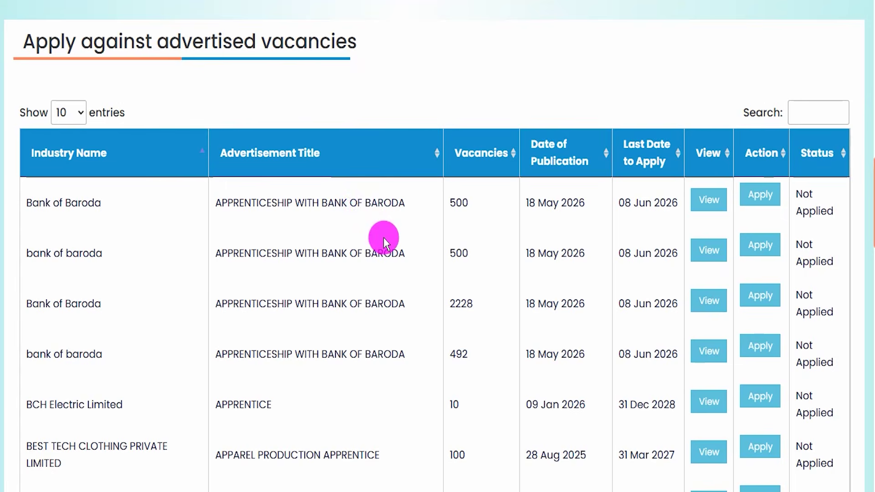
scroll(384, 238, "down", 1)
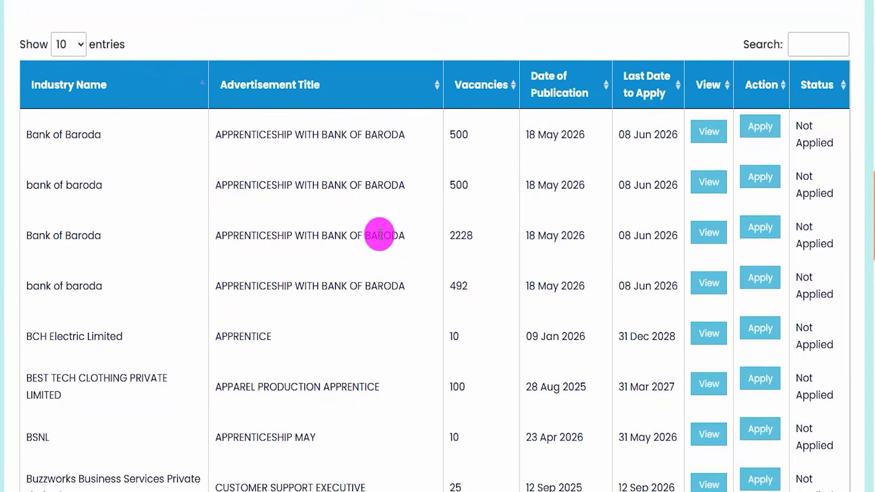
Review the industry names and vacancy numbers of the Bank of Baroda apprenticeship advertisements
left_click_drag(19, 123, 114, 165)
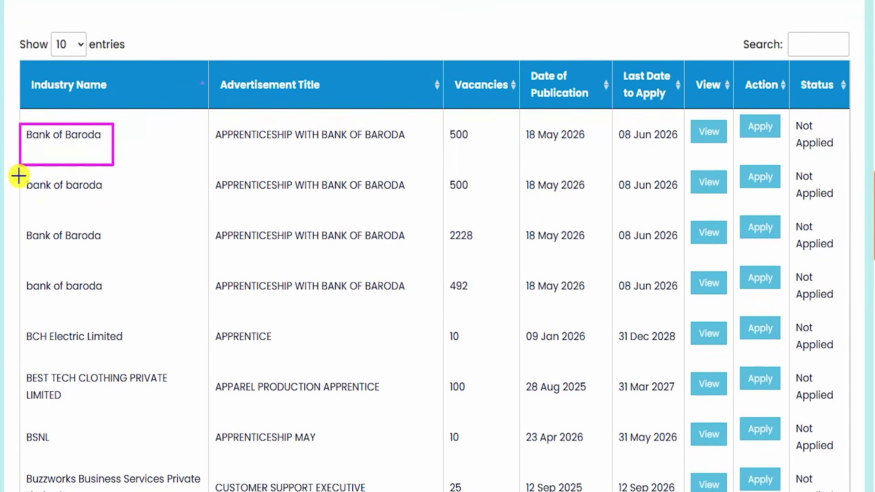
left_click_drag(16, 176, 112, 201)
left_click_drag(14, 223, 122, 249)
left_click_drag(12, 273, 108, 301)
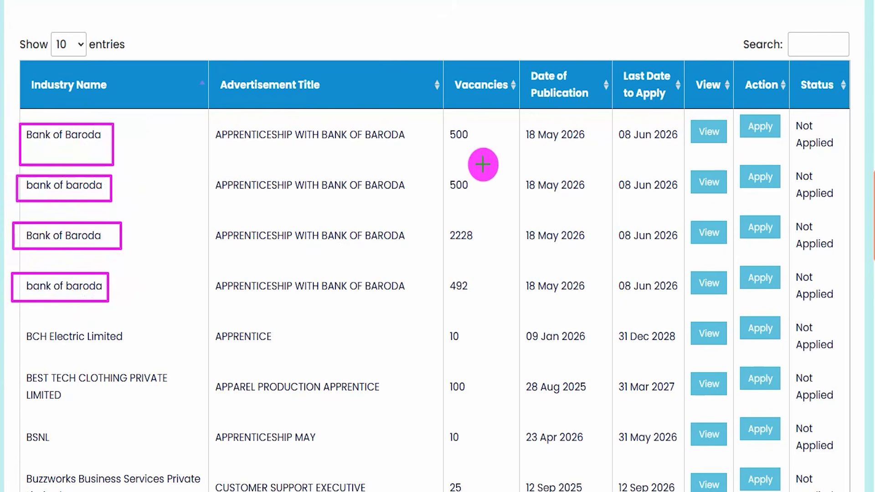
left_click_drag(437, 128, 482, 152)
mouse_move(439, 180)
left_mouse_down()
mouse_move(460, 182)
mouse_move(480, 198)
left_mouse_up()
mouse_move(441, 222)
left_mouse_down()
mouse_move(477, 235)
mouse_move(484, 253)
left_mouse_up()
left_click_drag(441, 272, 479, 296)
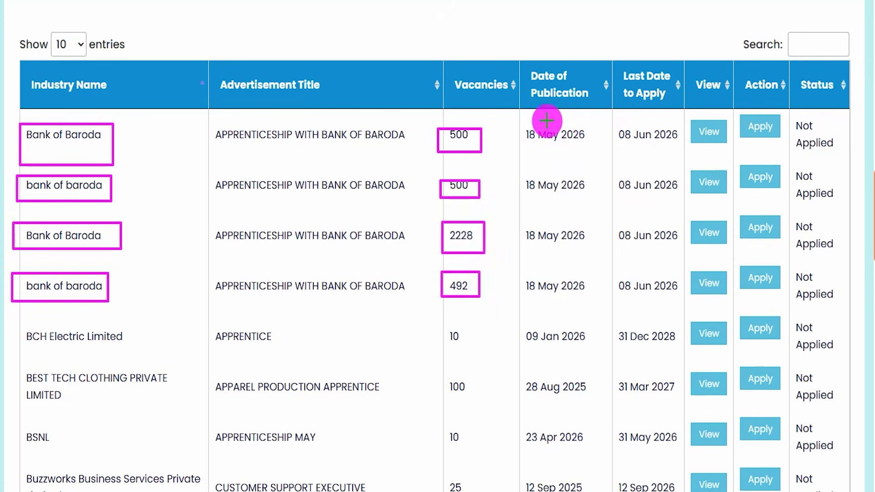
Check the date of publication and last date to apply for the Bank of Baroda advertisements
mouse_move(518, 115)
left_mouse_down()
mouse_move(589, 142)
mouse_move(591, 151)
left_mouse_up()
mouse_move(612, 121)
left_mouse_down()
mouse_move(656, 133)
mouse_move(678, 150)
left_mouse_up()
left_click_drag(616, 171, 673, 206)
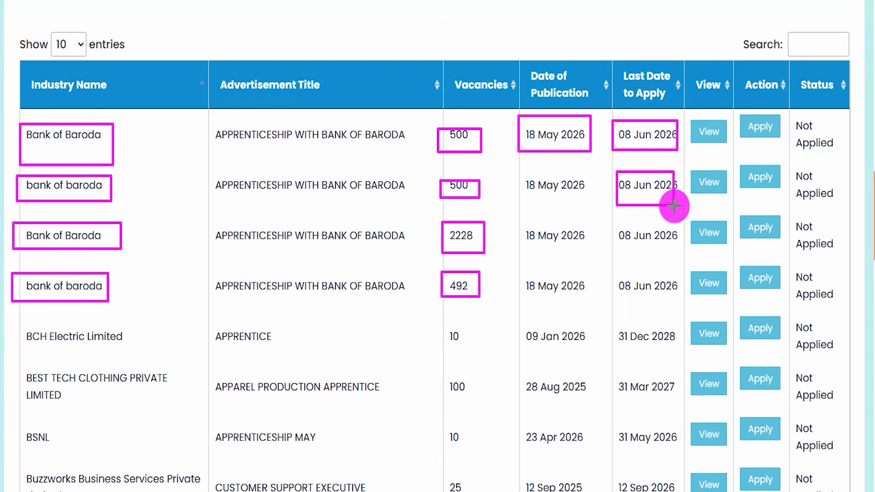
left_click_drag(609, 220, 690, 257)
key("Escape")
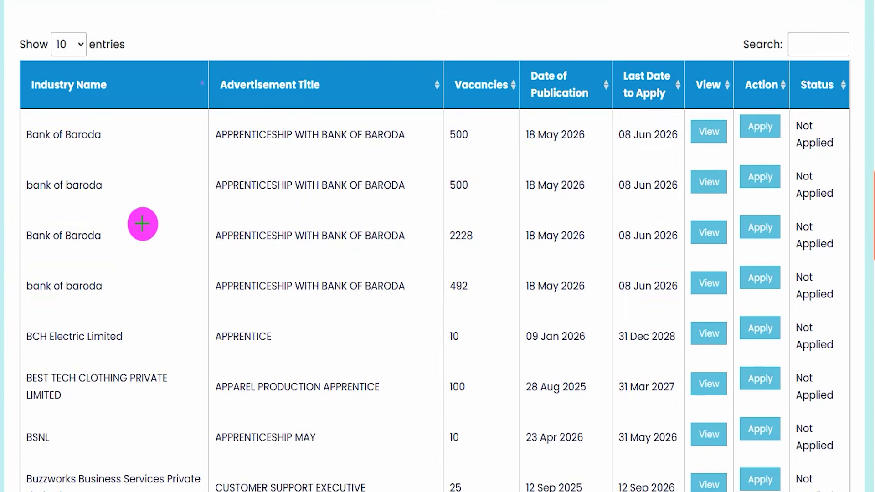
Compare the Bank of Baroda advertisements and their Apply options in the advertised vacancies list
left_click_drag(18, 170, 117, 204)
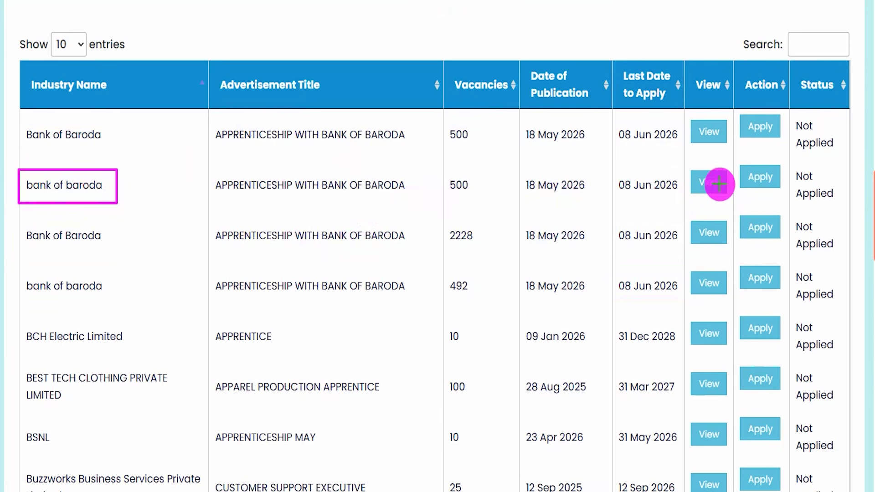
left_click_drag(737, 111, 784, 143)
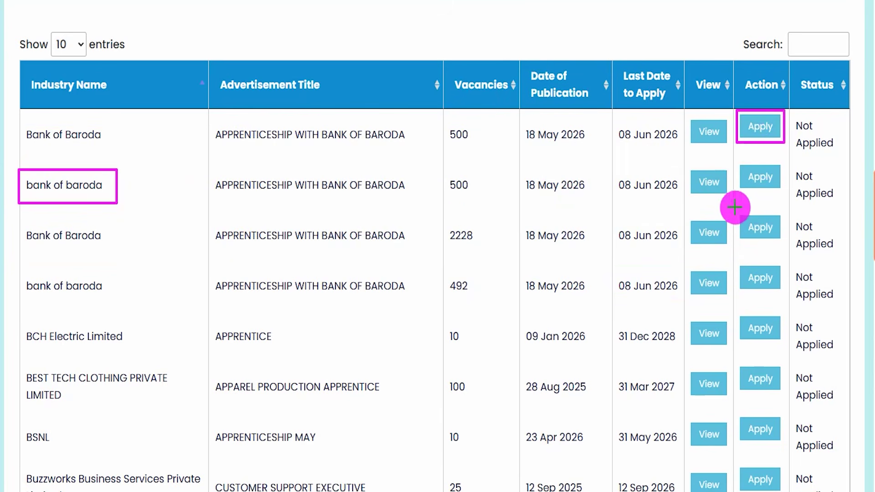
mouse_move(727, 204)
left_mouse_down()
mouse_move(774, 221)
mouse_move(791, 243)
left_mouse_up()
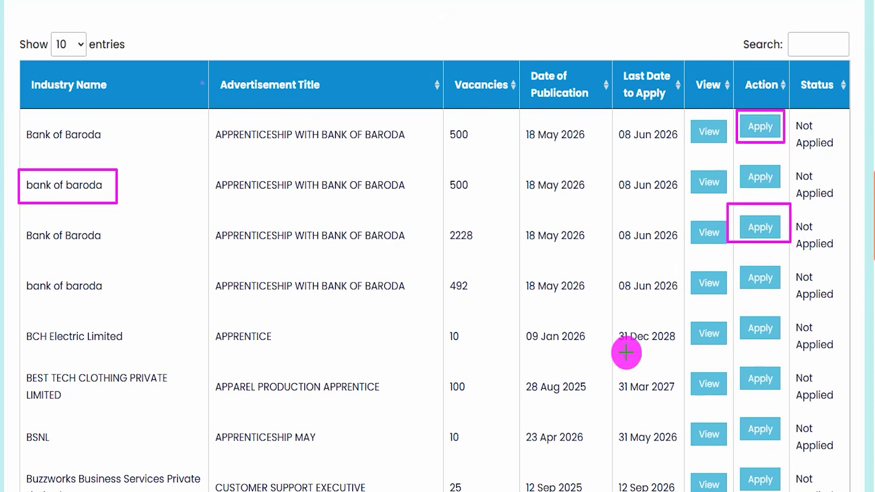
key("Escape")
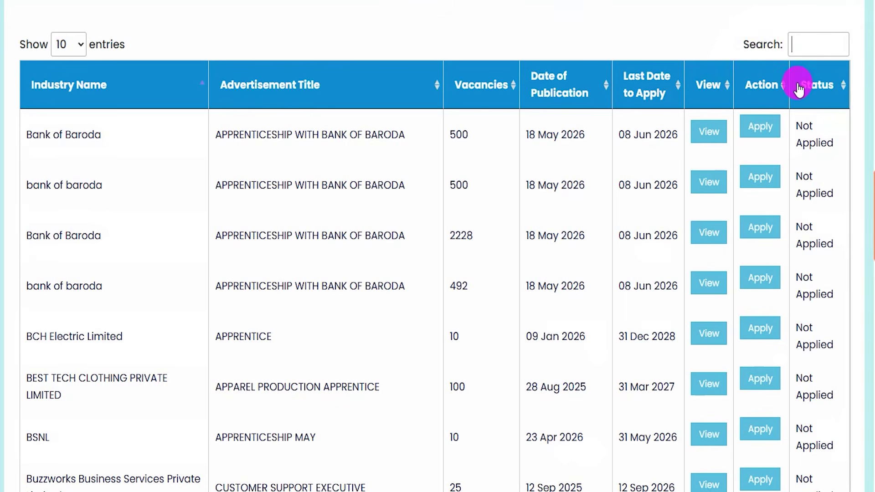
Search the advertised vacancies for "ban of barod" and check the application status of the advertisement with 2228 vacancies
type("ban o")
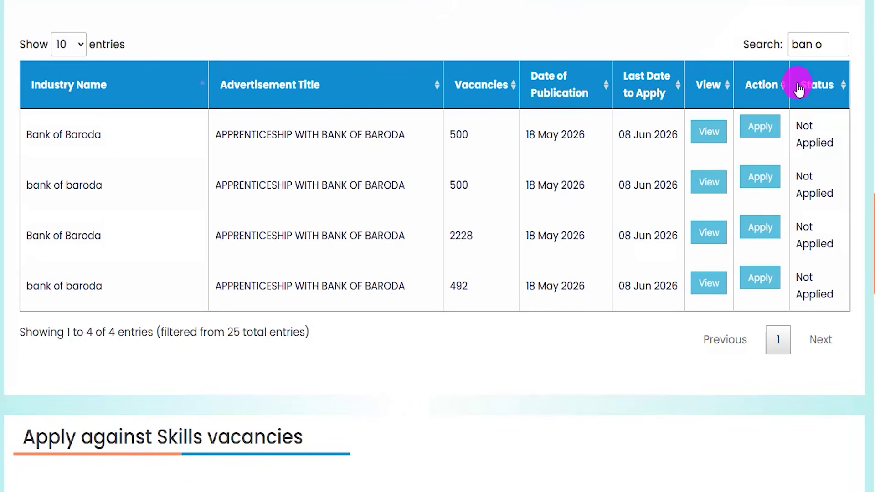
type("f barod")
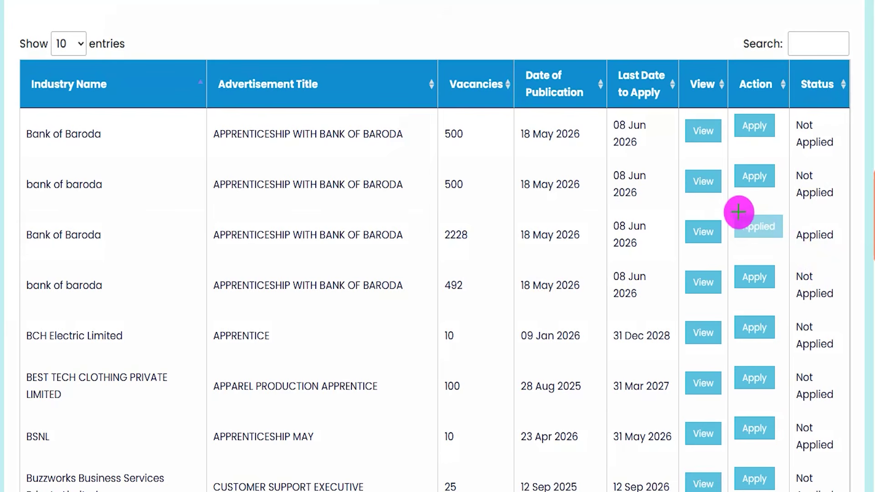
mouse_move(727, 207)
left_mouse_down()
mouse_move(777, 228)
mouse_move(789, 245)
left_mouse_up()
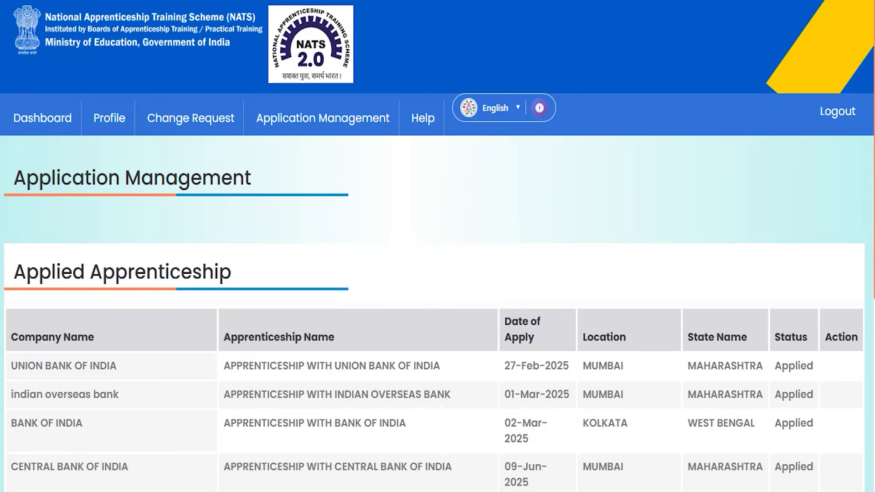
Review the Bank of Baroda entry, its date of apply and its status in the Applied Apprenticeship list
mouse_move(246, 93)
left_mouse_down()
mouse_move(381, 121)
mouse_move(397, 137)
left_mouse_up()
key("Escape")
scroll(384, 314, "down", 6)
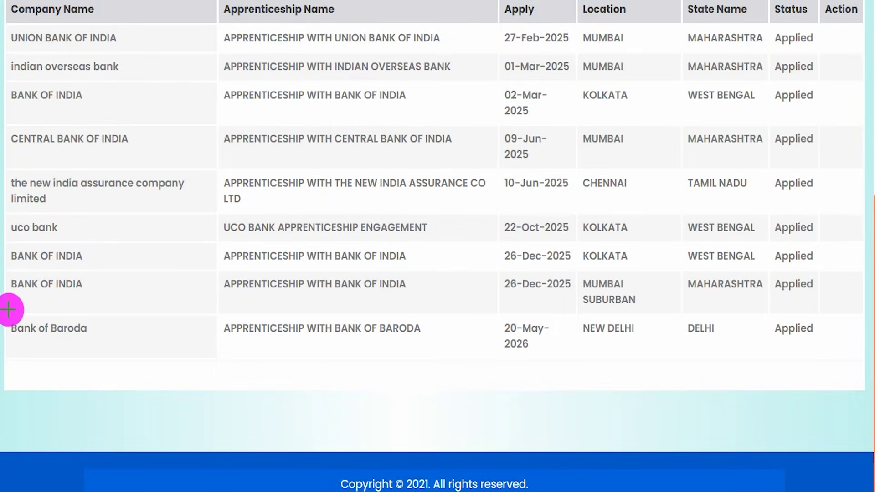
mouse_move(1, 312)
left_mouse_down()
mouse_move(201, 346)
mouse_move(425, 350)
left_mouse_up()
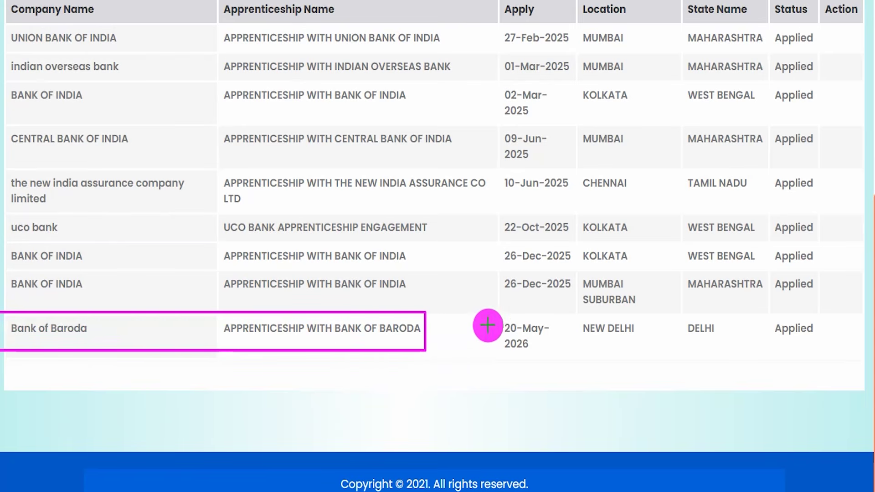
left_click_drag(765, 313, 828, 346)
mouse_move(486, 309)
left_mouse_down()
mouse_move(561, 313)
mouse_move(567, 346)
left_mouse_up()
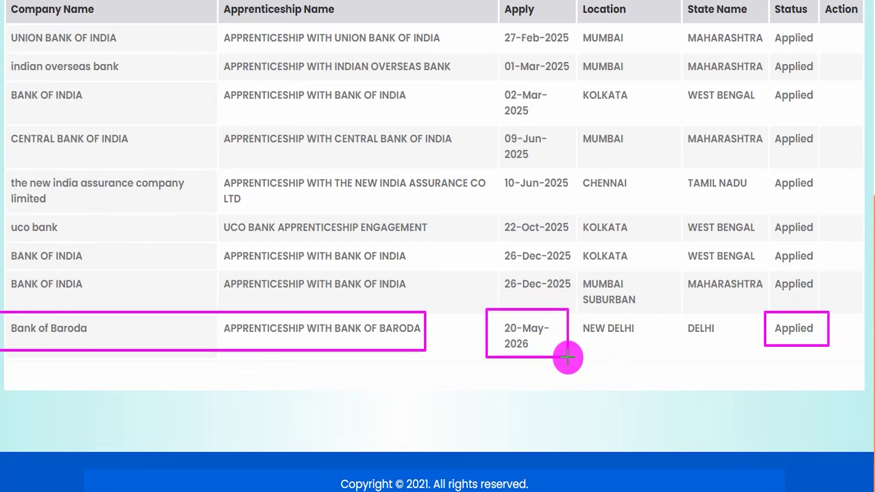
key("Escape")
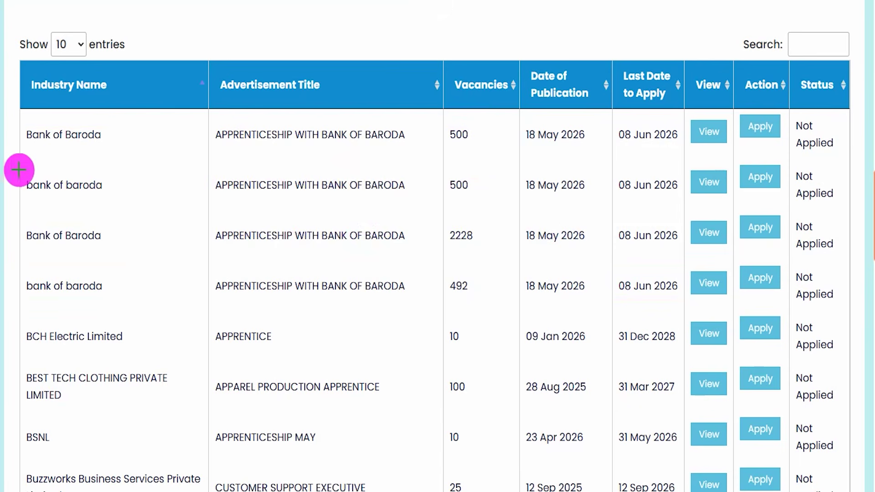
Recheck the Bank of Baroda advertisement and the three Field Preference choices in the profile's Training Preferences section
left_click_drag(19, 170, 117, 203)
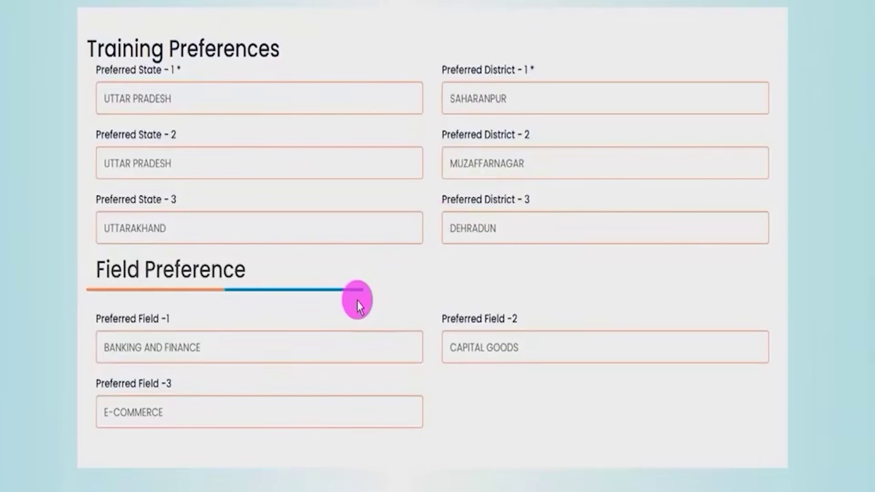
left_click_drag(274, 276, 299, 245)
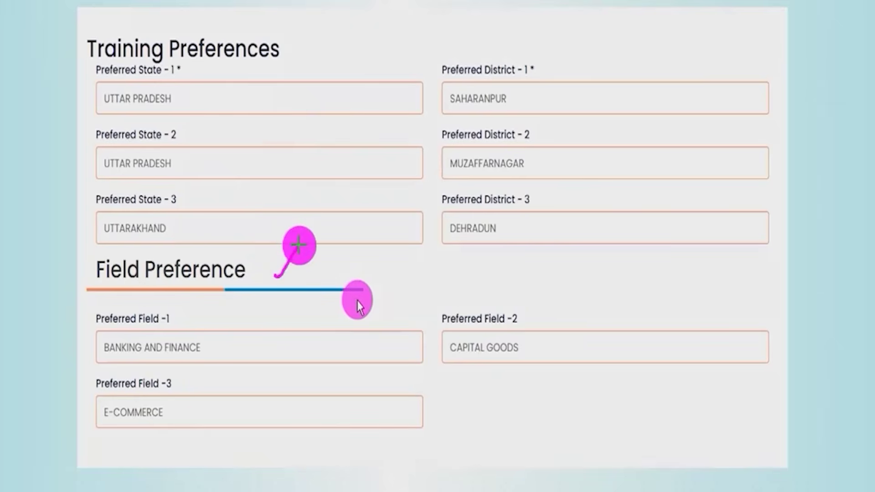
left_click_drag(262, 349, 278, 329)
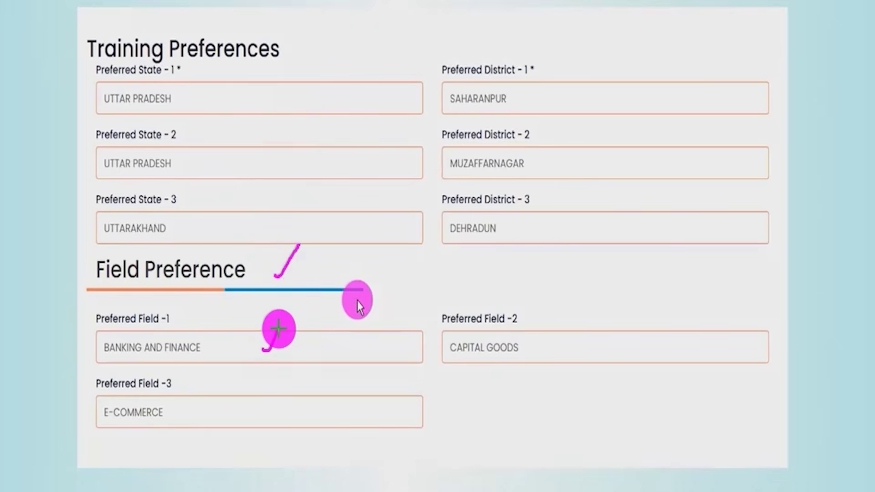
mouse_move(526, 353)
left_mouse_down()
mouse_move(547, 318)
mouse_move(562, 313)
left_mouse_up()
left_click_drag(310, 406, 337, 374)
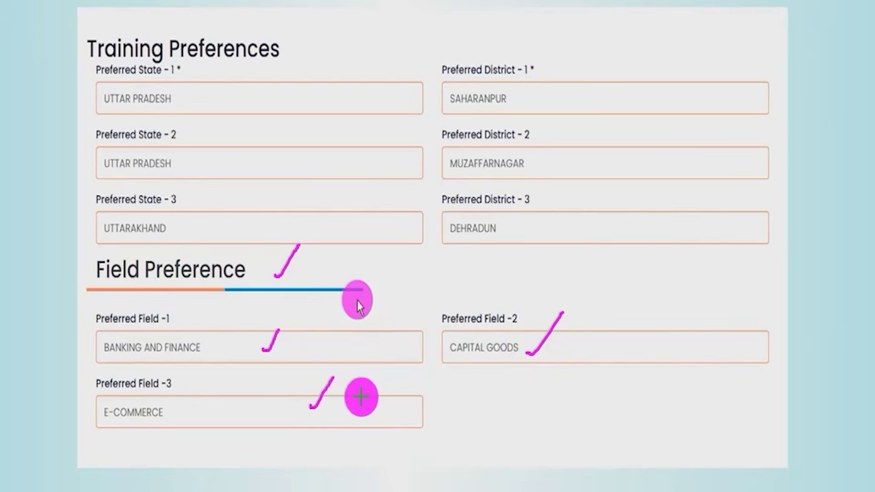
left_click_drag(362, 404, 380, 387)
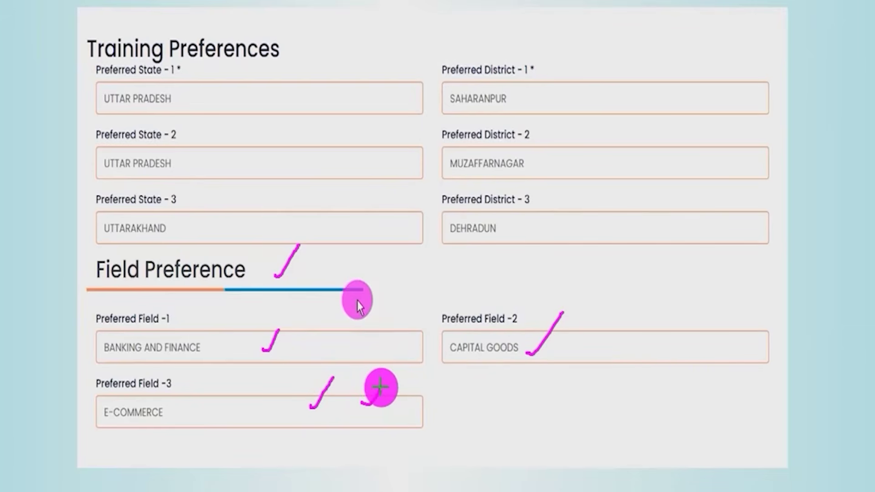
left_click_drag(108, 298, 236, 312)
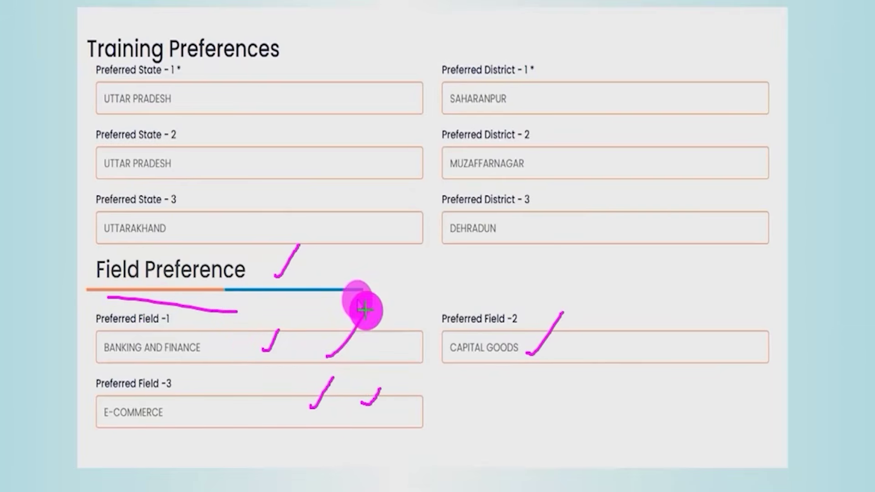
left_click_drag(363, 314, 326, 357)
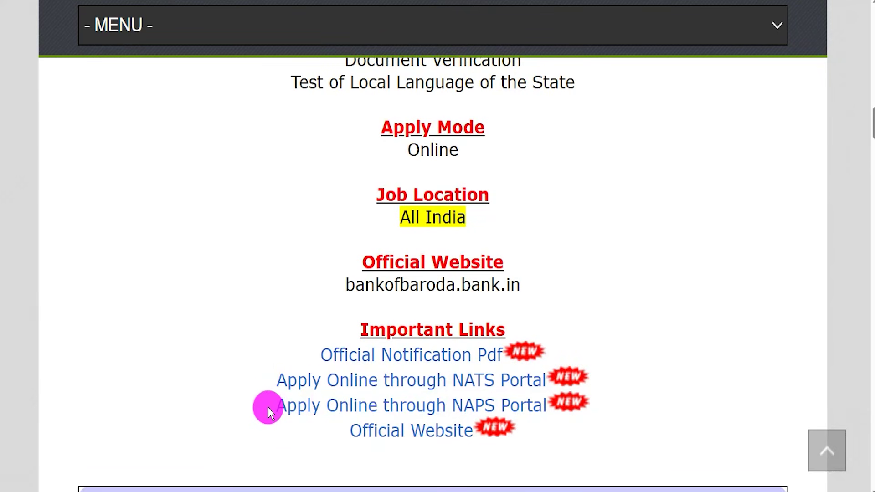
Open the Apply Online through NAPS Portal link from the Important Links of the recruitment article
left_click_drag(269, 407, 548, 408)
left_click(514, 406)
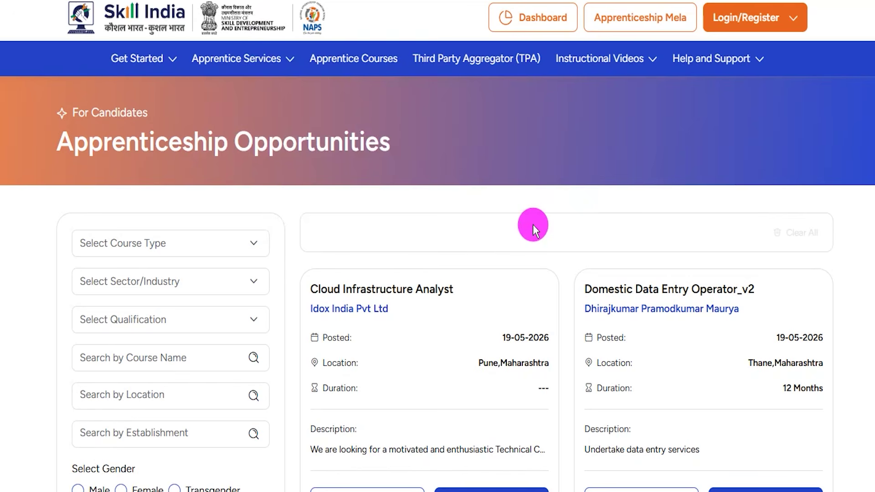
Open the candidate login and registration page of the apprenticeship portal
mouse_move(729, 19)
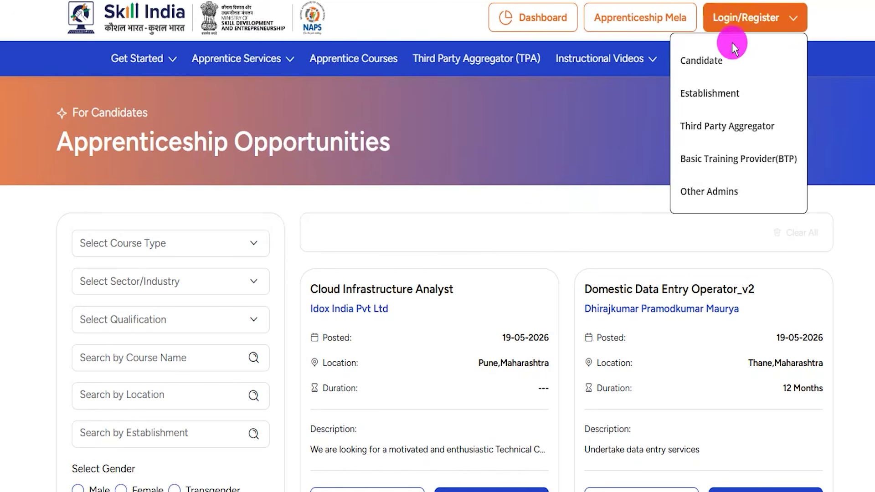
left_click(715, 61)
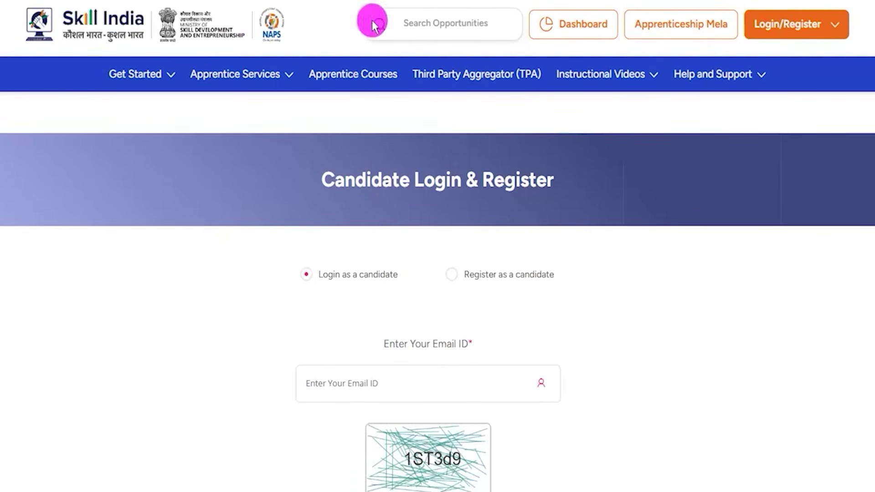
scroll(479, 307, "down", 2)
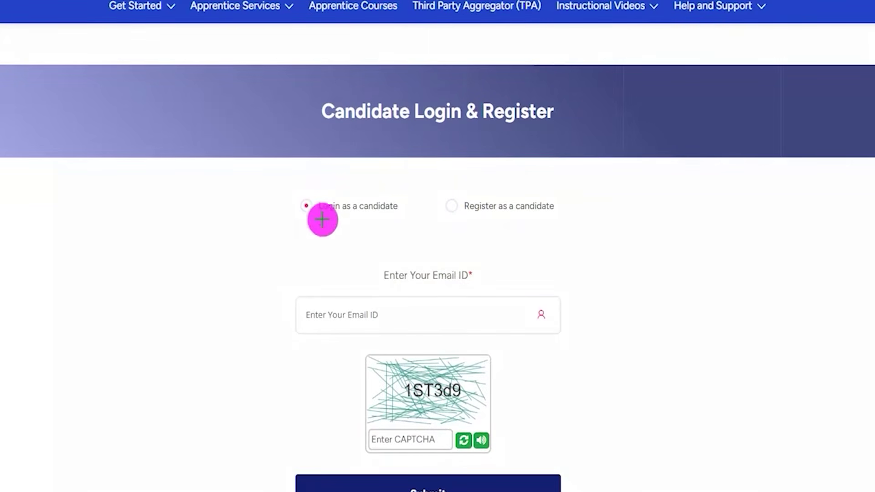
Review the candidate login form, covering the Login as a candidate option, the email ID field and the CAPTCHA
left_click_drag(316, 198, 338, 167)
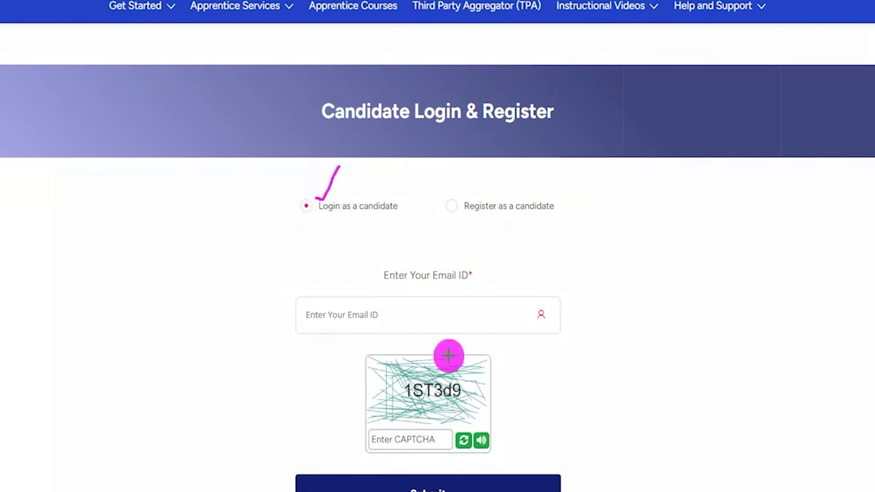
mouse_move(447, 312)
left_mouse_down()
mouse_move(457, 312)
mouse_move(475, 279)
left_mouse_up()
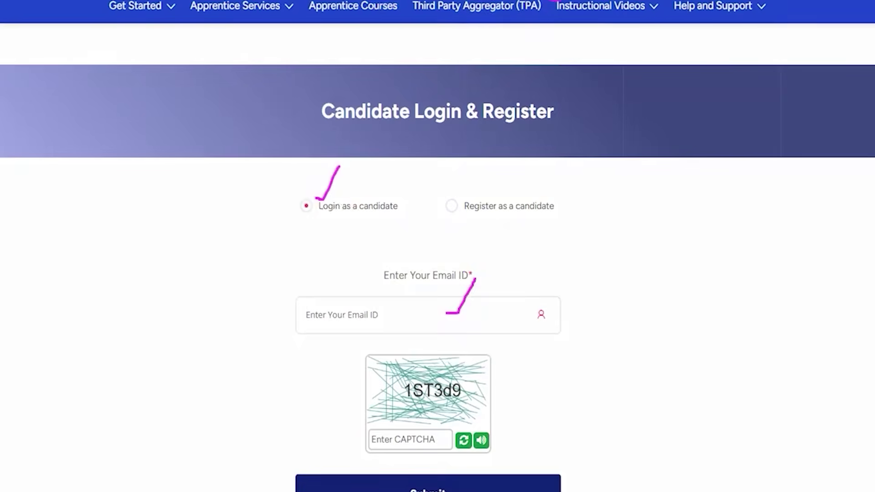
scroll(372, 257, "down", 1)
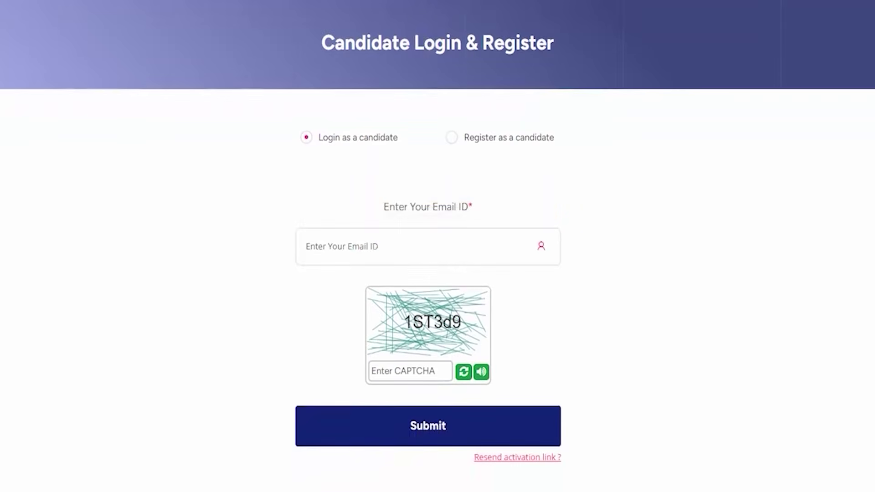
left_click_drag(470, 325, 491, 296)
left_click_drag(413, 373, 440, 340)
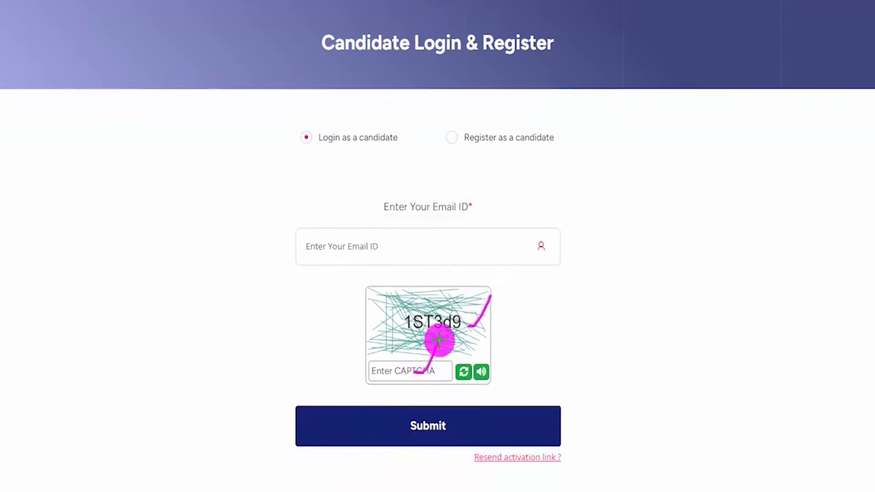
left_click_drag(667, 204, 541, 403)
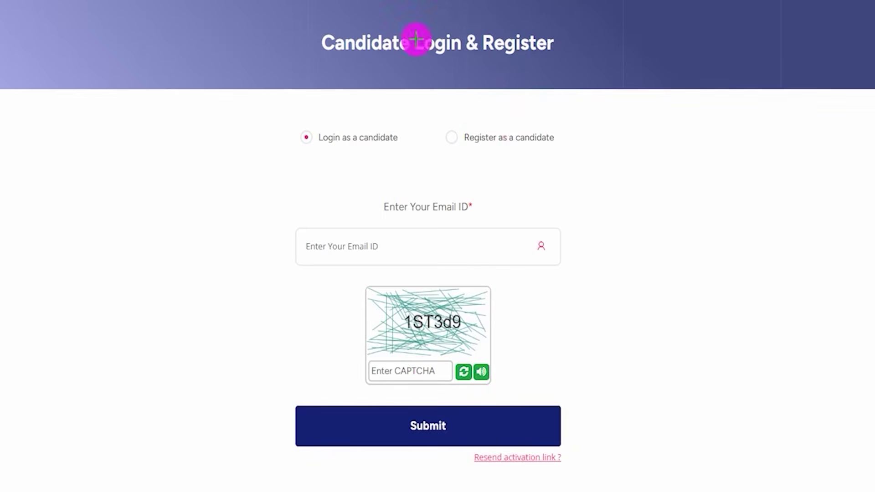
Review the Register as a candidate option for new applicants, along with the email ID and CAPTCHA requirements
mouse_move(455, 135)
left_mouse_down()
mouse_move(469, 133)
mouse_move(481, 112)
left_mouse_up()
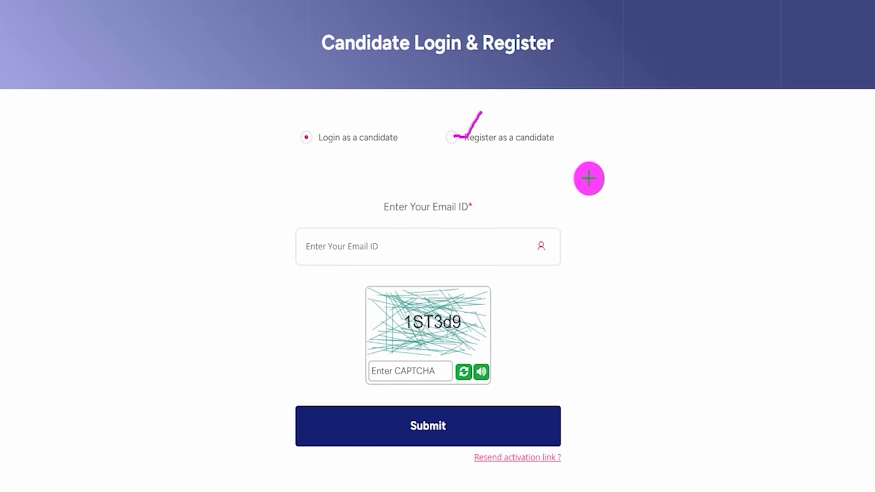
left_click_drag(583, 172, 641, 134)
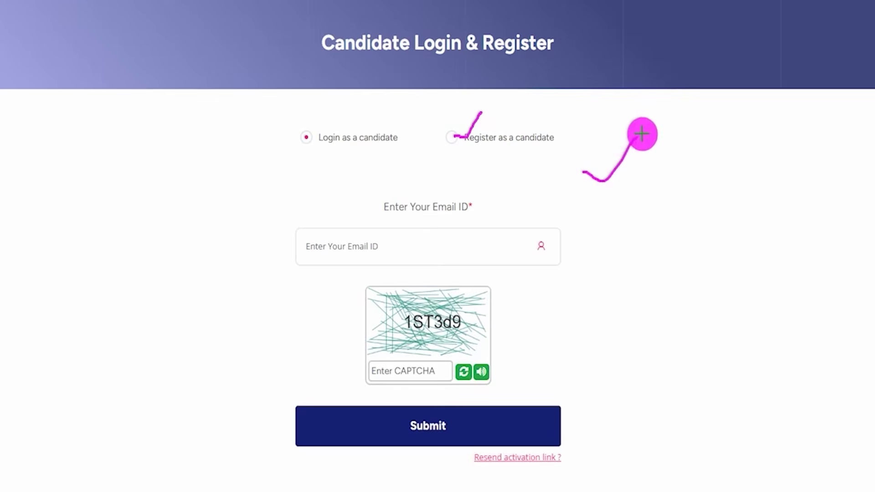
left_click_drag(614, 198, 636, 167)
left_click_drag(558, 138, 582, 119)
left_click_drag(410, 249, 435, 227)
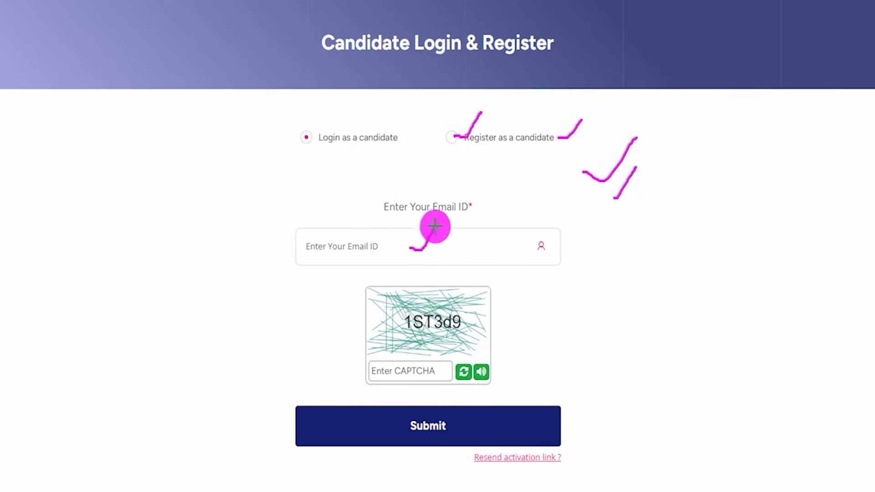
left_click_drag(461, 325, 478, 310)
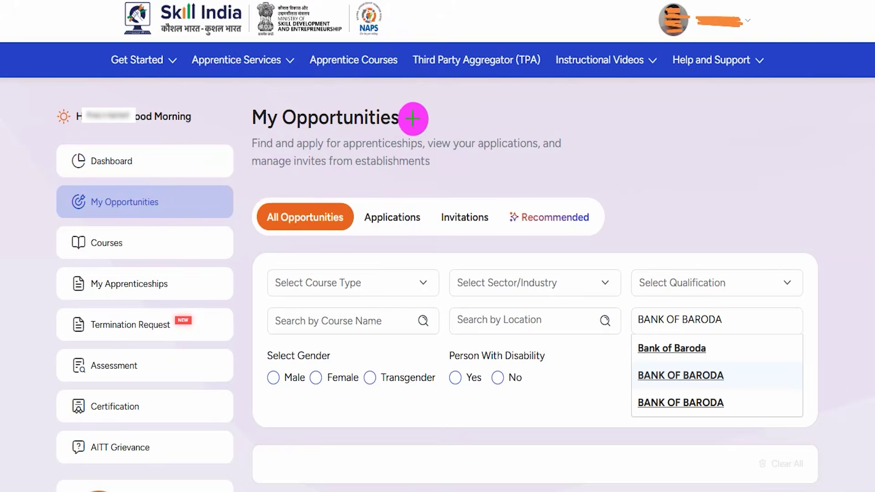
Examine the My Opportunities section and the establishment search suggestions for BANK OF BARODA
left_click_drag(412, 120, 451, 66)
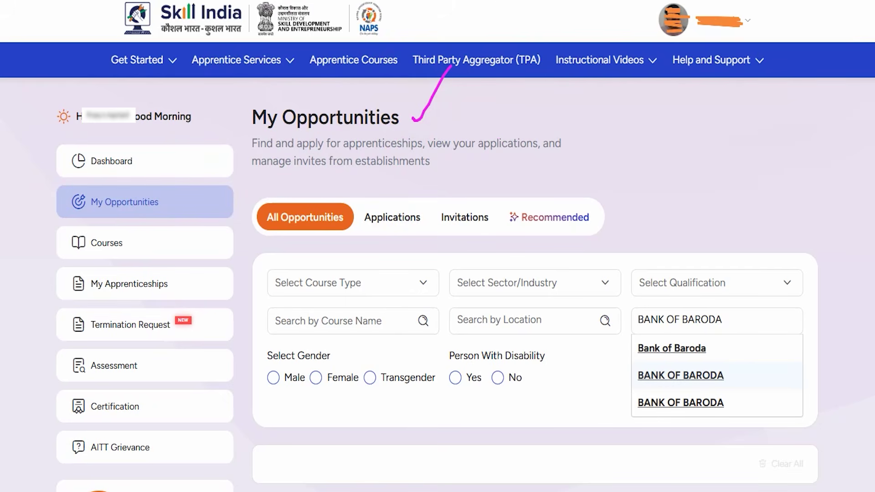
mouse_move(50, 184)
left_mouse_down()
mouse_move(231, 203)
mouse_move(236, 218)
left_mouse_up()
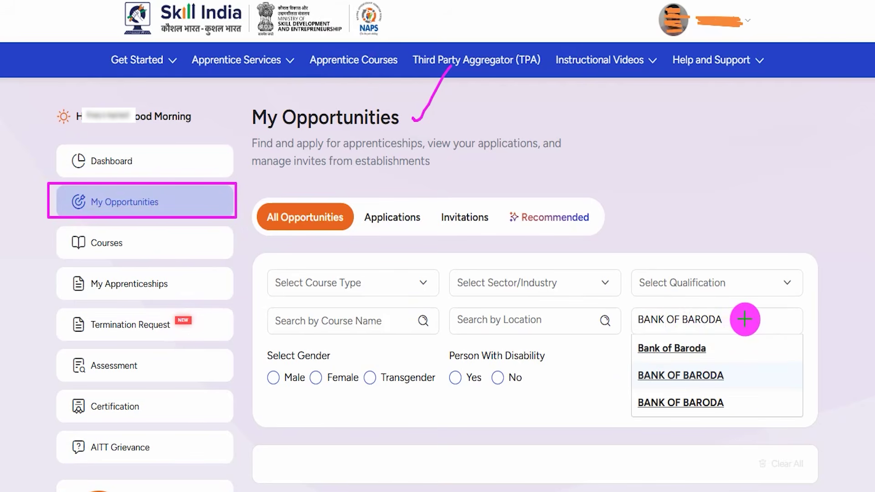
left_click_drag(763, 325, 801, 299)
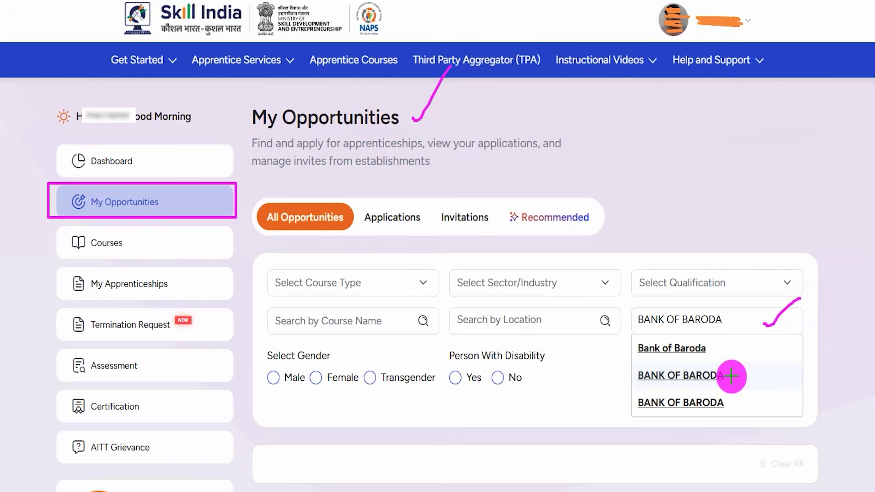
left_click_drag(731, 376, 752, 356)
left_click_drag(735, 403, 757, 376)
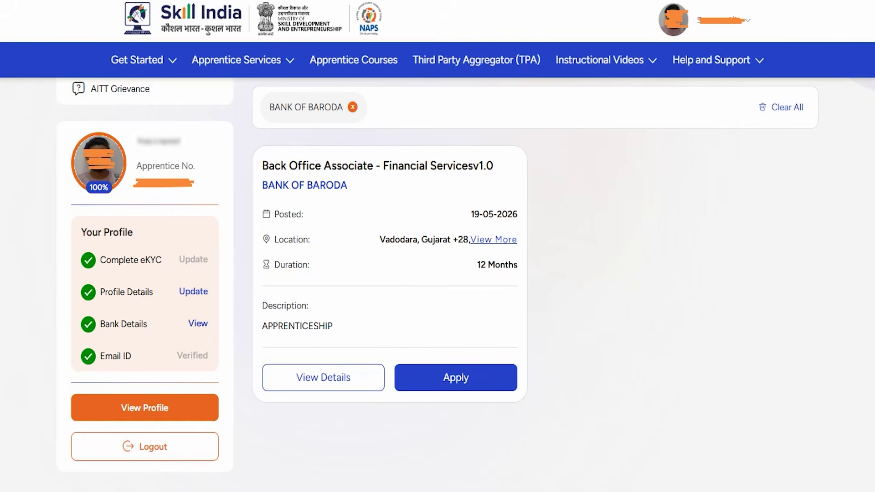
Review the Bank of Baroda opportunity Back Office Associate - Financial Servicesv1.0, including its View Details option and locations
left_click_drag(536, 174, 563, 135)
mouse_move(253, 357)
left_mouse_down()
mouse_move(332, 367)
mouse_move(376, 381)
mouse_move(389, 399)
left_mouse_up()
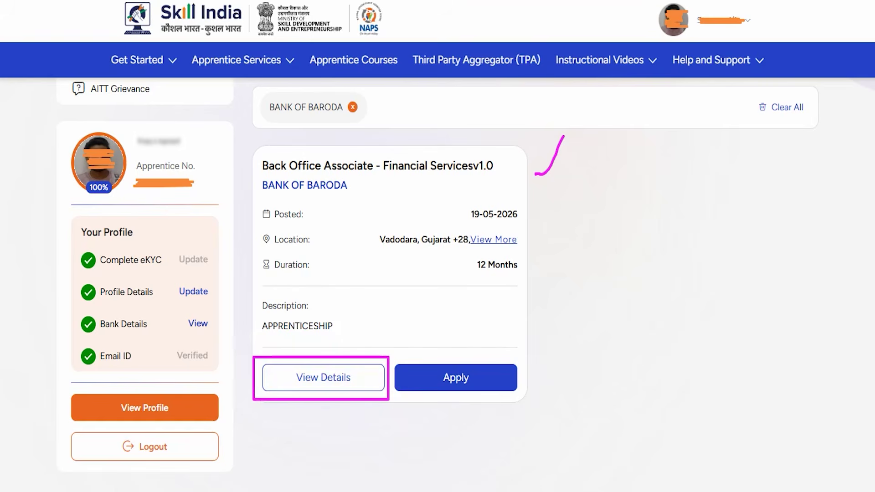
mouse_move(457, 197)
left_mouse_down()
mouse_move(502, 203)
mouse_move(527, 215)
mouse_move(528, 227)
left_mouse_up()
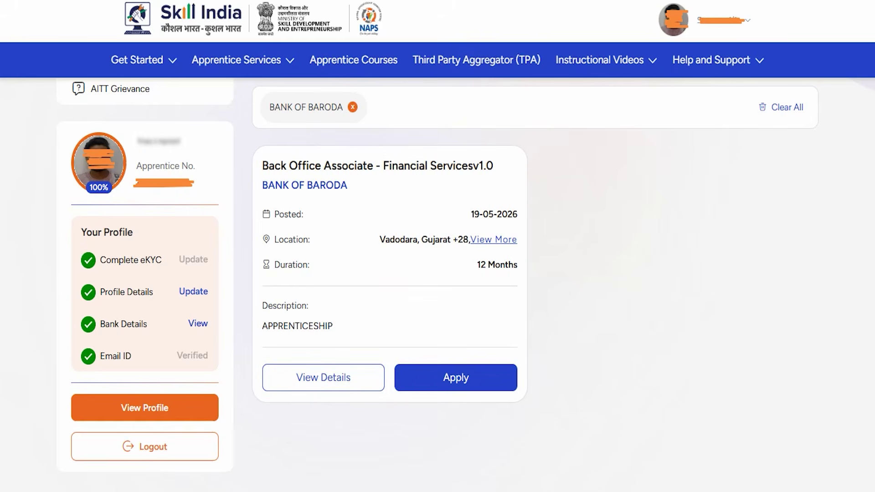
Apply for the Bank of Baroda Back Office Associate opportunity with Uttar Pradesh as the preferred location
mouse_move(387, 349)
left_mouse_down()
mouse_move(498, 383)
mouse_move(530, 403)
left_mouse_up()
left_click(506, 383)
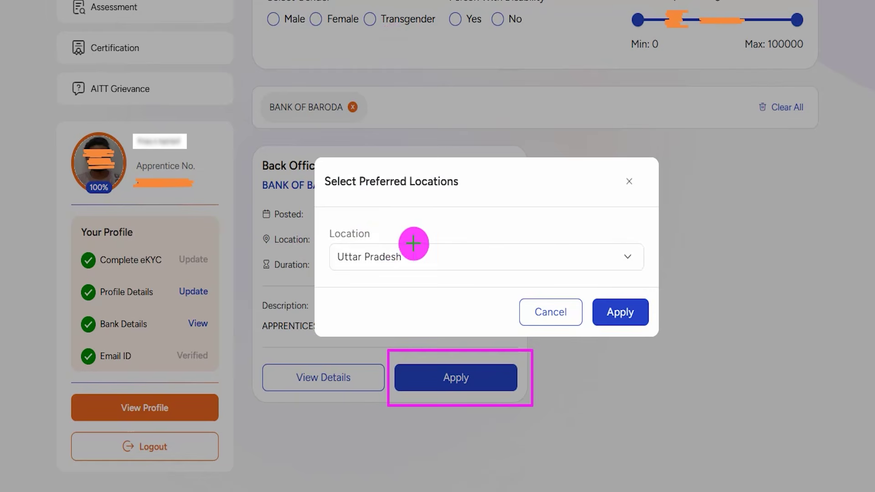
left_click_drag(502, 386, 524, 366)
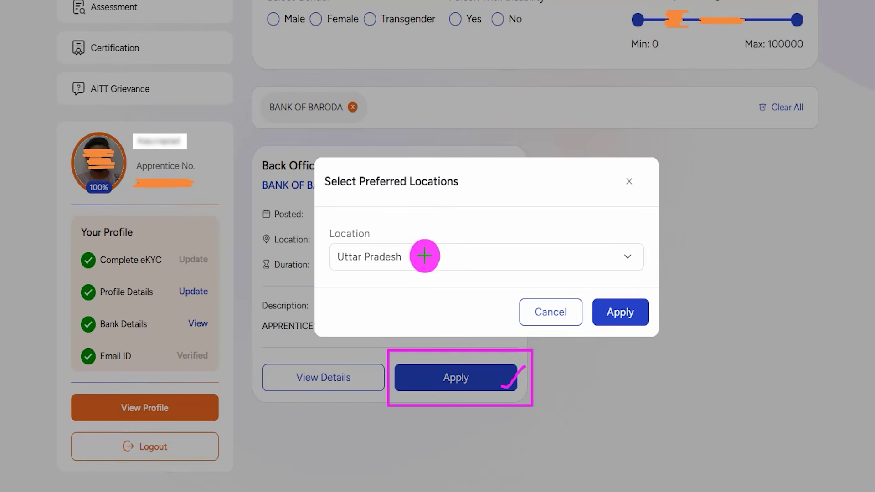
left_click_drag(418, 258, 461, 201)
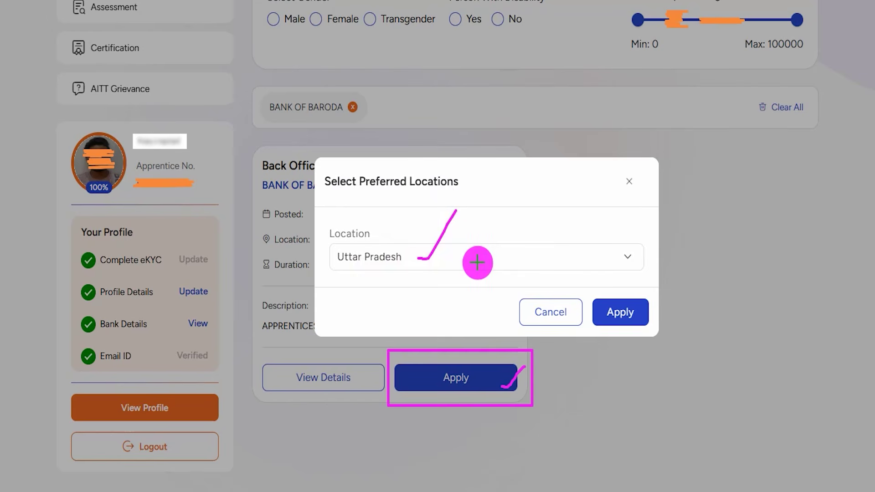
left_click_drag(769, 216, 646, 304)
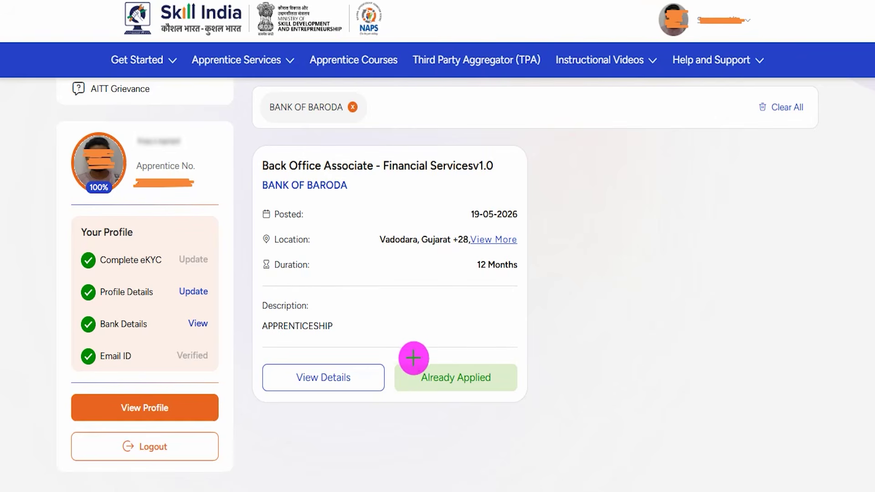
Check the application status on the Bank of Baroda Back Office Associate opportunity card
mouse_move(391, 356)
left_mouse_down()
mouse_move(516, 382)
mouse_move(527, 398)
left_mouse_up()
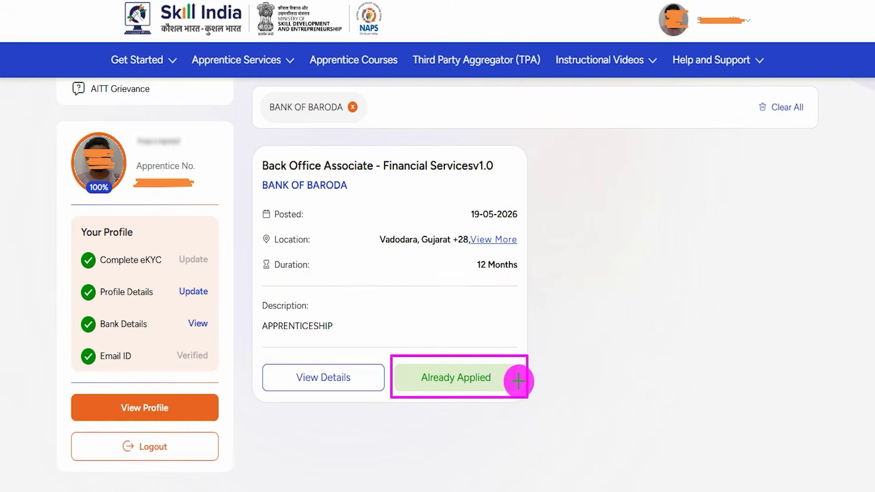
left_click_drag(518, 377, 592, 305)
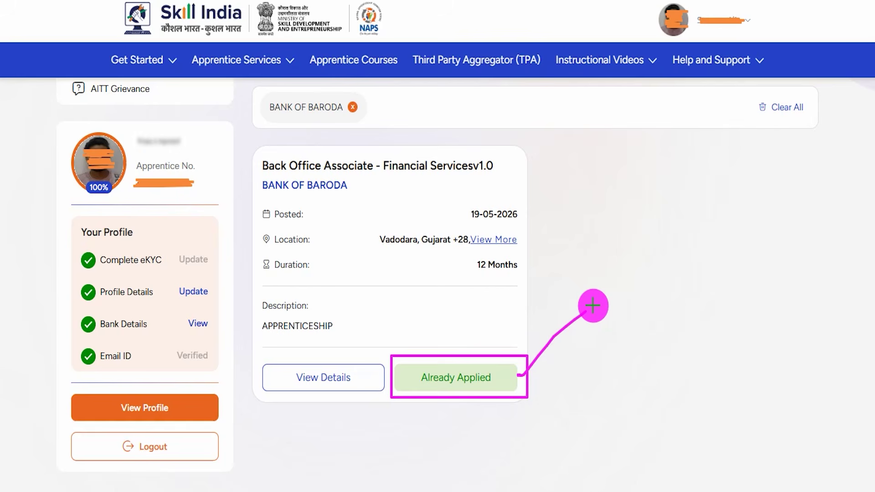
left_click_drag(524, 407, 561, 377)
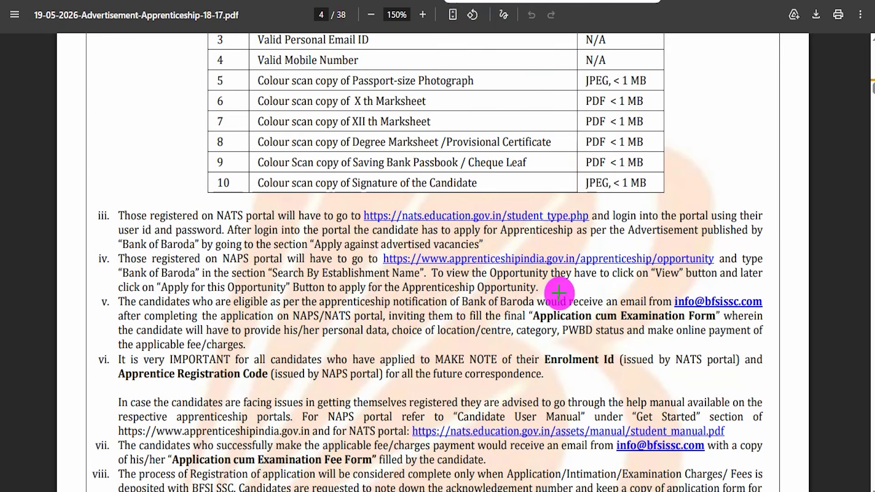
Read point v of the advertisement PDF about the invitation email and the details required in the Application cum Examination Form
left_click_drag(667, 285, 777, 313)
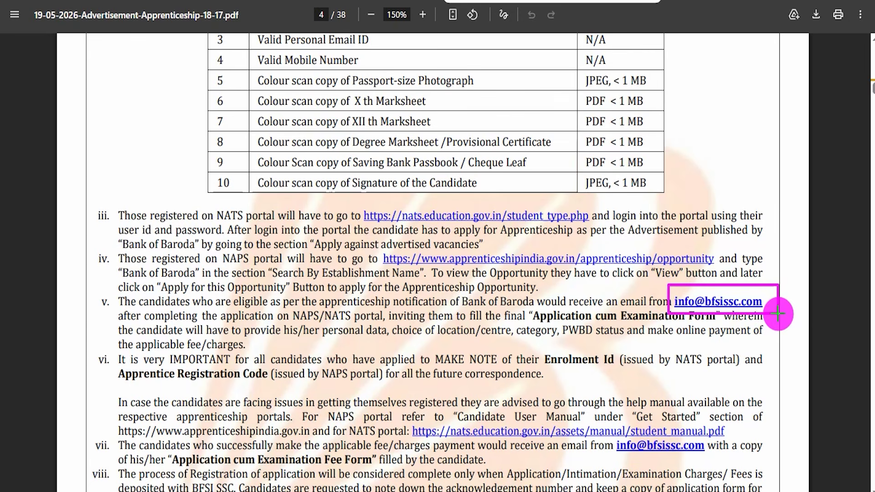
left_click(565, 1)
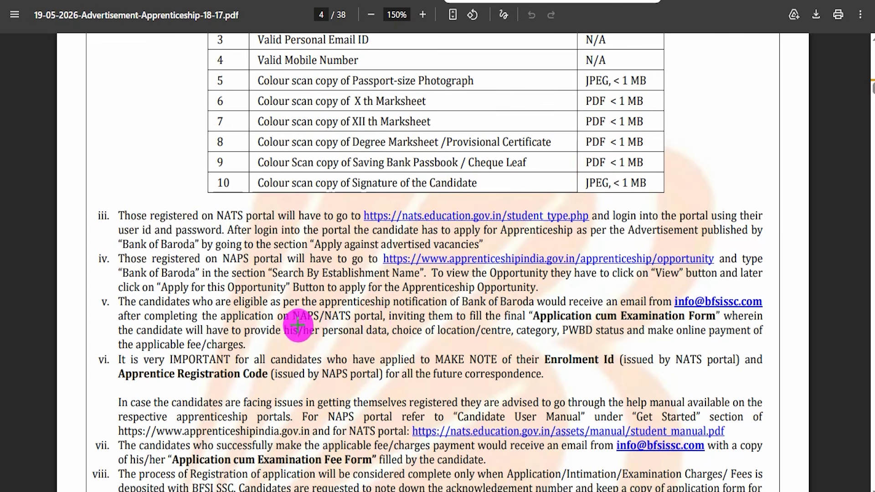
left_click_drag(323, 340, 342, 320)
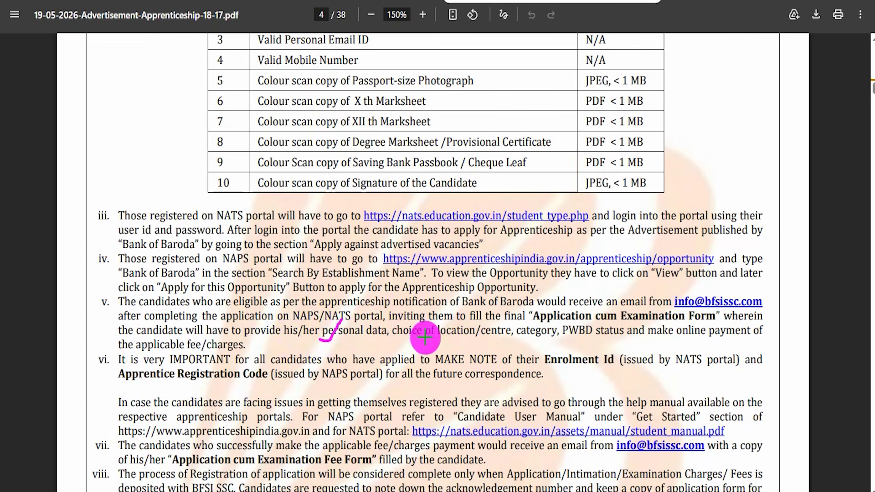
left_click_drag(425, 338, 451, 317)
left_click_drag(527, 340, 554, 319)
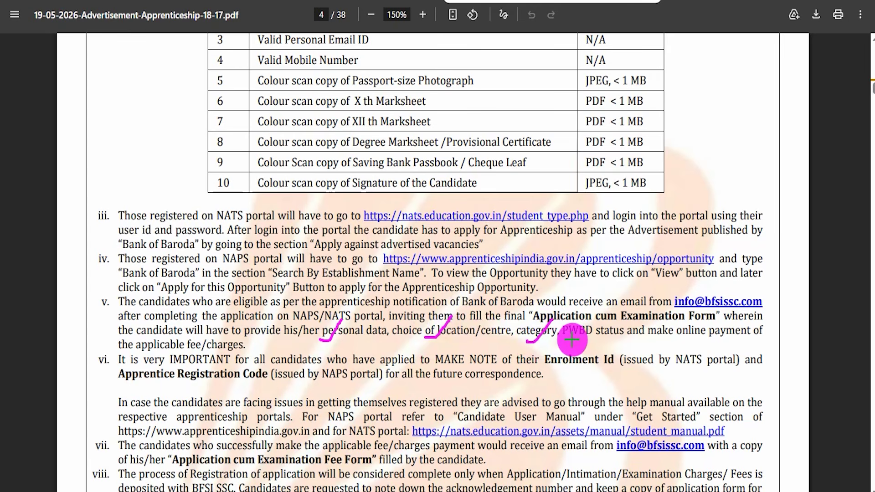
left_click_drag(566, 338, 591, 313)
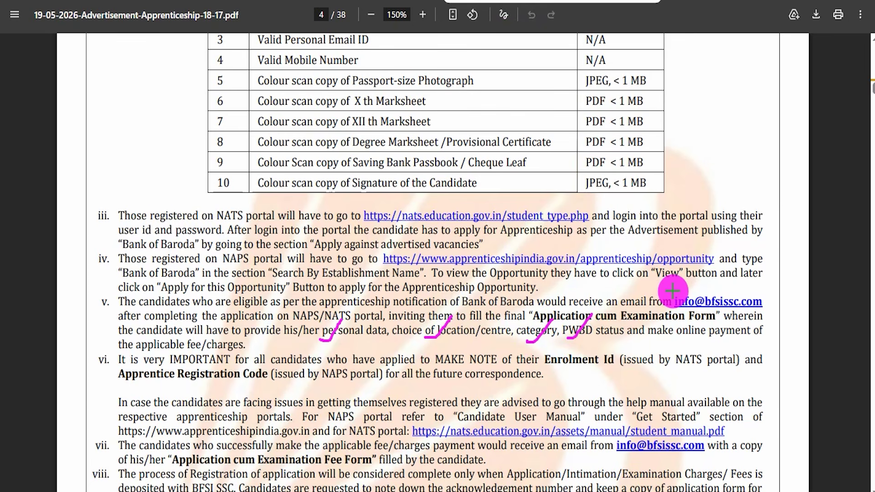
left_click_drag(673, 290, 762, 309)
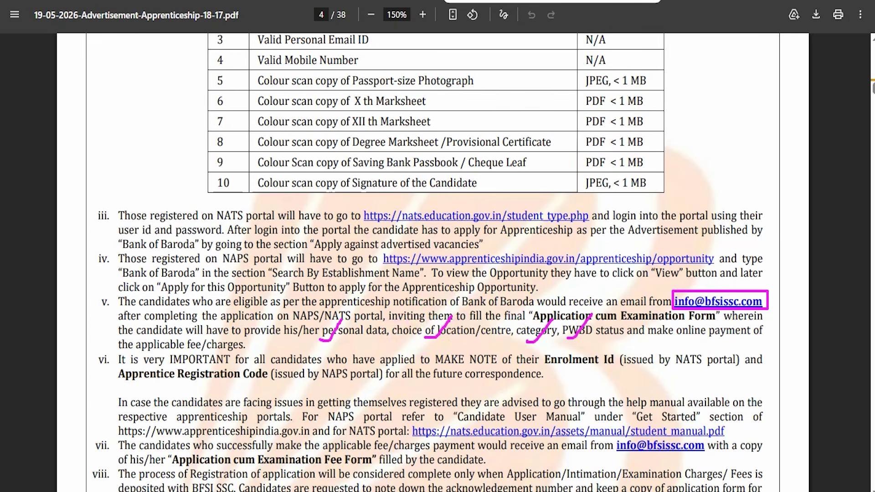
key("Escape")
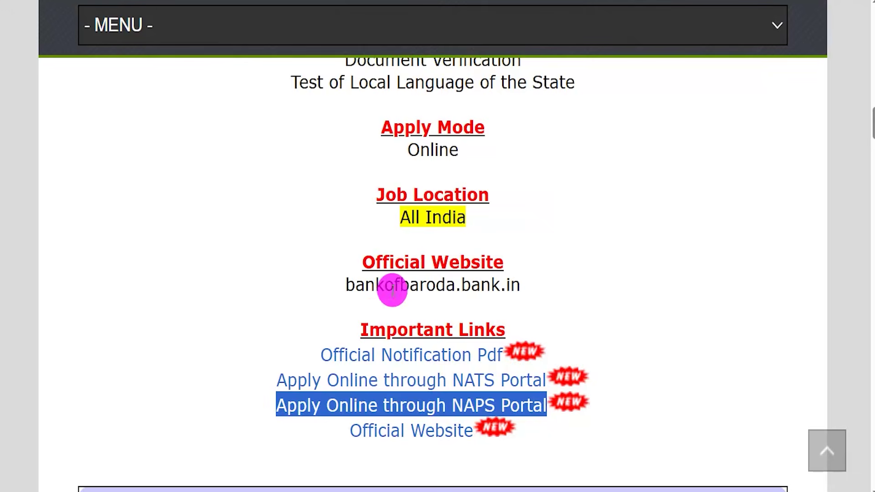
Review the application fee for each category in the recruitment article and recheck the personal data requirement in point v of the advertisement PDF
scroll(396, 283, "up", 8)
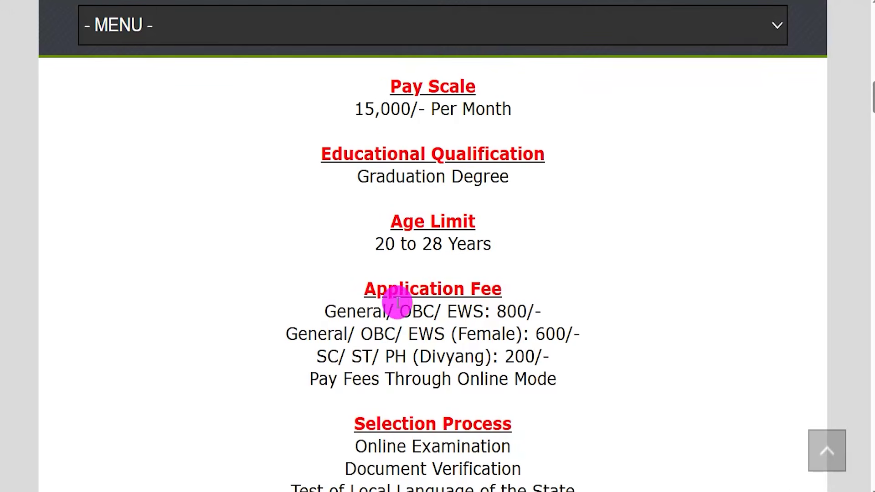
left_click_drag(336, 311, 535, 310)
left_click_drag(307, 333, 585, 333)
left_click(335, 359)
left_click_drag(317, 357, 494, 355)
left_click_drag(505, 356, 549, 355)
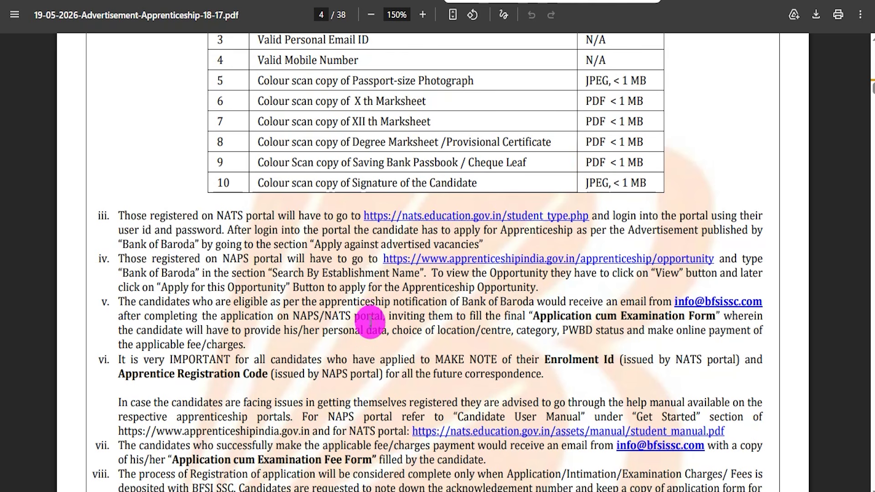
left_click_drag(325, 330, 453, 330)
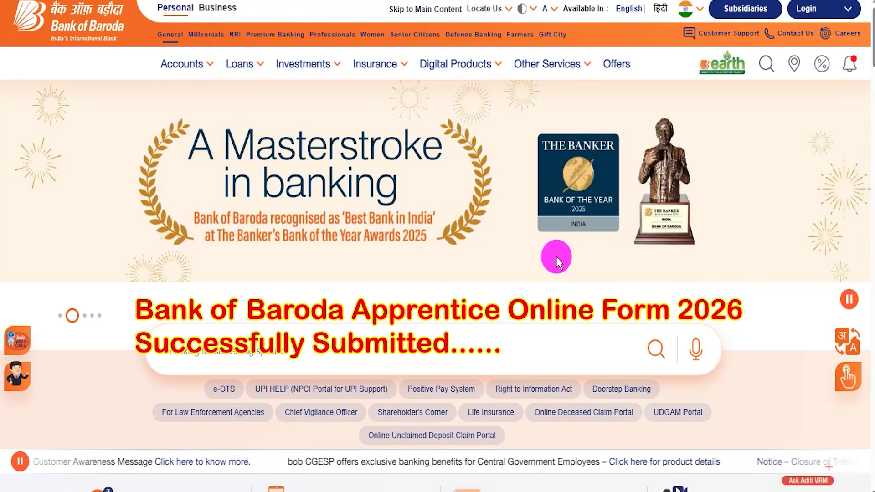
left_click(84, 317)
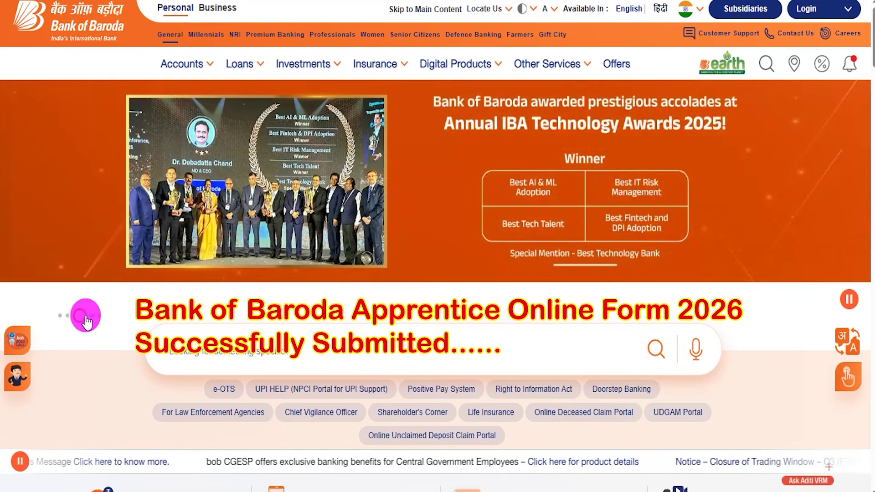
left_click(94, 316)
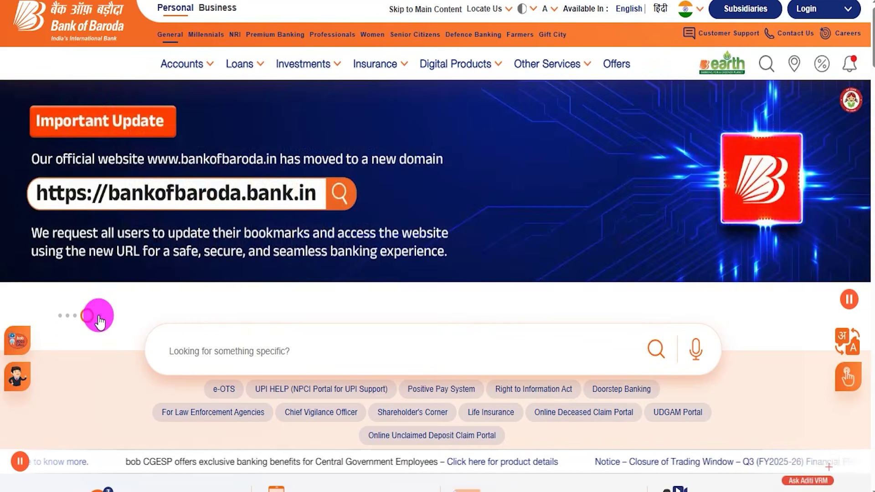
left_click(98, 316)
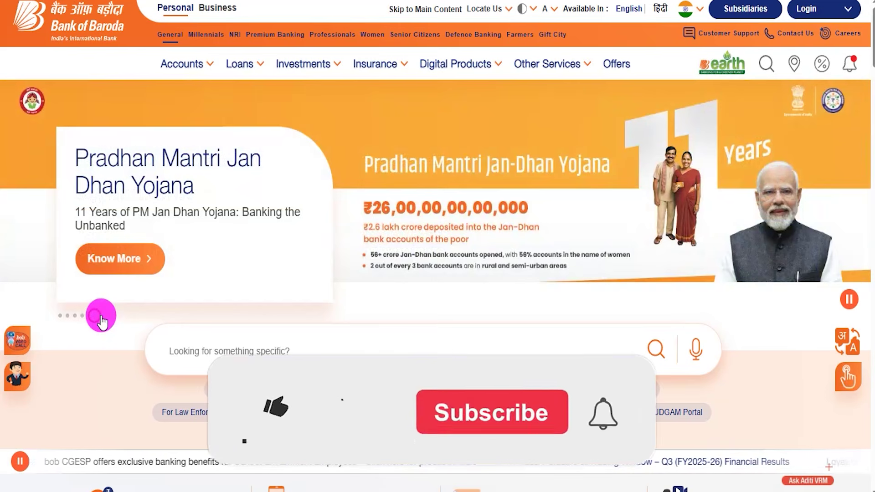
left_click(60, 316)
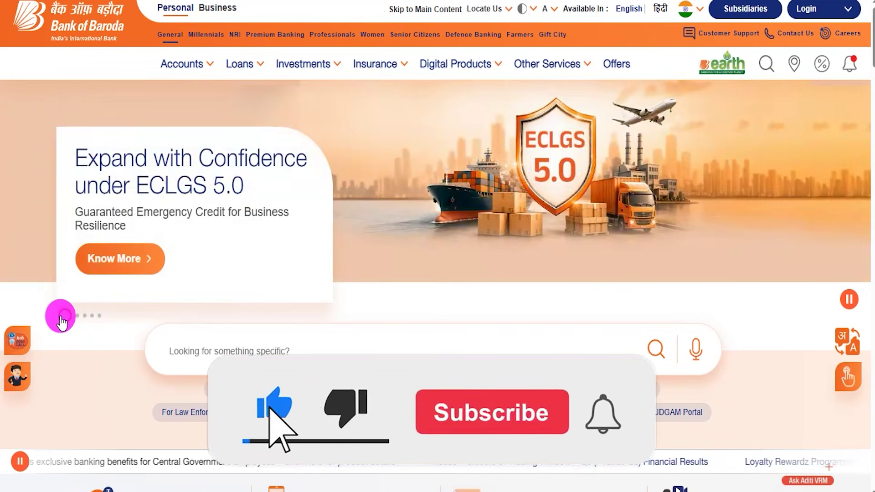
left_click(76, 315)
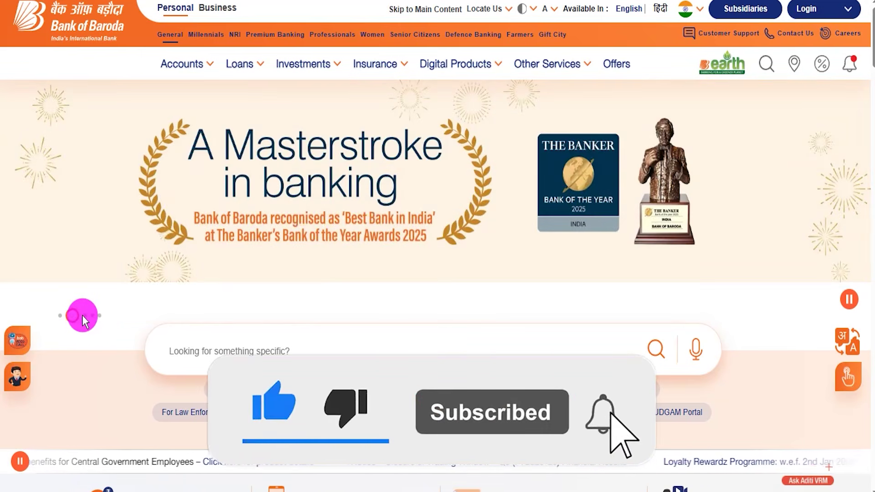
left_click(85, 316)
left_click(90, 315)
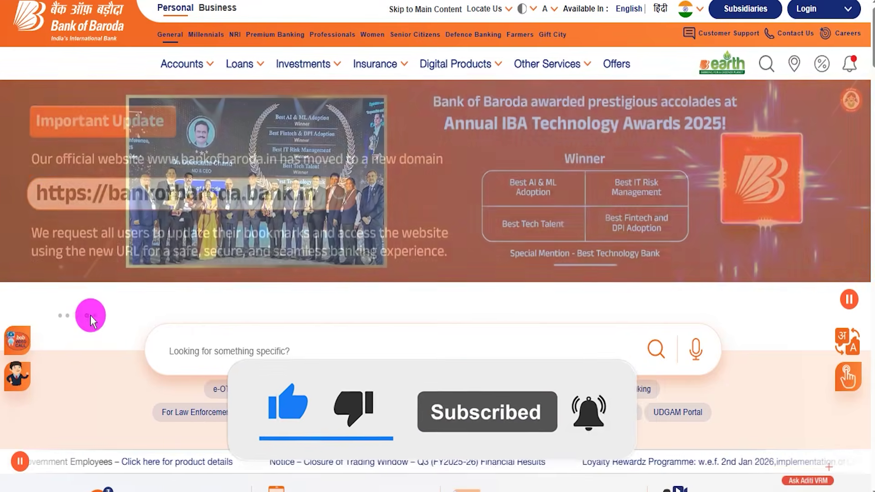